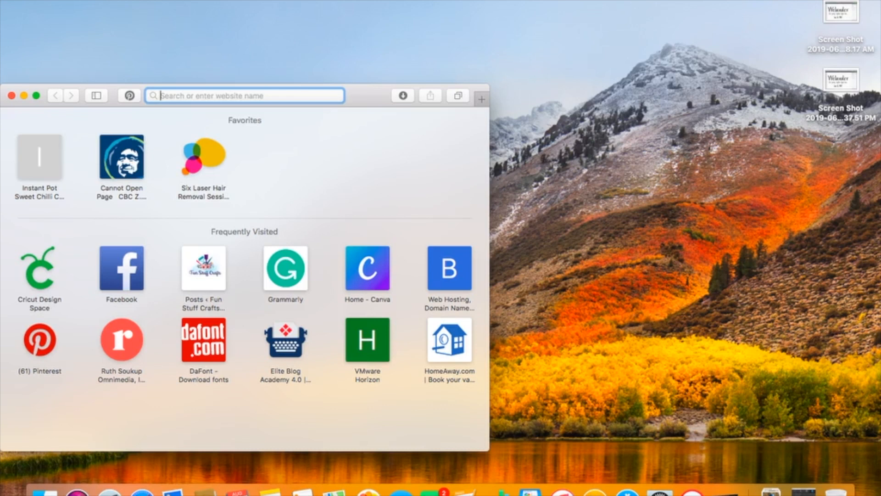
Step: Open the Cricut Design Space website from the frequently visited sites and show the browser window full screen
{"action": "left_click", "coordinate": [40, 268]}
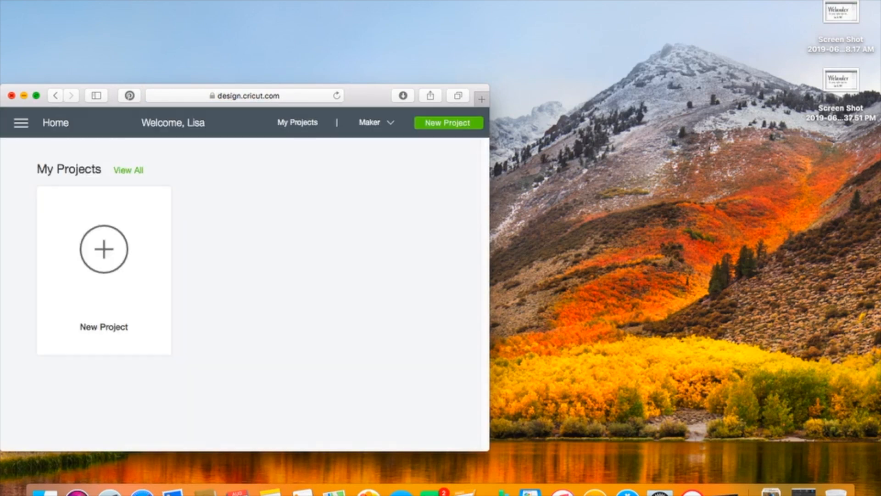
{"action": "left_click", "coordinate": [36, 95]}
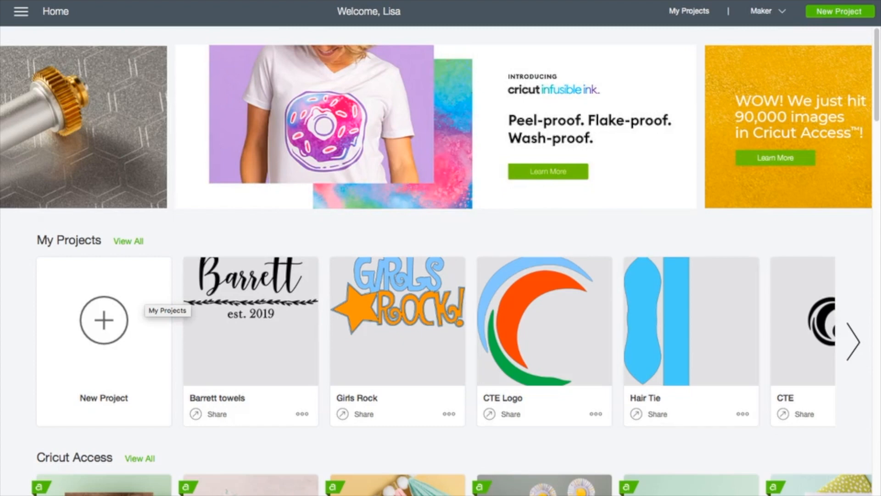
Step: Browse the saved projects on the home page, including the complete My Projects list
{"action": "left_click", "coordinate": [853, 342]}
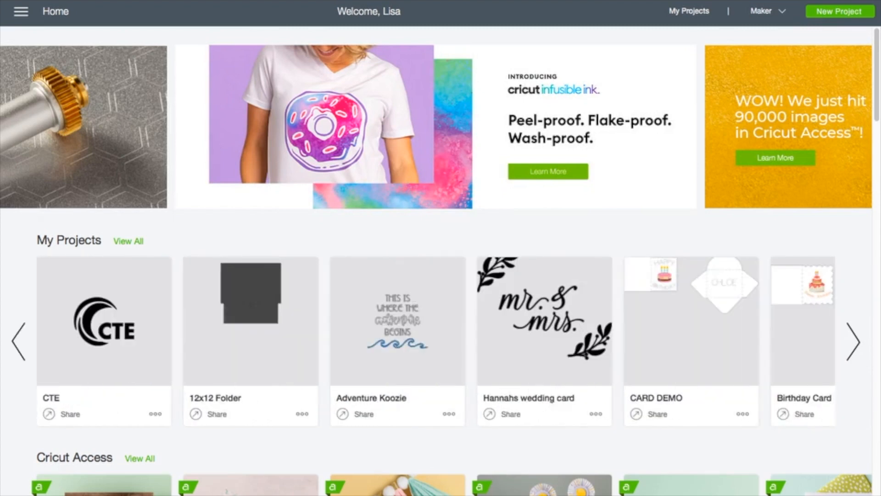
{"action": "left_click", "coordinate": [853, 342]}
{"action": "left_click", "coordinate": [853, 342]}
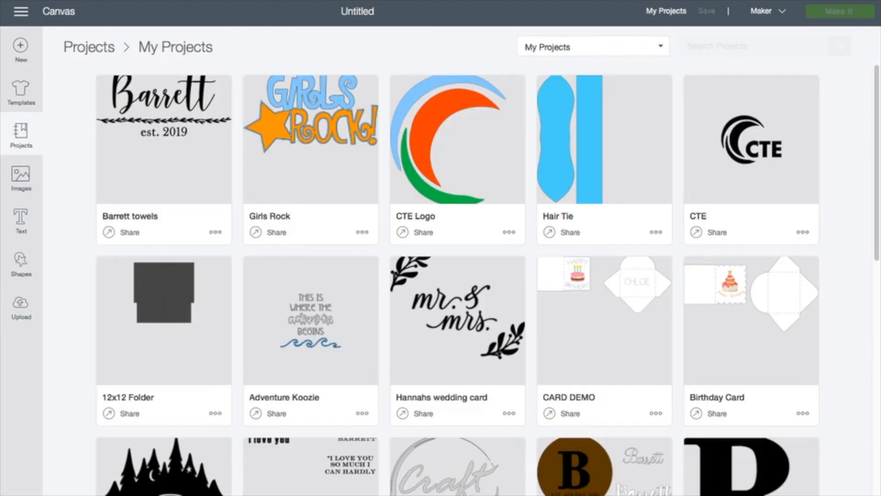
{"action": "scroll", "coordinate": [488, 280], "scroll_direction": "down", "scroll_amount": 8}
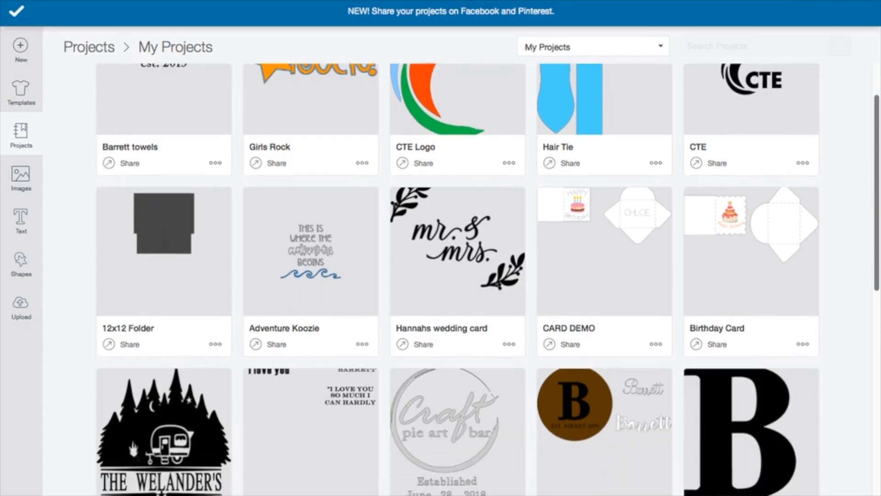
{"action": "scroll", "coordinate": [458, 280], "scroll_direction": "up", "scroll_amount": 8}
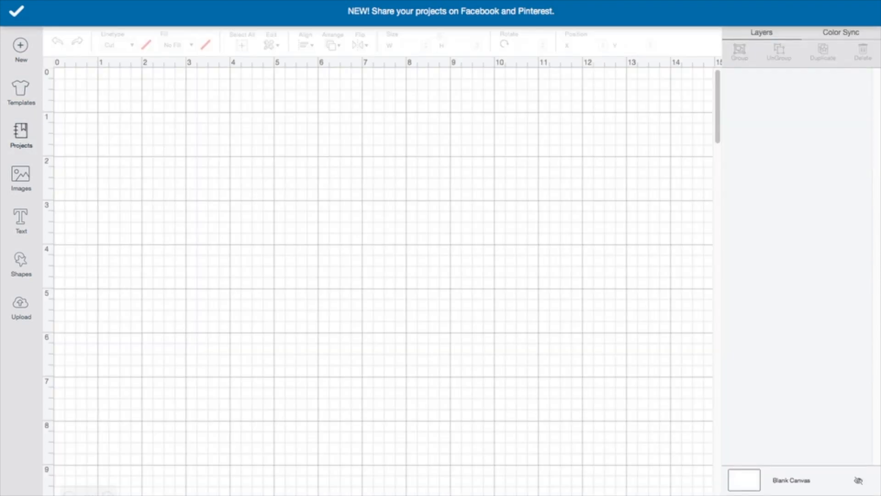
Step: View the project library for all categories from the blank canvas and return to the home page
{"action": "left_click", "coordinate": [21, 135]}
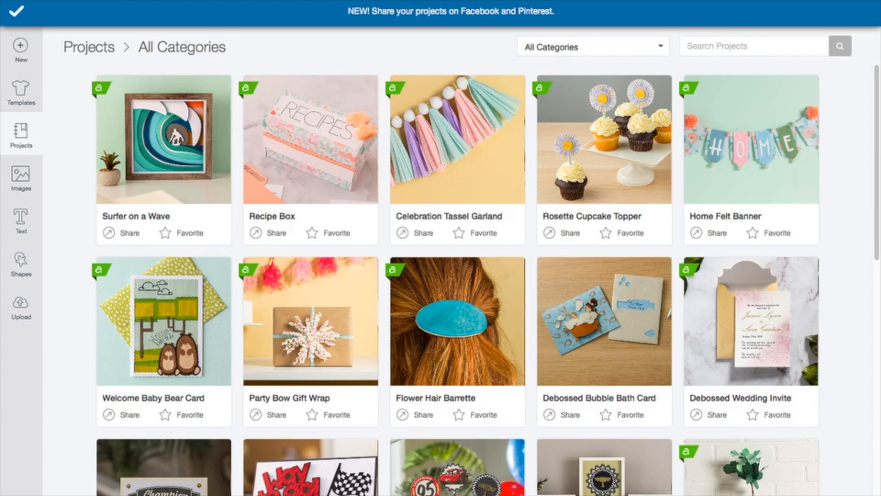
{"action": "left_click", "coordinate": [20, 11]}
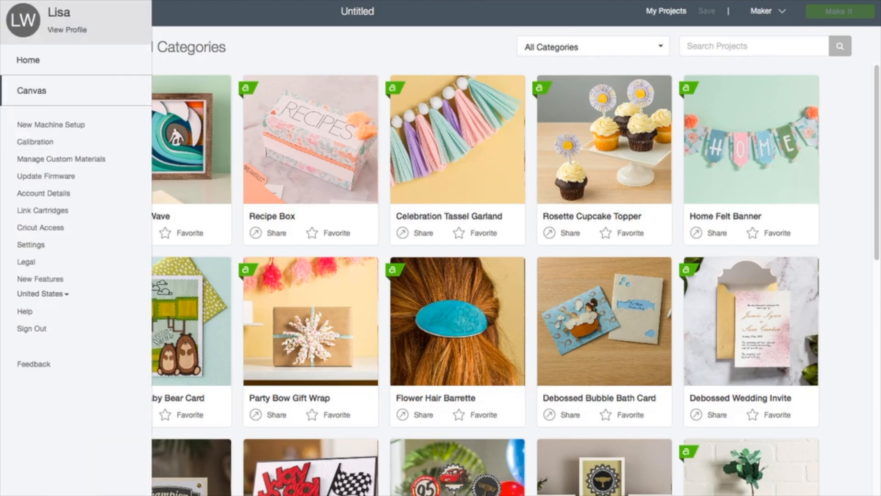
{"action": "left_click", "coordinate": [28, 60]}
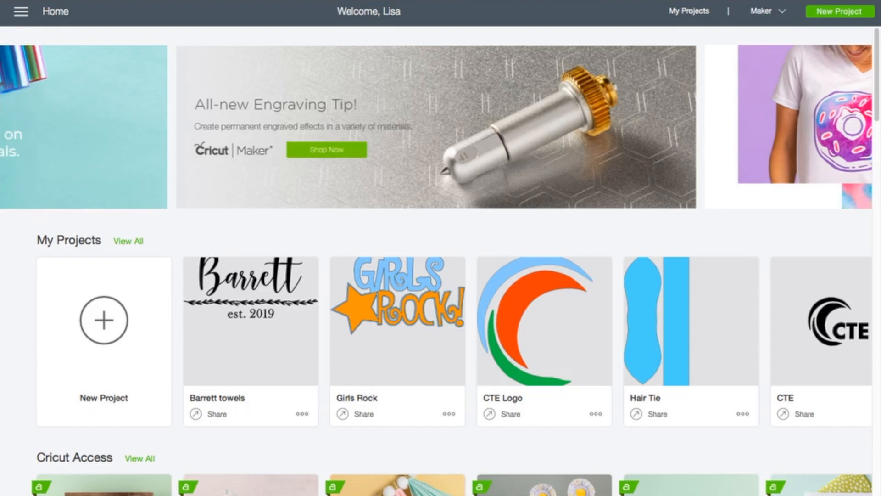
Step: Examine the main menu's setup, account and settings options, and close the menu
{"action": "left_click", "coordinate": [21, 12]}
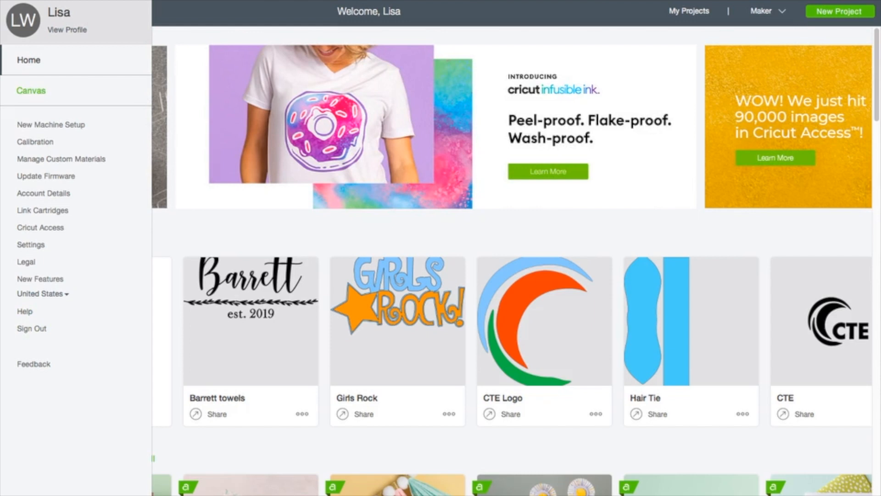
{"action": "left_click", "coordinate": [734, 229]}
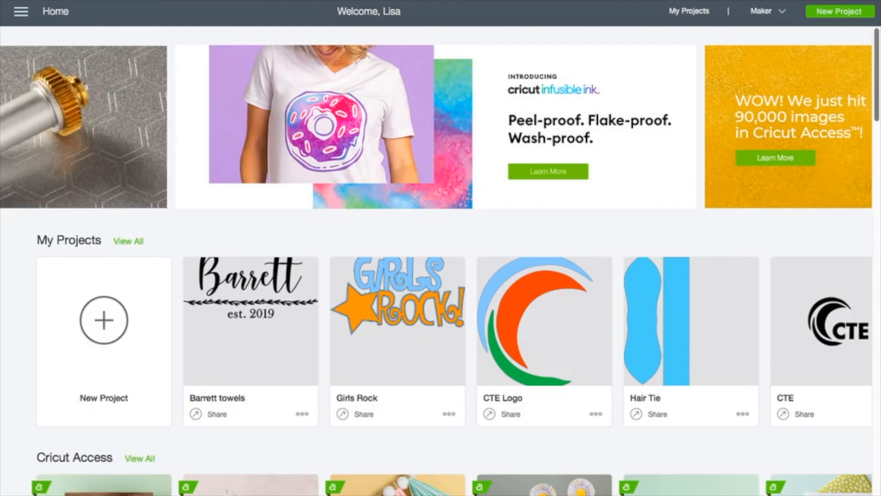
Step: View the details of the saved Girls Rock project and close them
{"action": "scroll", "coordinate": [440, 260], "scroll_direction": "down", "scroll_amount": 3}
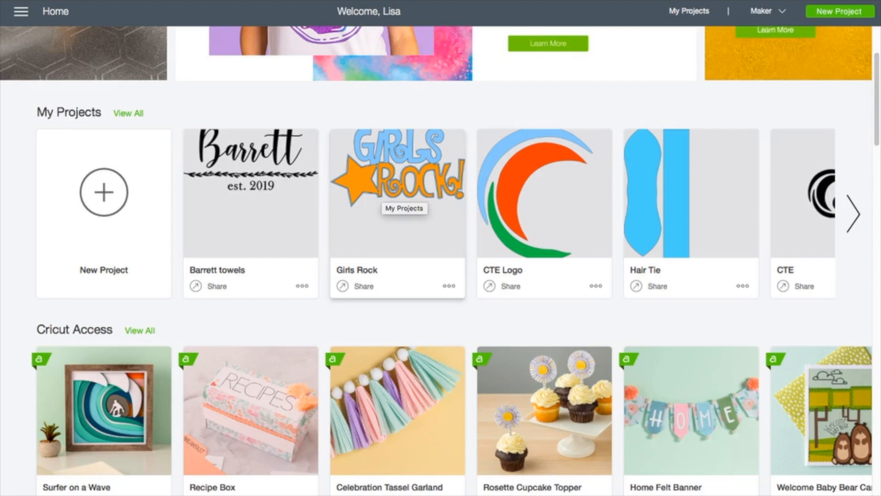
{"action": "left_click", "coordinate": [404, 197]}
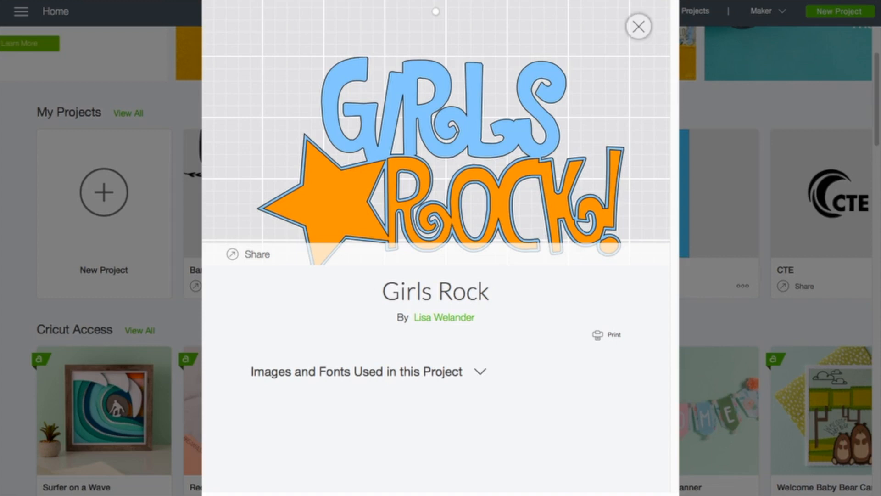
{"action": "left_click", "coordinate": [639, 27]}
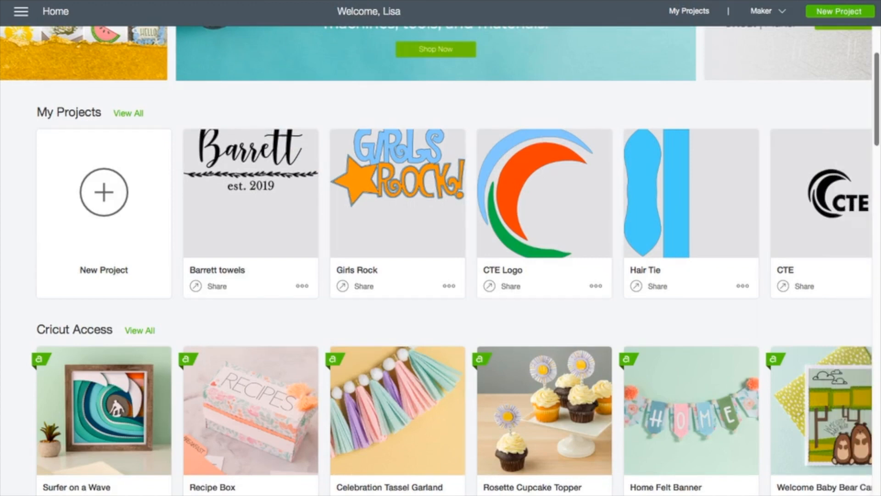
Step: Read the Cricut Access Recipe Box project's description, finished size, materials and assembly instructions, and close its details
{"action": "scroll", "coordinate": [440, 260], "scroll_direction": "down", "scroll_amount": 5}
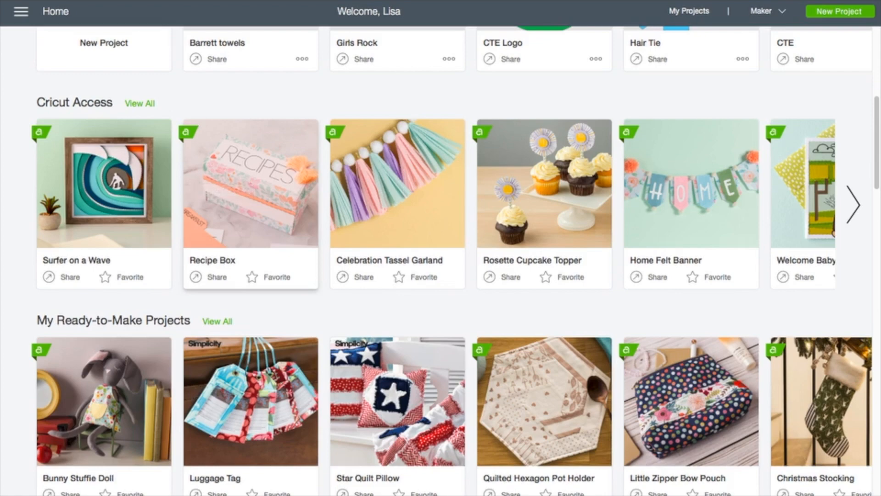
{"action": "left_click", "coordinate": [250, 184]}
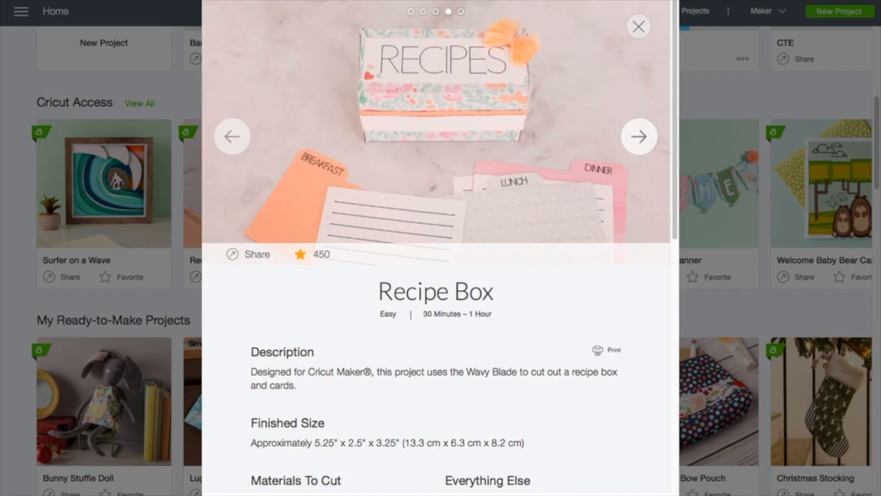
{"action": "scroll", "coordinate": [436, 248], "scroll_direction": "down", "scroll_amount": 3}
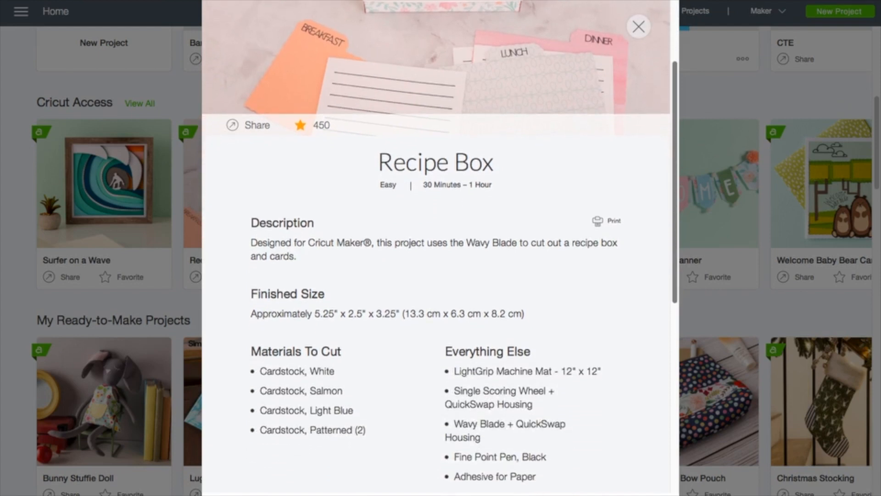
{"action": "scroll", "coordinate": [436, 248], "scroll_direction": "down", "scroll_amount": 2}
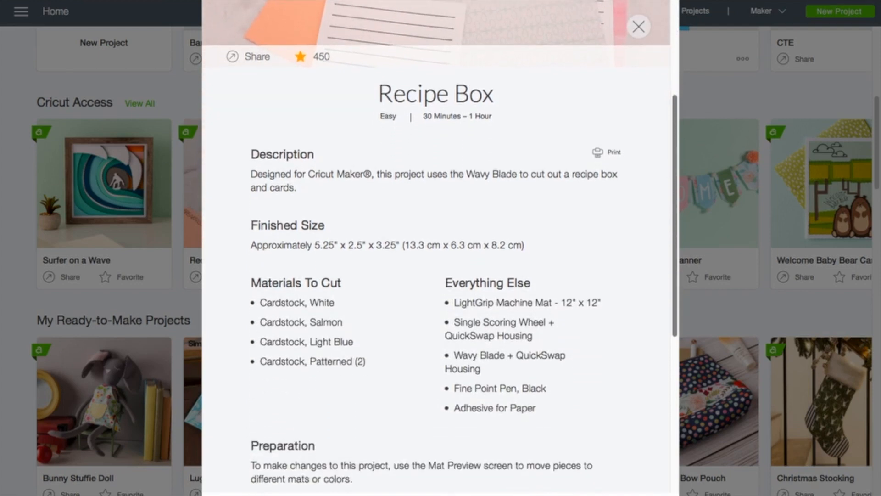
{"action": "scroll", "coordinate": [436, 248], "scroll_direction": "down", "scroll_amount": 2}
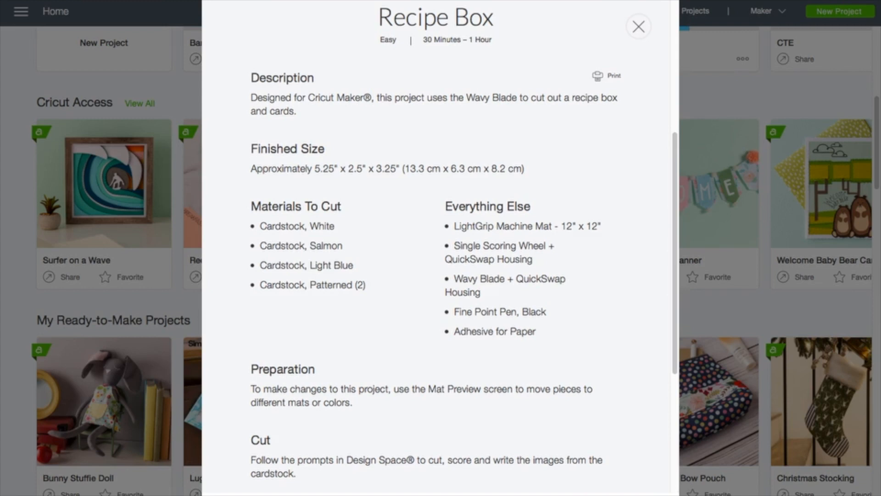
{"action": "scroll", "coordinate": [441, 248], "scroll_direction": "down", "scroll_amount": 5}
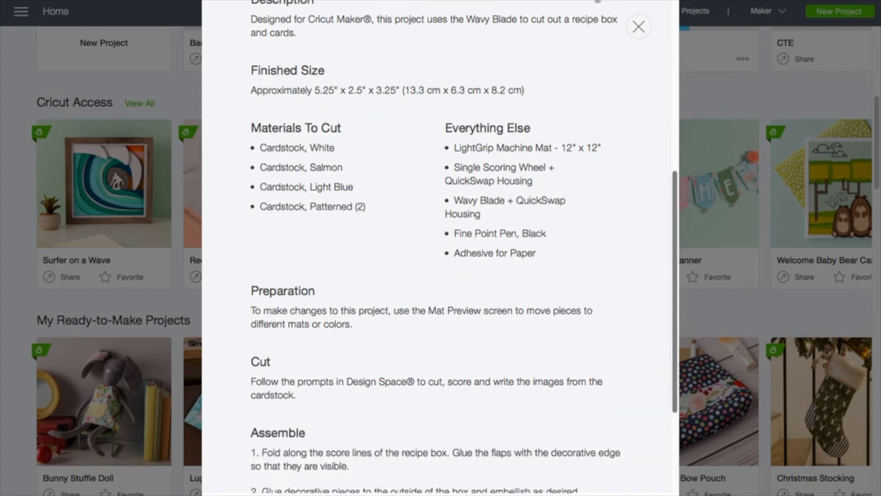
{"action": "scroll", "coordinate": [441, 248], "scroll_direction": "down", "scroll_amount": 4}
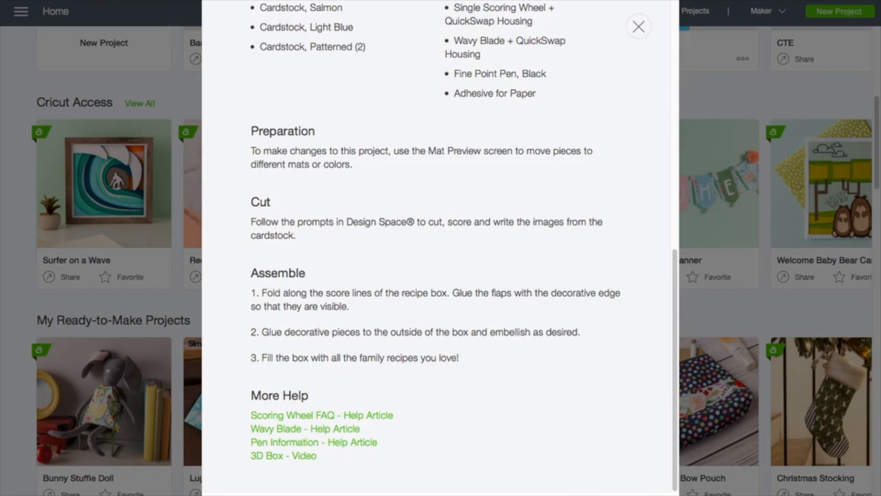
{"action": "left_click", "coordinate": [638, 26]}
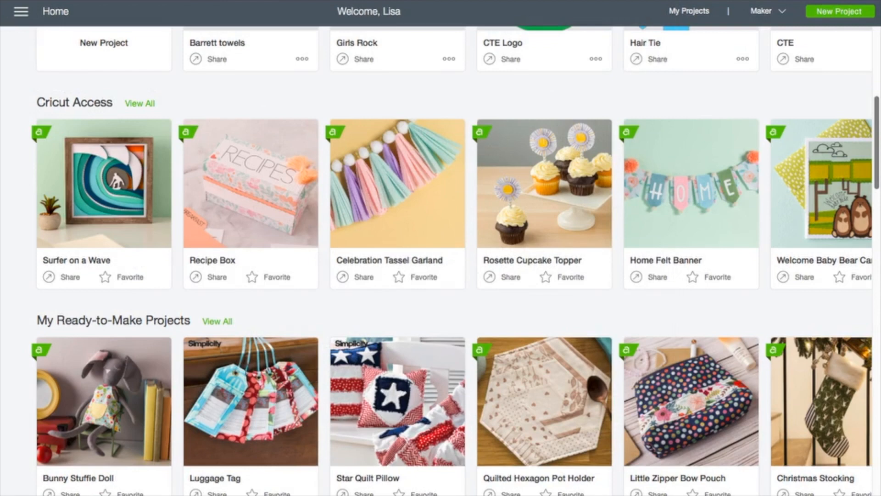
Step: View the details of the Luggage Tag project among the ready-to-make projects and close them
{"action": "scroll", "coordinate": [440, 260], "scroll_direction": "down", "scroll_amount": 4}
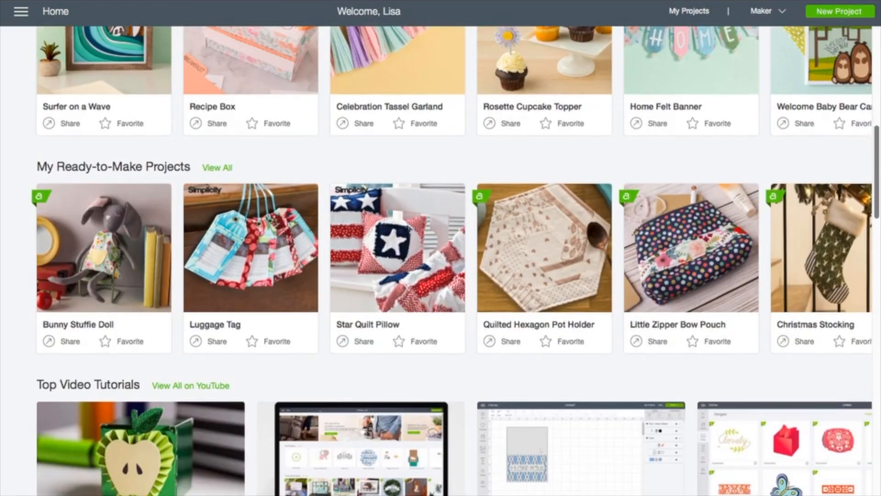
{"action": "scroll", "coordinate": [440, 261], "scroll_direction": "down", "scroll_amount": 1}
{"action": "scroll", "coordinate": [441, 261], "scroll_direction": "down", "scroll_amount": 3}
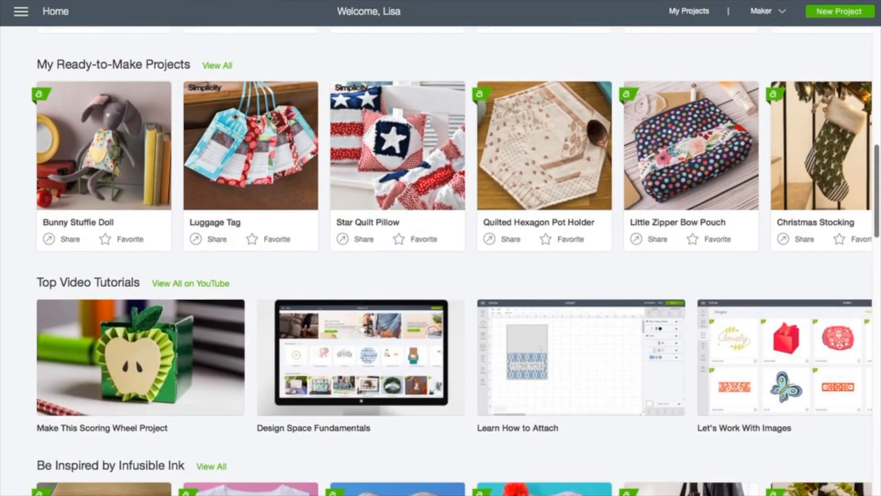
{"action": "scroll", "coordinate": [440, 261], "scroll_direction": "up", "scroll_amount": 1}
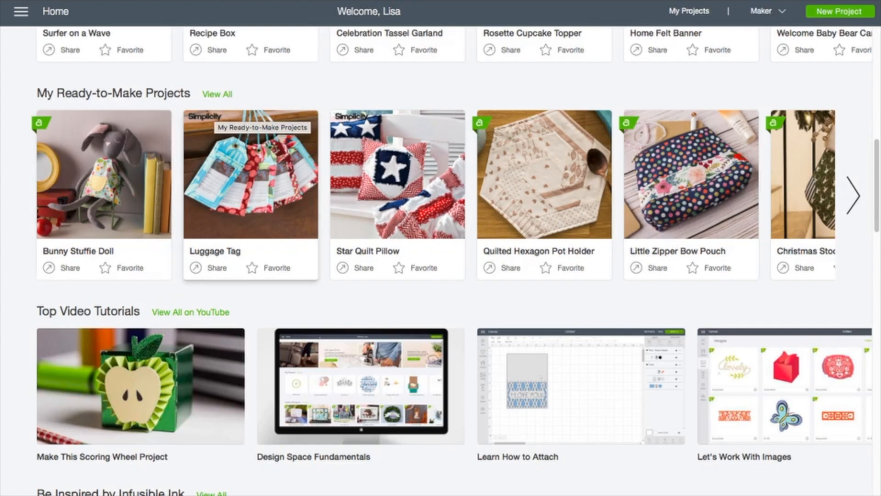
{"action": "left_click", "coordinate": [216, 116]}
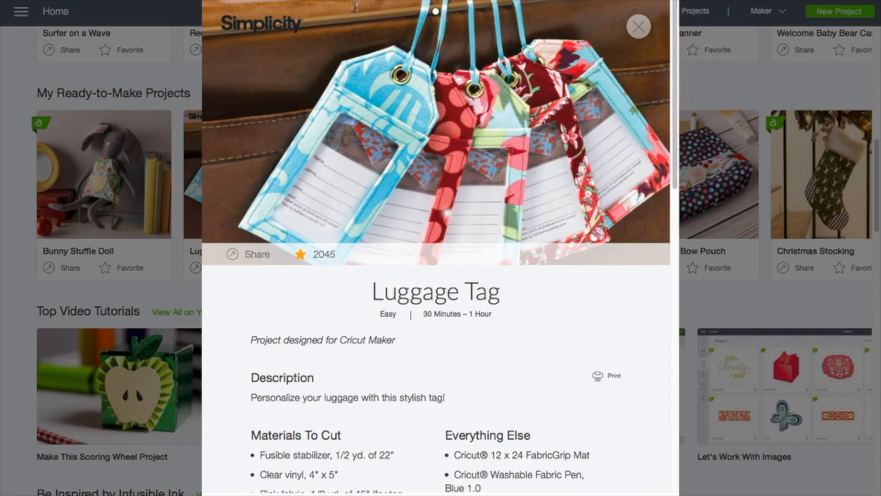
{"action": "left_click", "coordinate": [639, 27]}
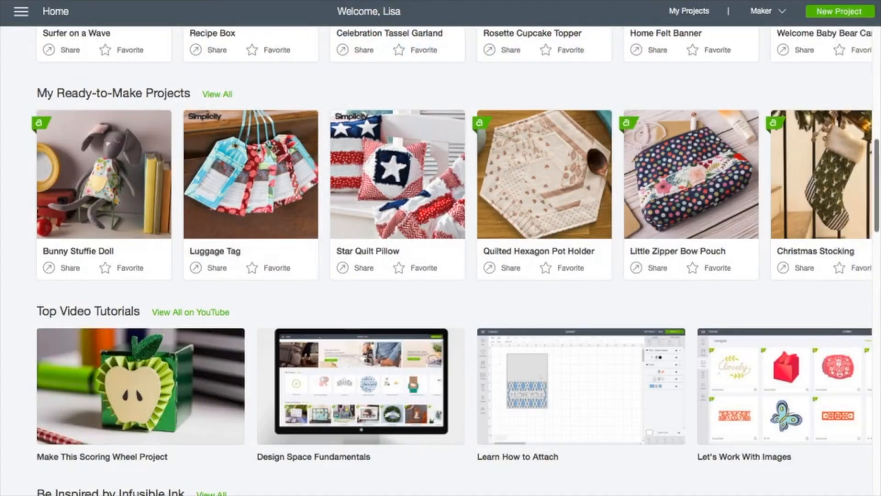
Step: Look through the home page's video tutorials and themed project categories down to Iron-On for All Occasions, and return to the page start
{"action": "scroll", "coordinate": [440, 262], "scroll_direction": "down", "scroll_amount": 5}
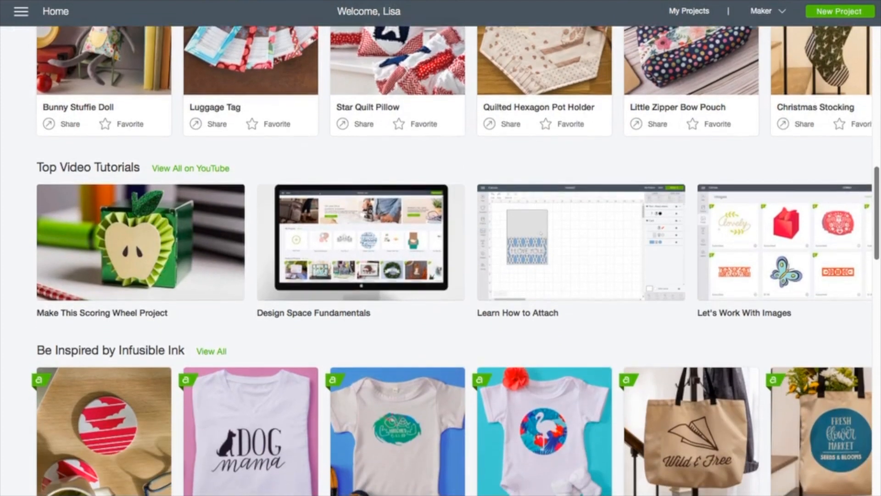
{"action": "scroll", "coordinate": [441, 261], "scroll_direction": "down", "scroll_amount": 3}
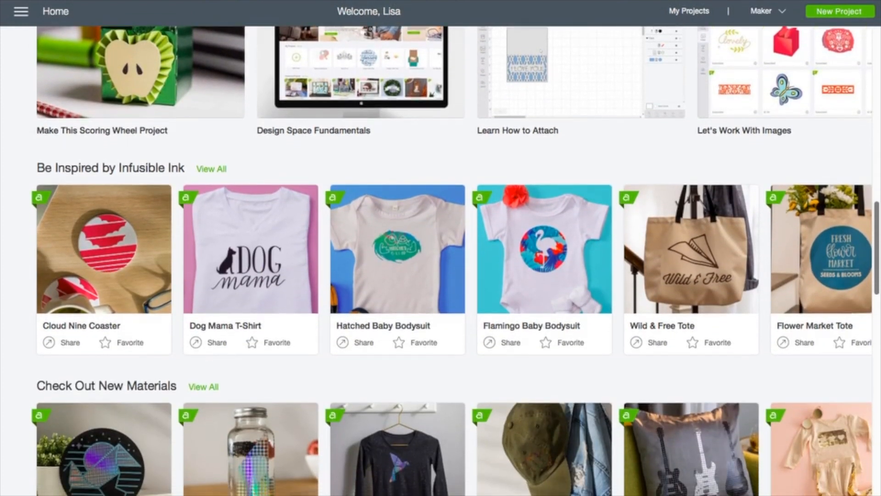
{"action": "scroll", "coordinate": [441, 262], "scroll_direction": "down", "scroll_amount": 4}
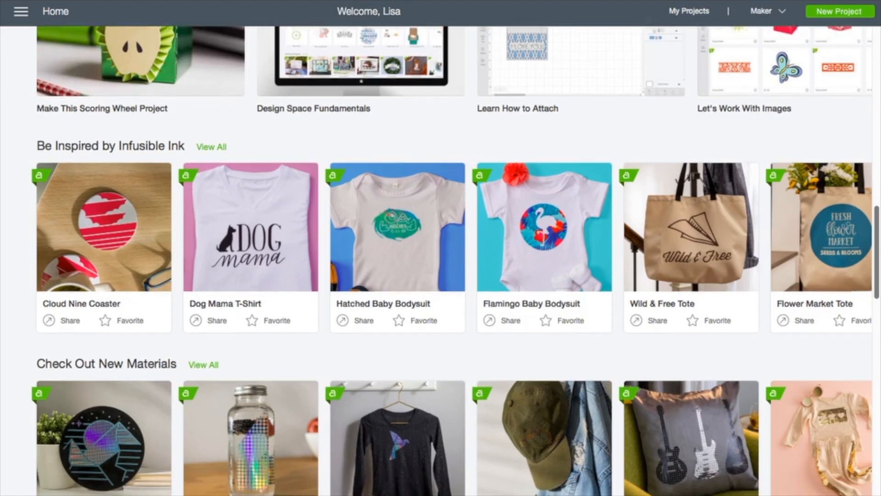
{"action": "scroll", "coordinate": [441, 262], "scroll_direction": "down", "scroll_amount": 4}
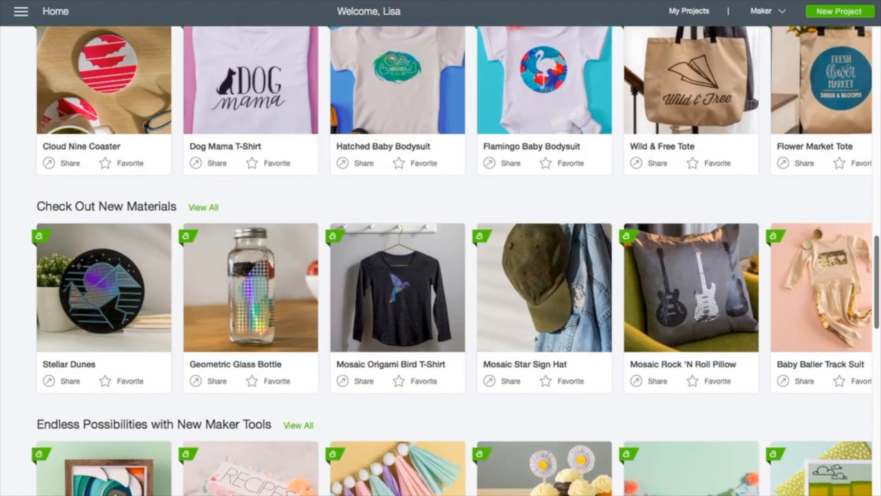
{"action": "scroll", "coordinate": [441, 262], "scroll_direction": "down", "scroll_amount": 6}
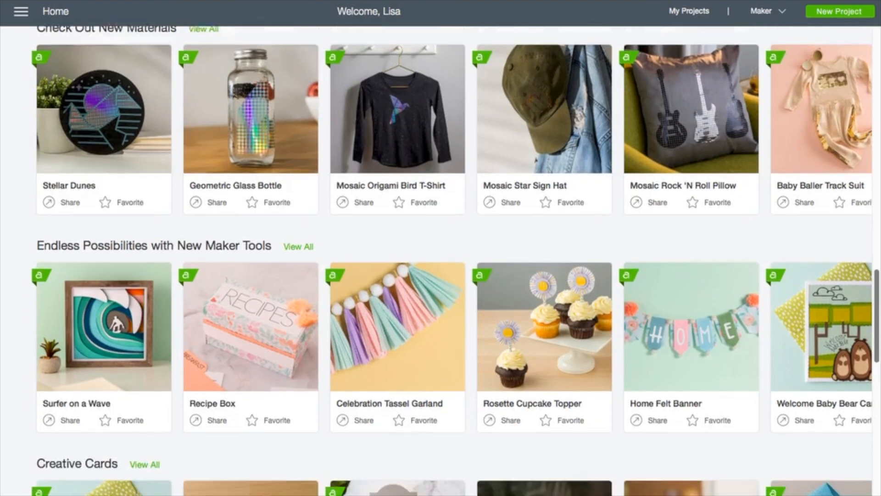
{"action": "scroll", "coordinate": [441, 261], "scroll_direction": "down", "scroll_amount": 5}
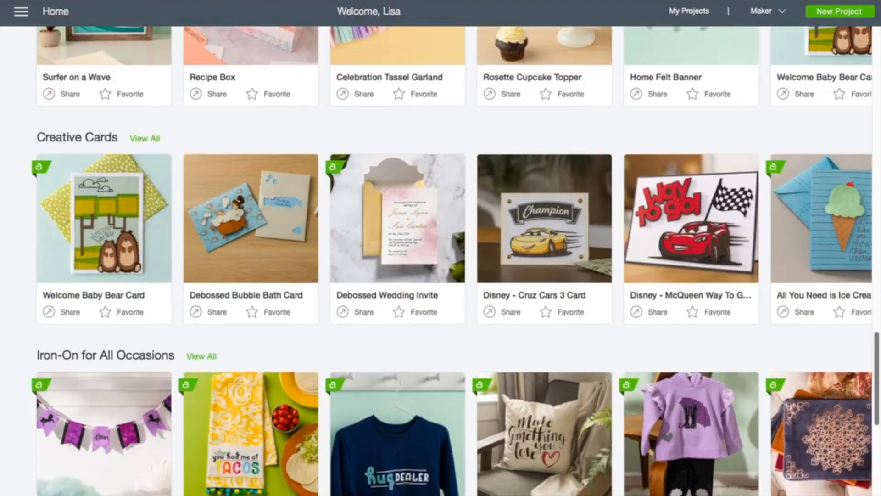
{"action": "scroll", "coordinate": [441, 262], "scroll_direction": "up", "scroll_amount": 20}
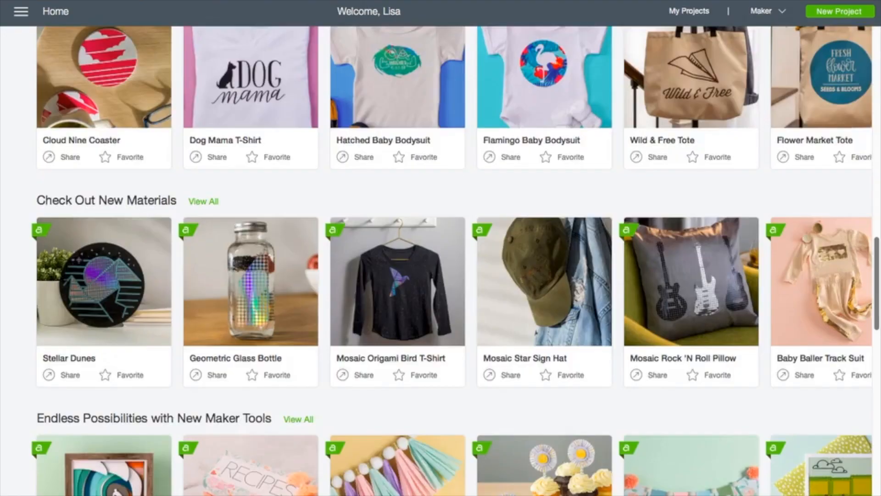
{"action": "scroll", "coordinate": [441, 261], "scroll_direction": "up", "scroll_amount": 10}
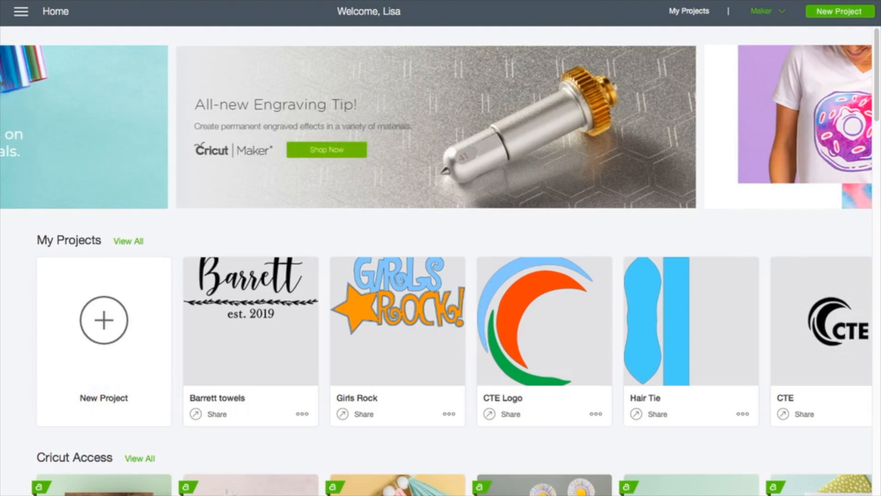
Step: Choose Cricut Maker as the machine and start a new project
{"action": "left_click", "coordinate": [768, 11]}
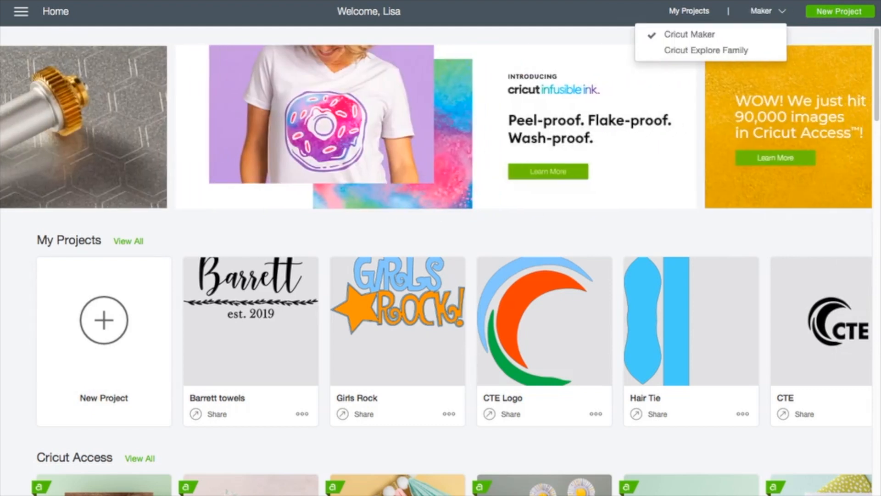
{"action": "left_click", "coordinate": [690, 34]}
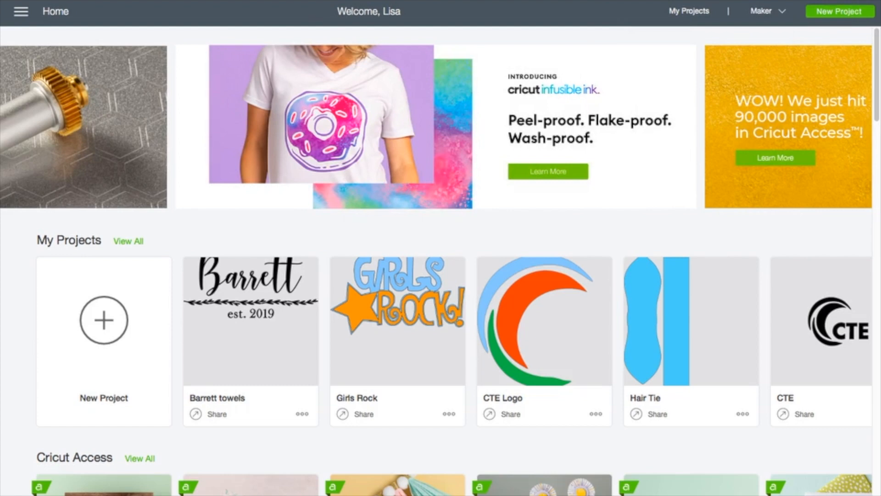
{"action": "left_click", "coordinate": [840, 11]}
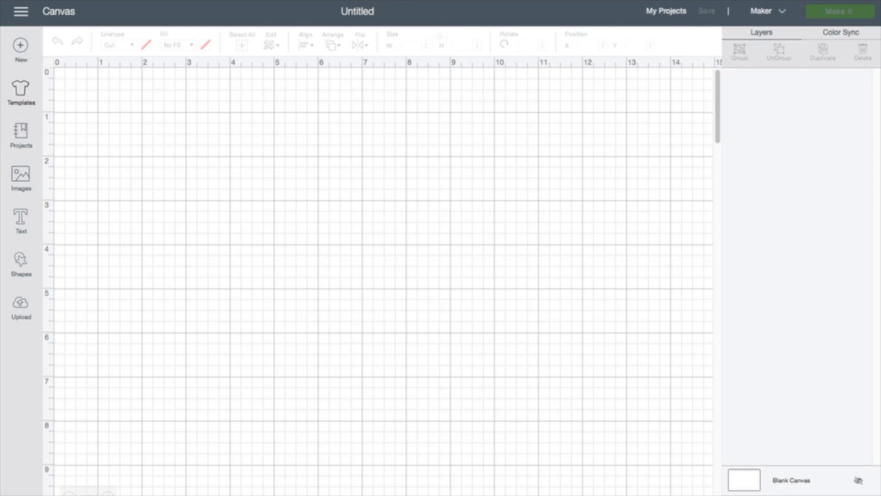
Step: Browse the templates and add the Scoop neck t-shirts template to the blank canvas
{"action": "left_click", "coordinate": [20, 92]}
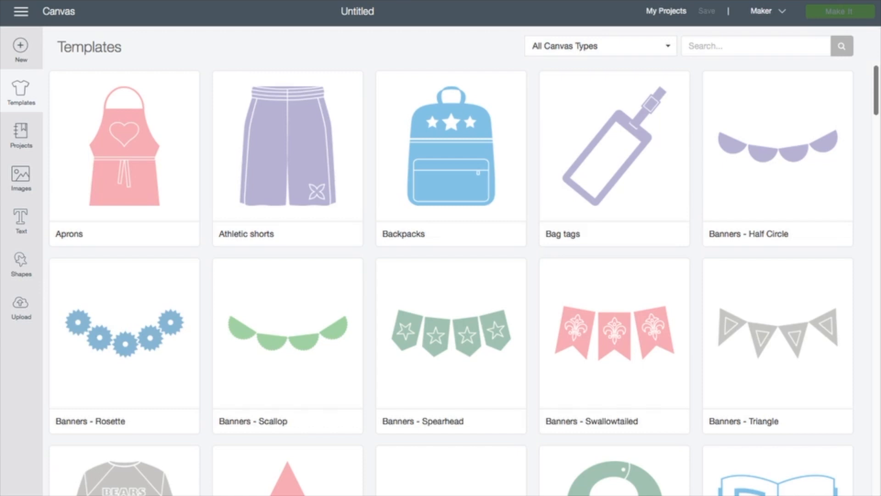
{"action": "scroll", "coordinate": [465, 279], "scroll_direction": "down", "scroll_amount": 2}
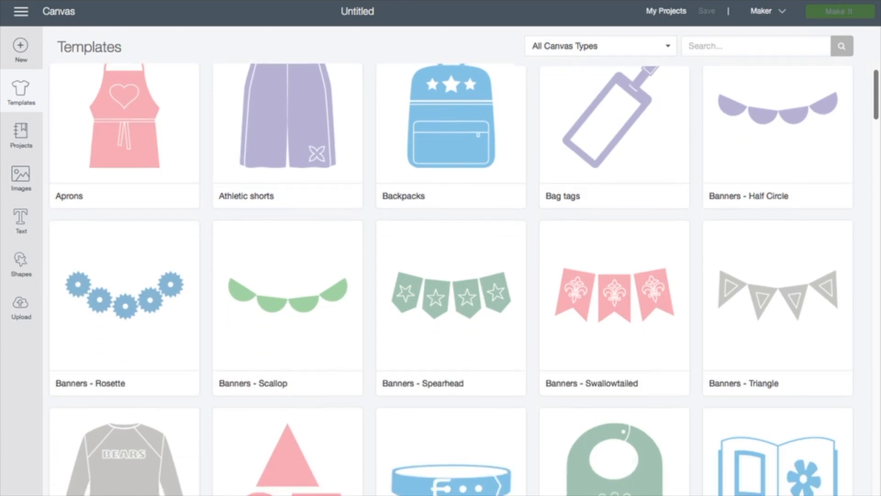
{"action": "scroll", "coordinate": [465, 278], "scroll_direction": "down", "scroll_amount": 5}
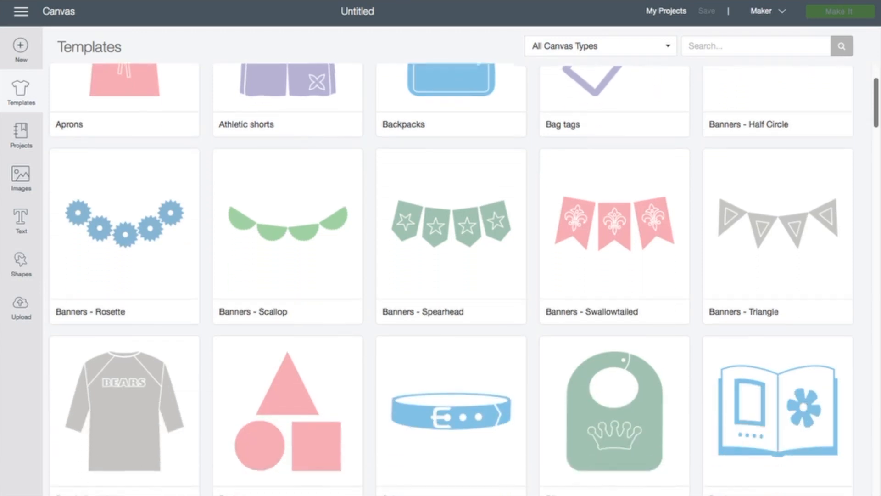
{"action": "scroll", "coordinate": [465, 278], "scroll_direction": "down", "scroll_amount": 12}
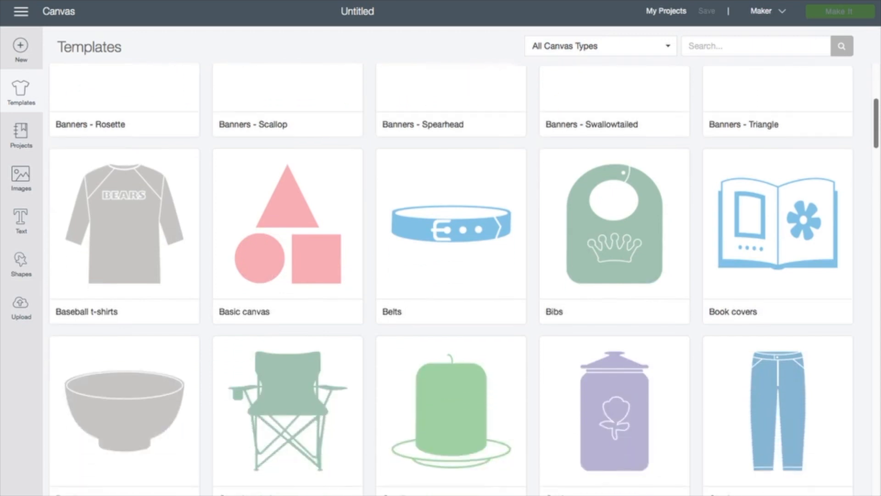
{"action": "scroll", "coordinate": [465, 279], "scroll_direction": "down", "scroll_amount": 20}
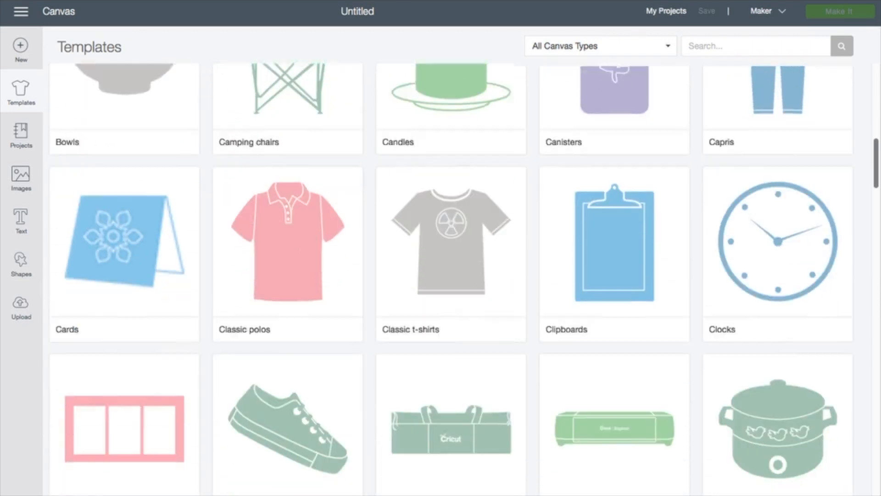
{"action": "scroll", "coordinate": [465, 279], "scroll_direction": "down", "scroll_amount": 19}
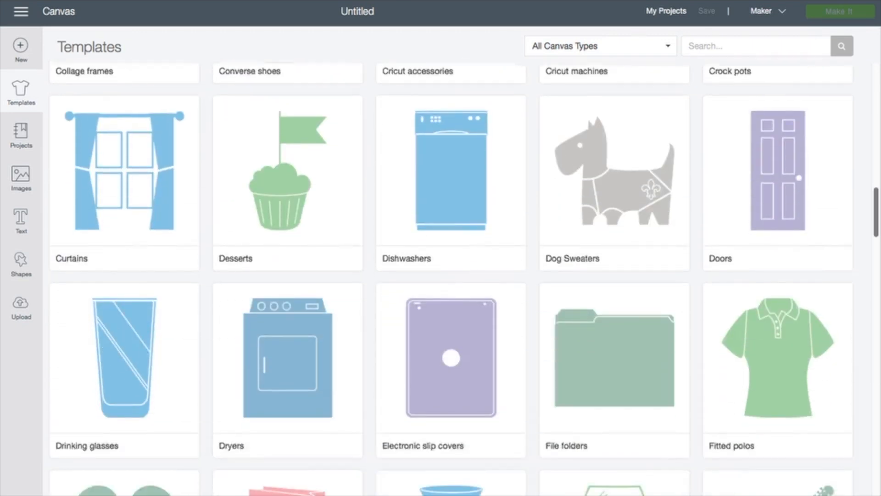
{"action": "scroll", "coordinate": [465, 279], "scroll_direction": "down", "scroll_amount": 20}
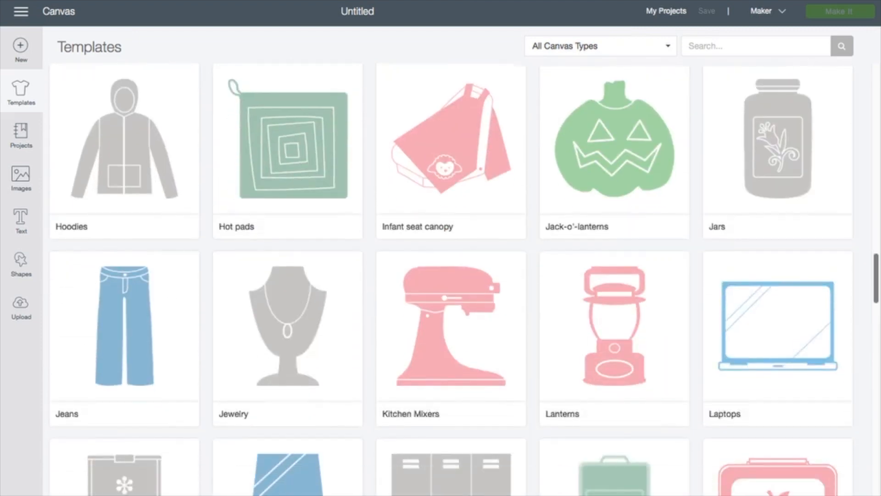
{"action": "scroll", "coordinate": [465, 278], "scroll_direction": "down", "scroll_amount": 17}
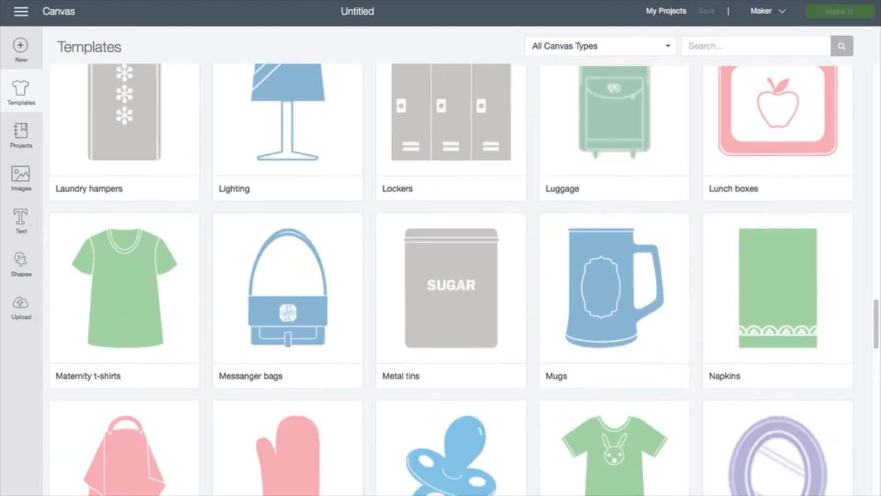
{"action": "scroll", "coordinate": [464, 278], "scroll_direction": "down", "scroll_amount": 20}
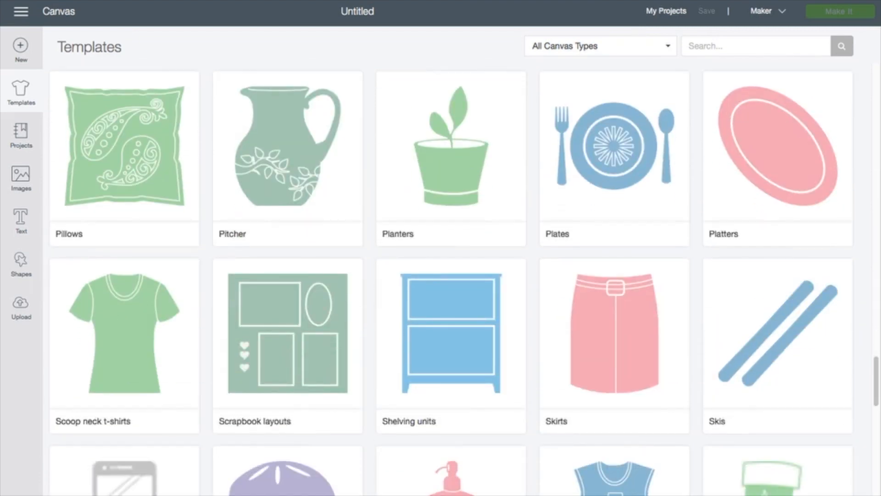
{"action": "left_click", "coordinate": [124, 334]}
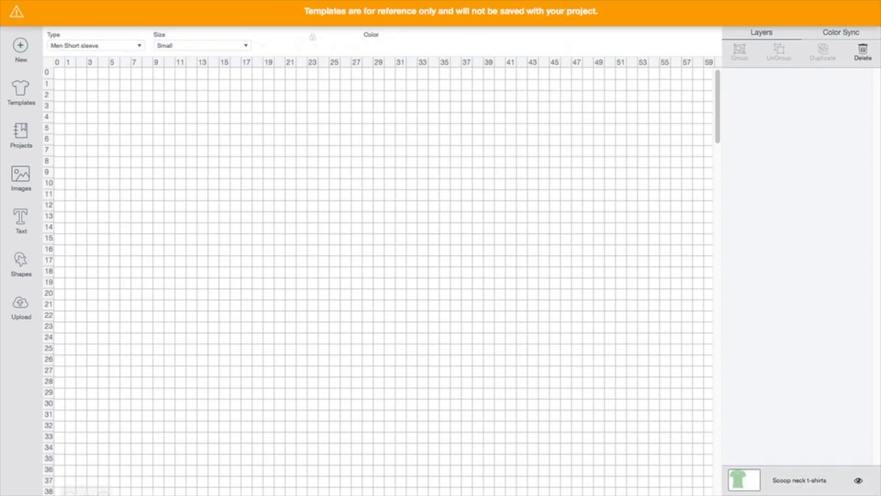
Step: Set the t-shirt template's type to Women Short sleeve and its size to Medium
{"action": "left_click", "coordinate": [139, 46]}
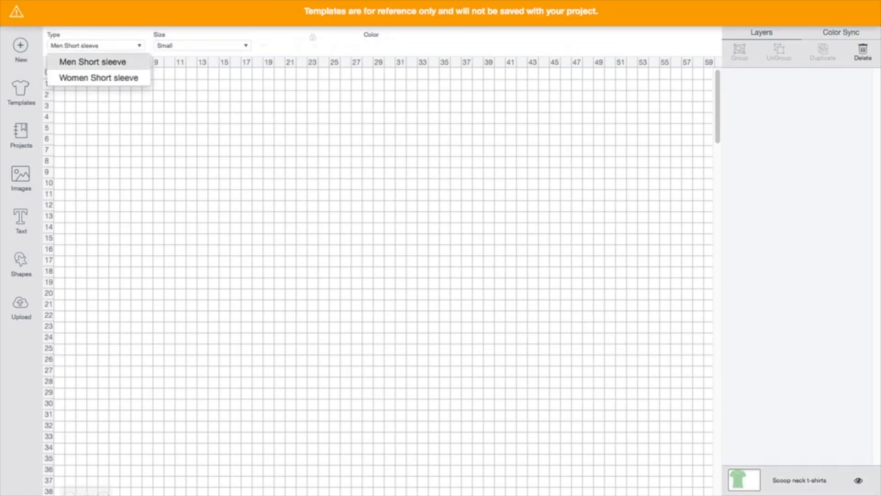
{"action": "left_click", "coordinate": [98, 78]}
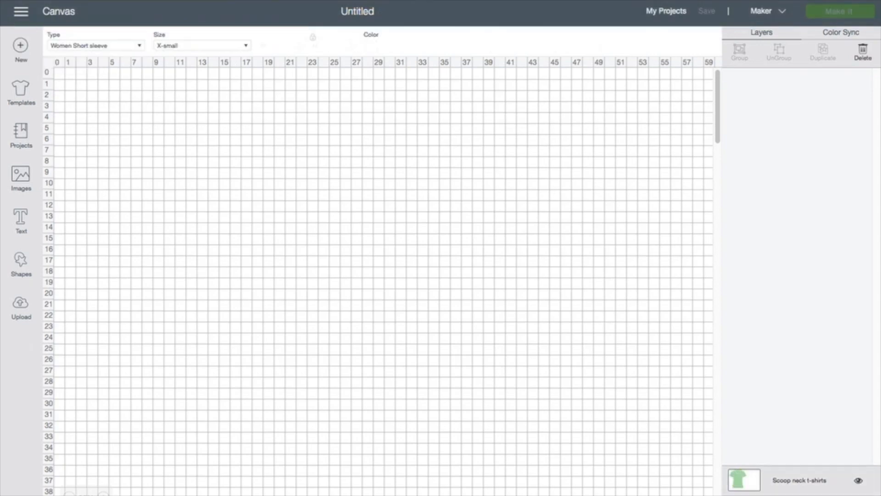
{"action": "left_click", "coordinate": [245, 45]}
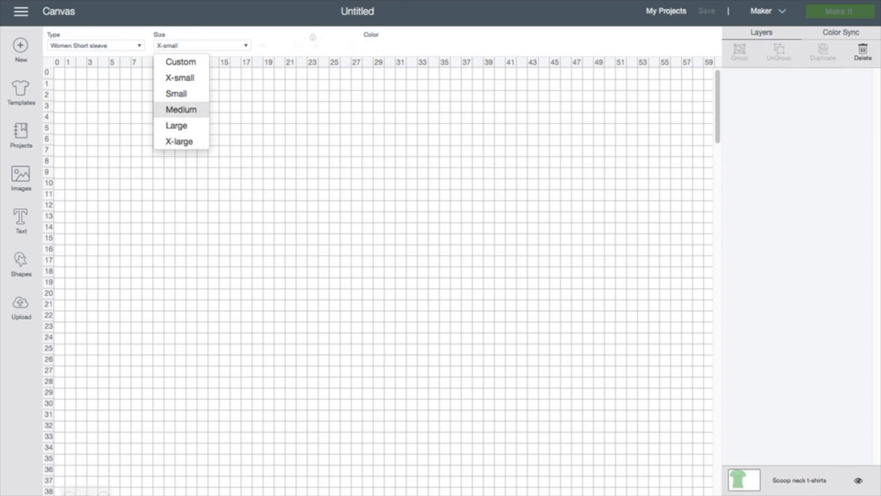
{"action": "left_click", "coordinate": [181, 109]}
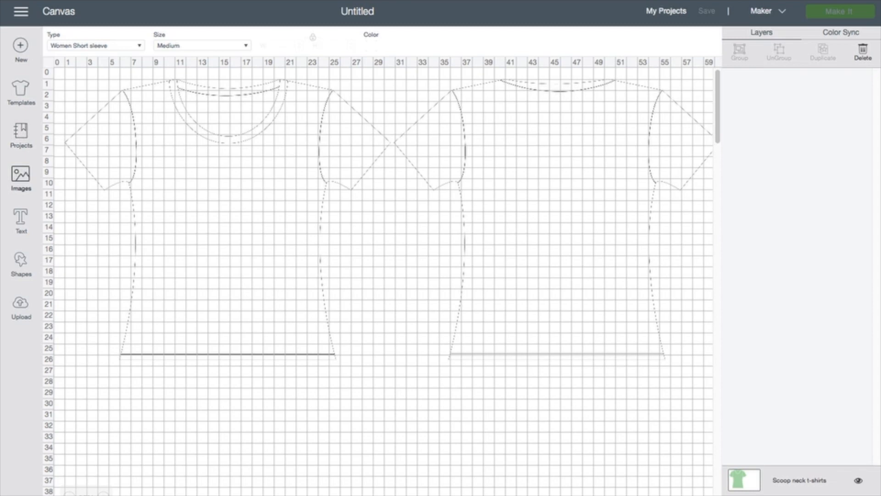
Step: Look through the designs in the image library and return to the start of the list
{"action": "left_click", "coordinate": [20, 177]}
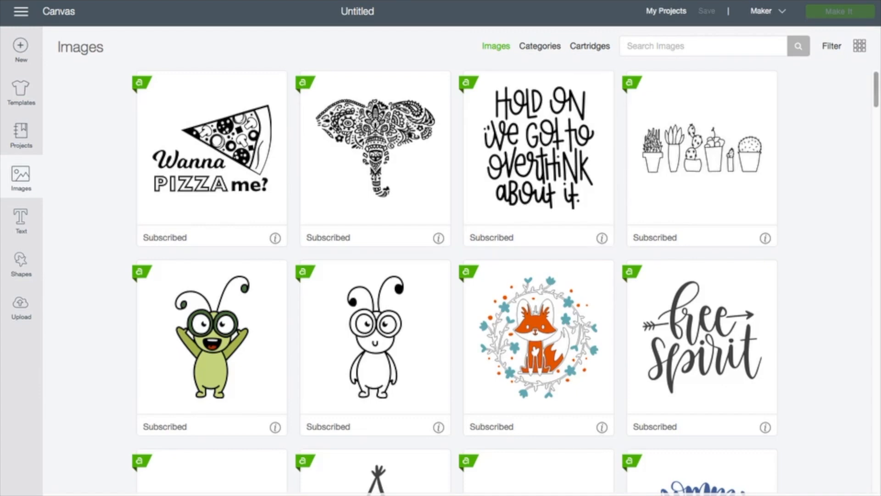
{"action": "scroll", "coordinate": [455, 282], "scroll_direction": "down", "scroll_amount": 4}
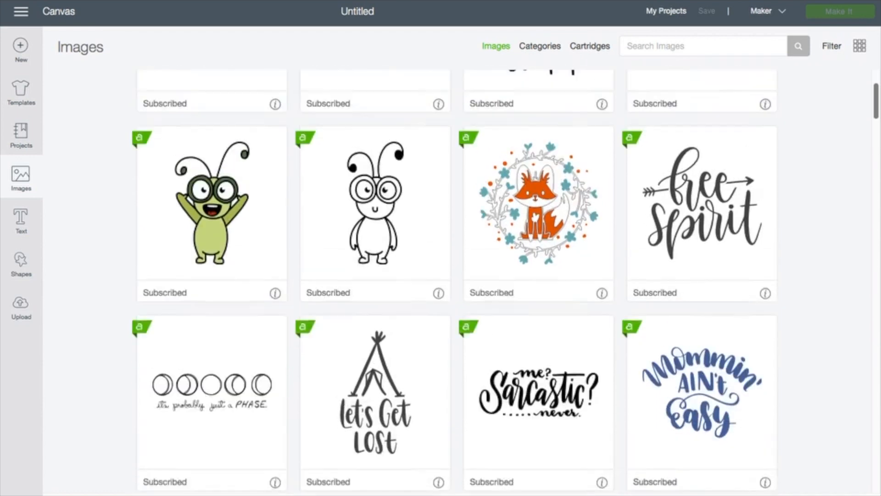
{"action": "scroll", "coordinate": [455, 282], "scroll_direction": "up", "scroll_amount": 3}
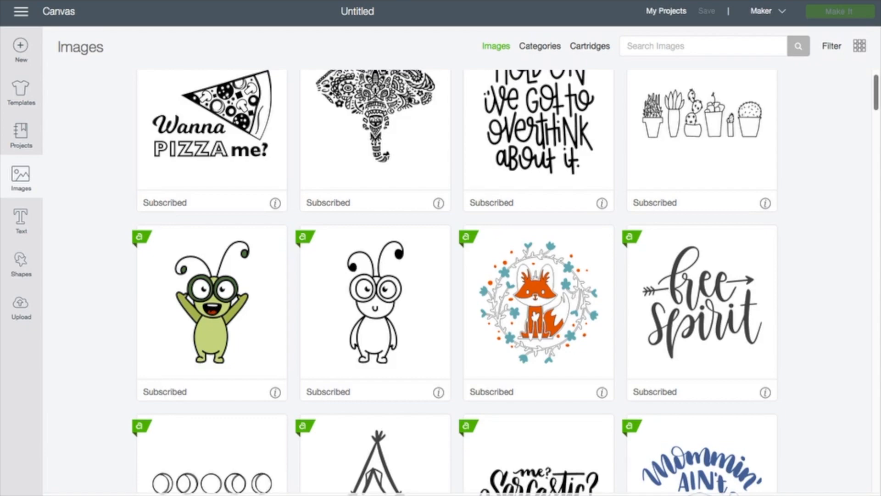
{"action": "scroll", "coordinate": [505, 280], "scroll_direction": "down", "scroll_amount": 15}
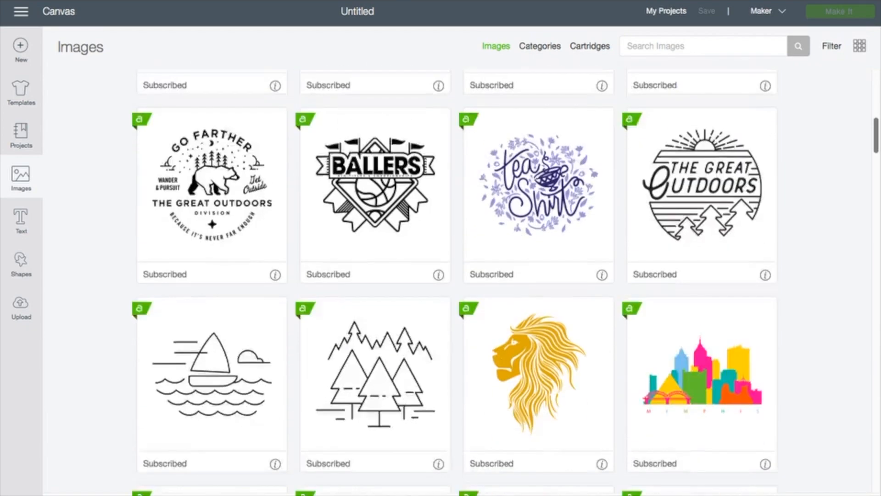
{"action": "scroll", "coordinate": [456, 280], "scroll_direction": "down", "scroll_amount": 15}
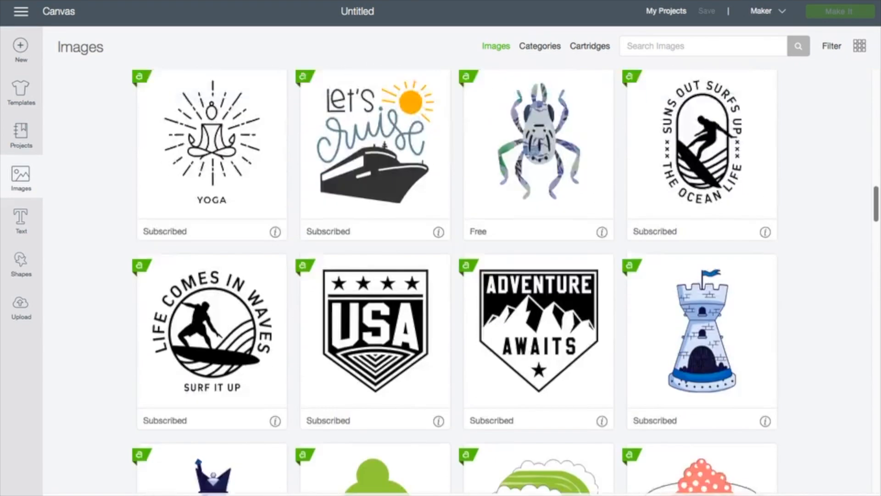
{"action": "scroll", "coordinate": [505, 280], "scroll_direction": "down", "scroll_amount": 12}
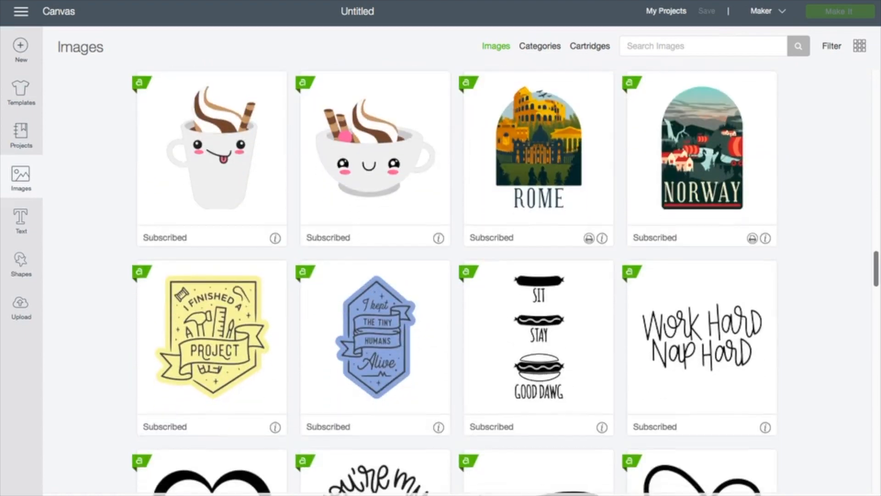
{"action": "scroll", "coordinate": [456, 280], "scroll_direction": "up", "scroll_amount": 20}
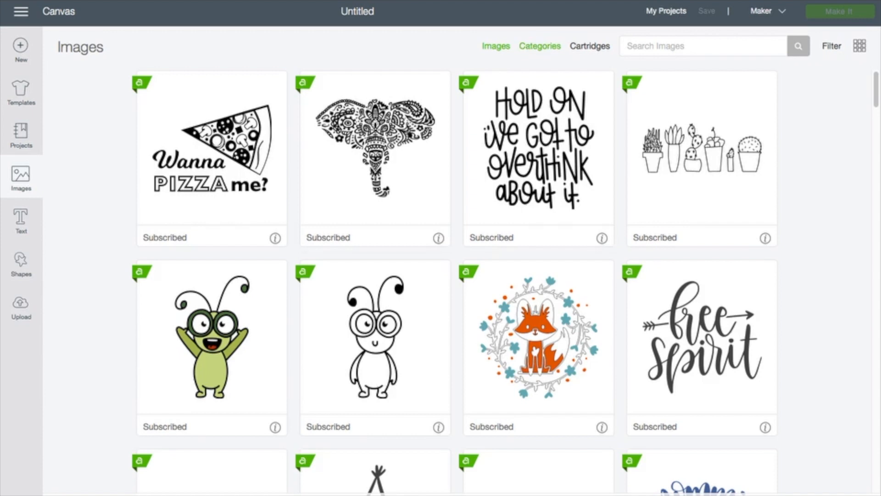
Step: View the Free this Week images among the featured image categories and return to the category overview
{"action": "left_click", "coordinate": [540, 46]}
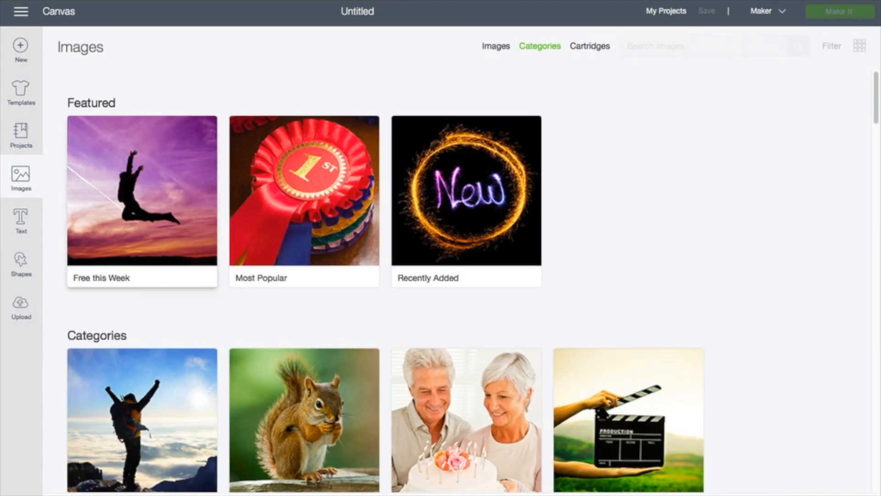
{"action": "left_click", "coordinate": [143, 202]}
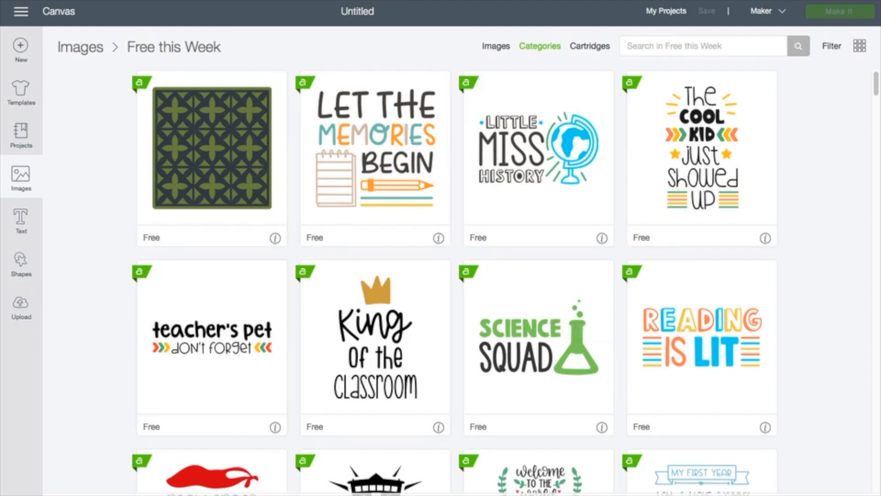
{"action": "left_click", "coordinate": [540, 46]}
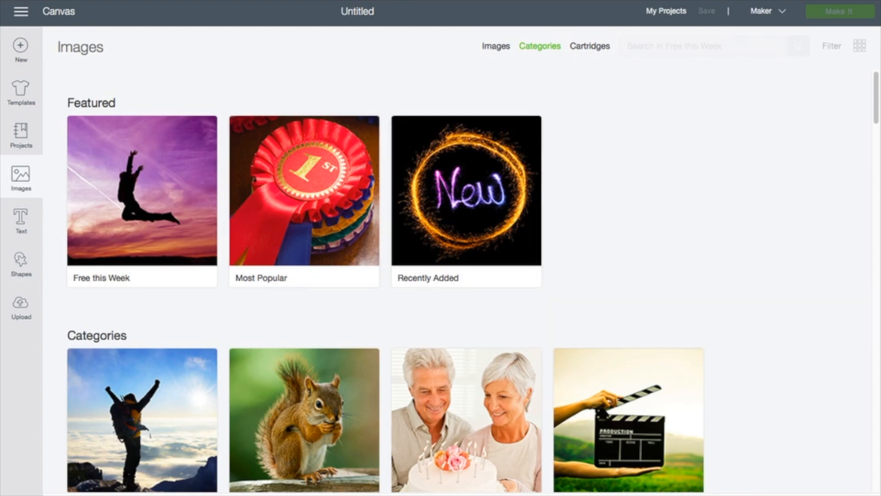
Step: Look through the images in the Anniversary category
{"action": "scroll", "coordinate": [459, 280], "scroll_direction": "down", "scroll_amount": 4}
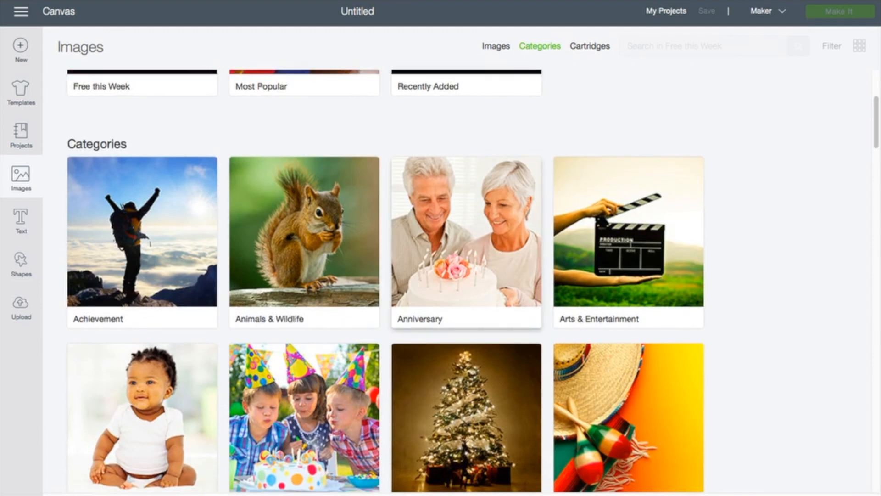
{"action": "left_click", "coordinate": [466, 239]}
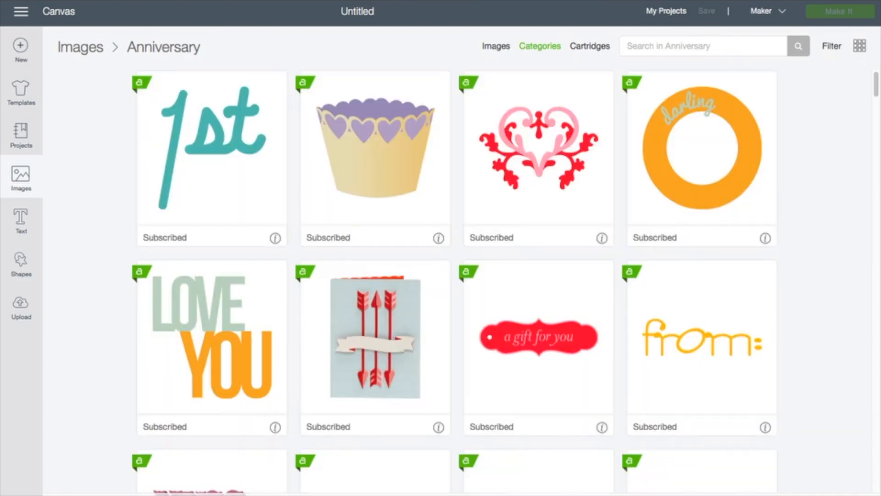
{"action": "scroll", "coordinate": [457, 282], "scroll_direction": "down", "scroll_amount": 15}
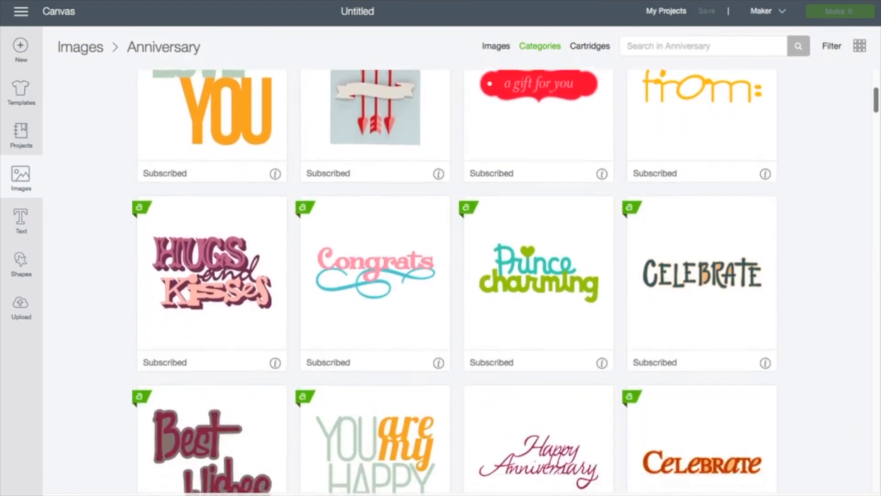
{"action": "scroll", "coordinate": [456, 282], "scroll_direction": "down", "scroll_amount": 2}
{"action": "scroll", "coordinate": [457, 283], "scroll_direction": "up", "scroll_amount": 15}
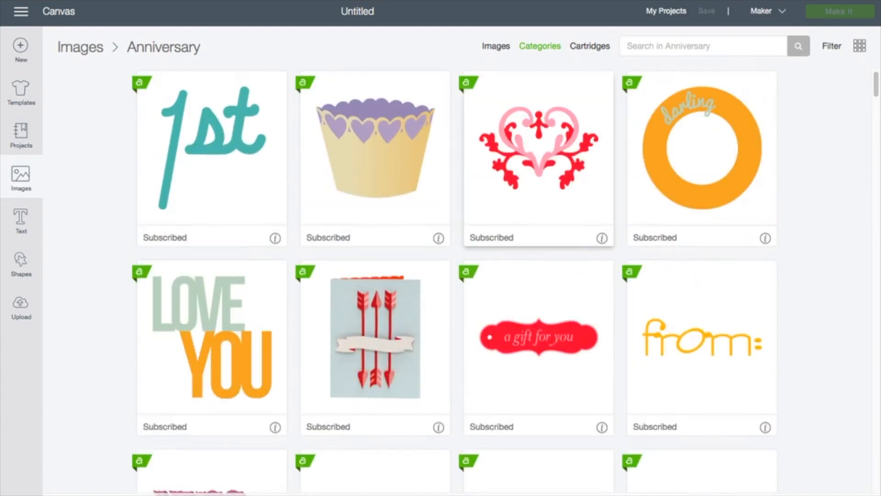
Step: Search the image cartridges for "birthday" and show the individual images for the same search
{"action": "left_click", "coordinate": [590, 46]}
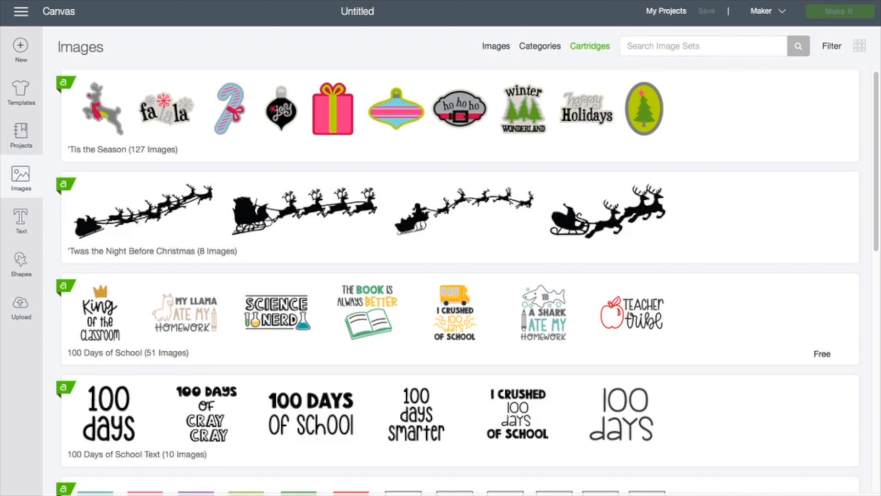
{"action": "left_click", "coordinate": [661, 46]}
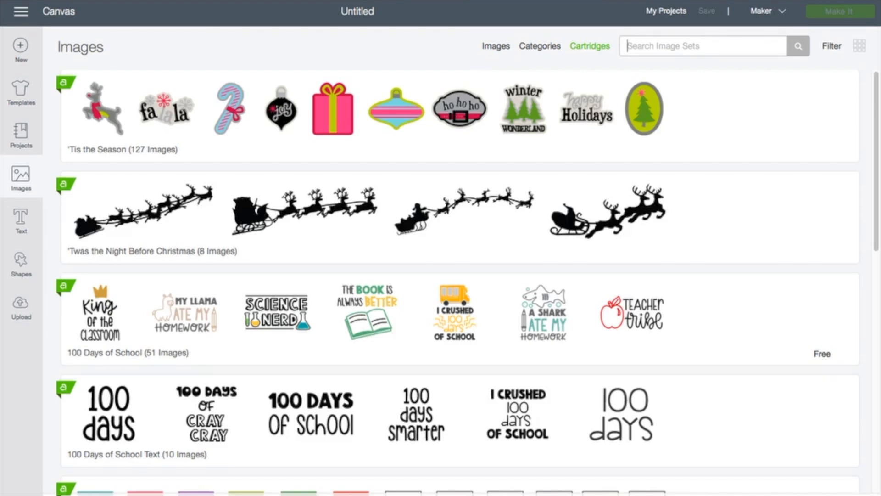
{"action": "type", "text": "birthday"}
{"action": "key", "text": "Return"}
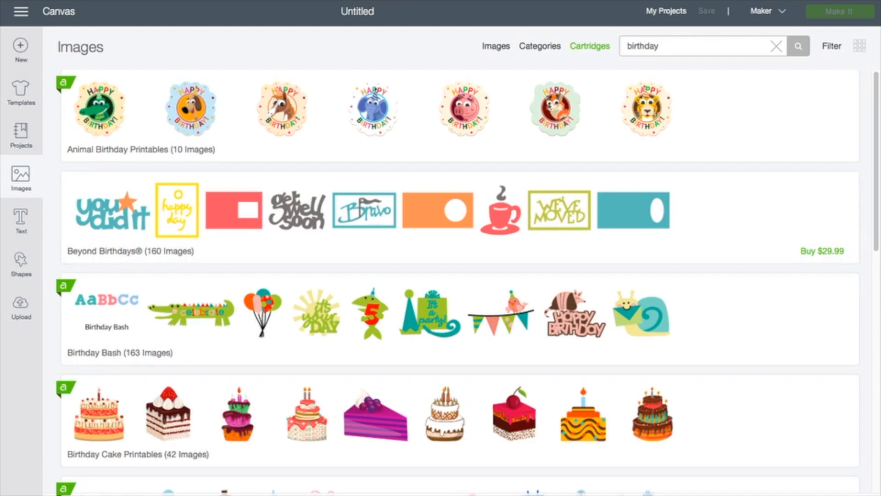
{"action": "left_click", "coordinate": [495, 46]}
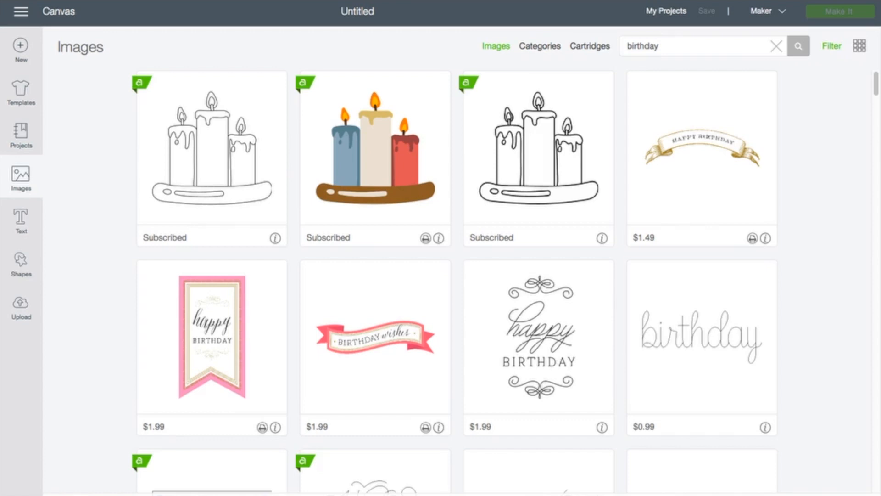
Step: Filter the birthday images by My Images, Cricut Access and Cards & Envelopes, also trying the Single Layer filter and removing it again
{"action": "left_click", "coordinate": [832, 46]}
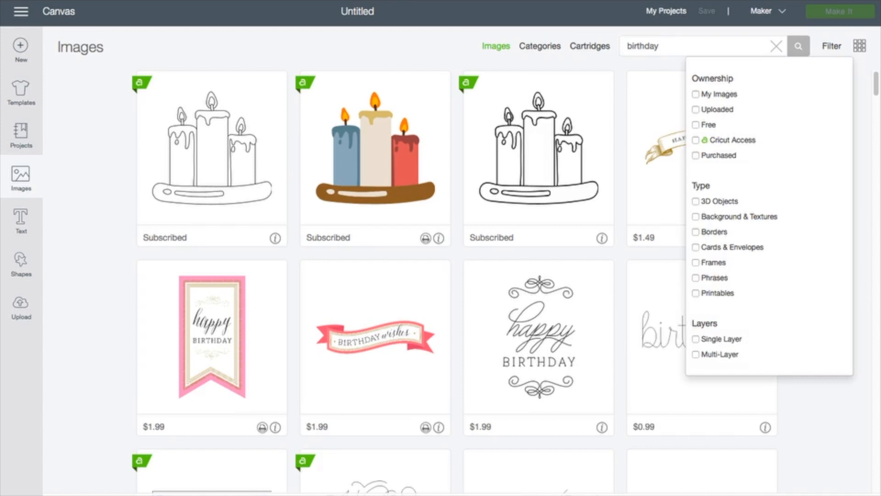
{"action": "left_click", "coordinate": [696, 95]}
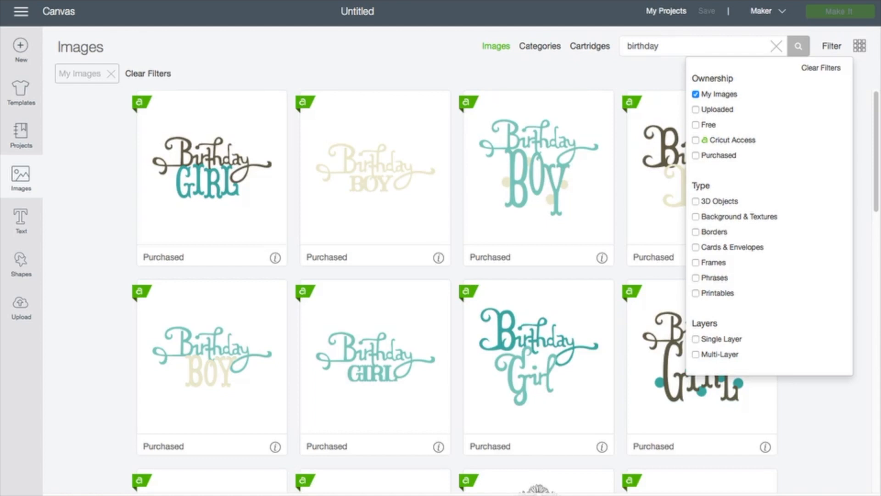
{"action": "left_click", "coordinate": [696, 140]}
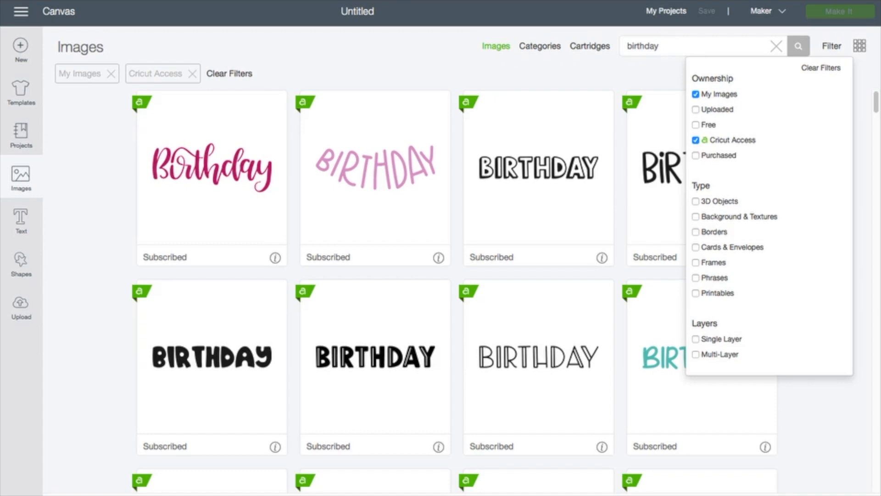
{"action": "left_click", "coordinate": [696, 247]}
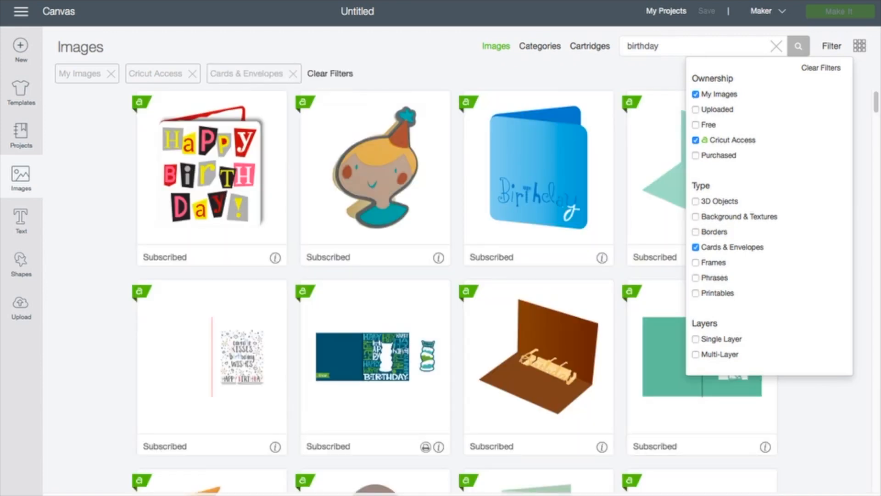
{"action": "left_click", "coordinate": [696, 339]}
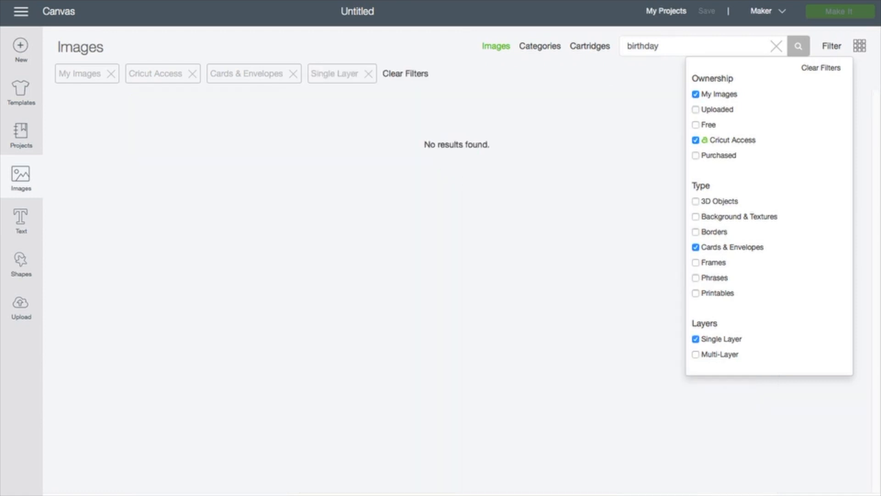
{"action": "left_click", "coordinate": [696, 338]}
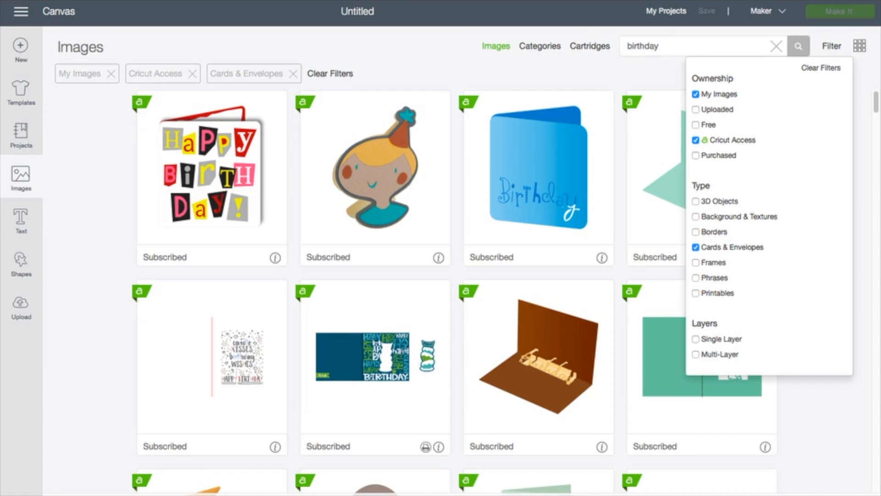
{"action": "left_click", "coordinate": [832, 45]}
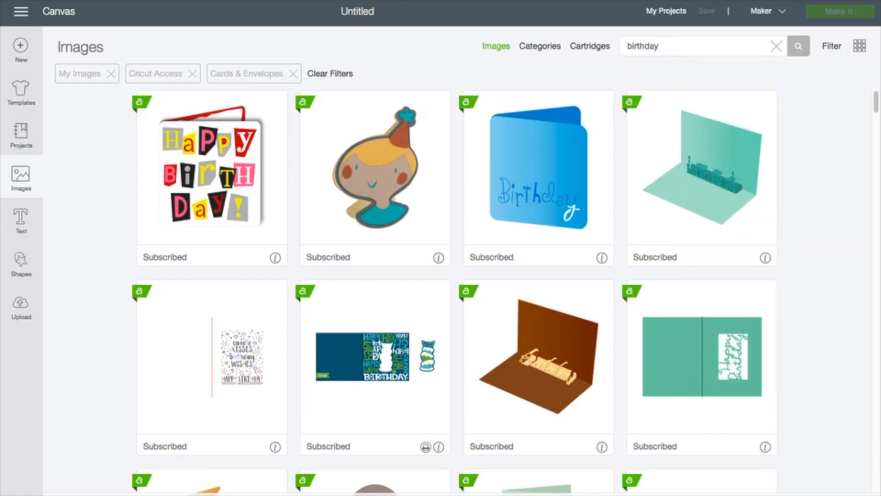
Step: Search the filtered images for "back to school" and look through the matching cards
{"action": "double_click", "coordinate": [643, 46]}
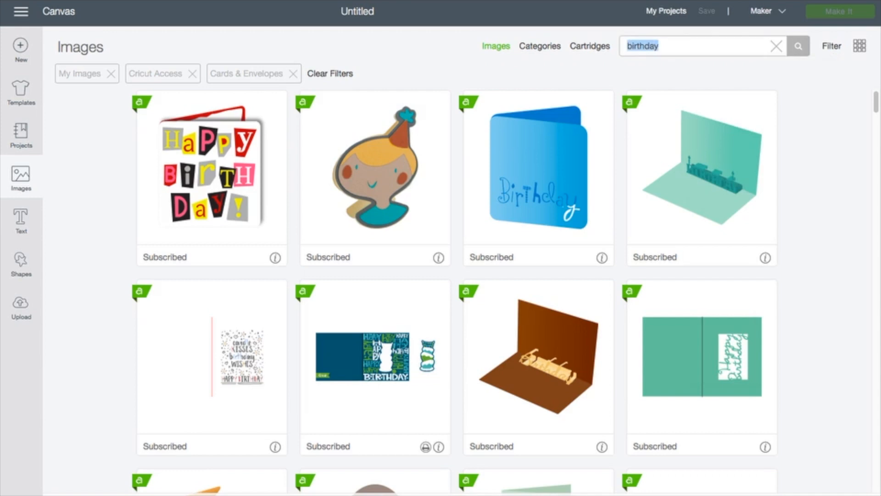
{"action": "type", "text": "back to school"}
{"action": "key", "text": "Return"}
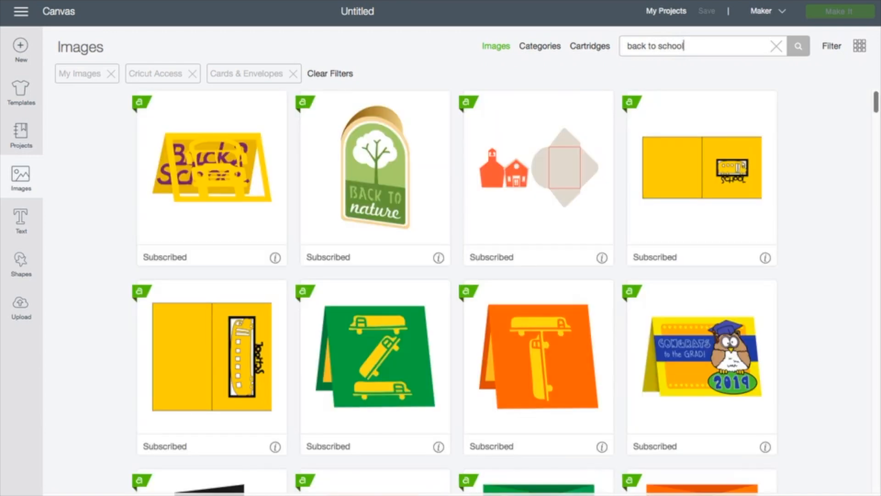
{"action": "scroll", "coordinate": [456, 285], "scroll_direction": "down", "scroll_amount": 8}
{"action": "scroll", "coordinate": [457, 285], "scroll_direction": "down", "scroll_amount": 15}
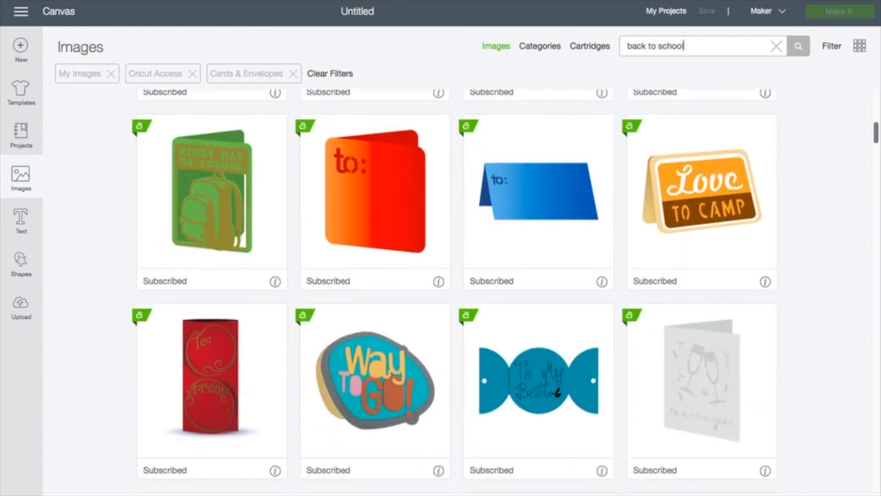
{"action": "scroll", "coordinate": [457, 284], "scroll_direction": "down", "scroll_amount": 15}
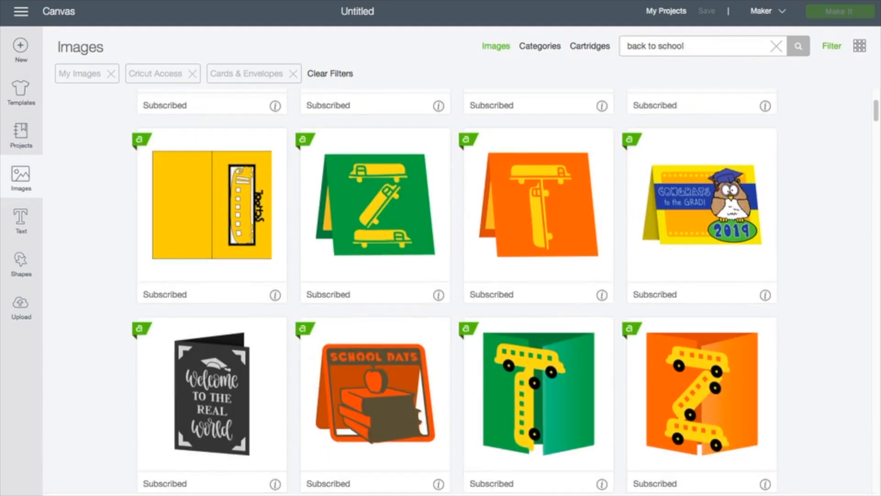
Step: Remove the Cards & Envelopes filter and insert the "Back to School" image with coloured letters on a black block into the canvas
{"action": "left_click", "coordinate": [832, 46]}
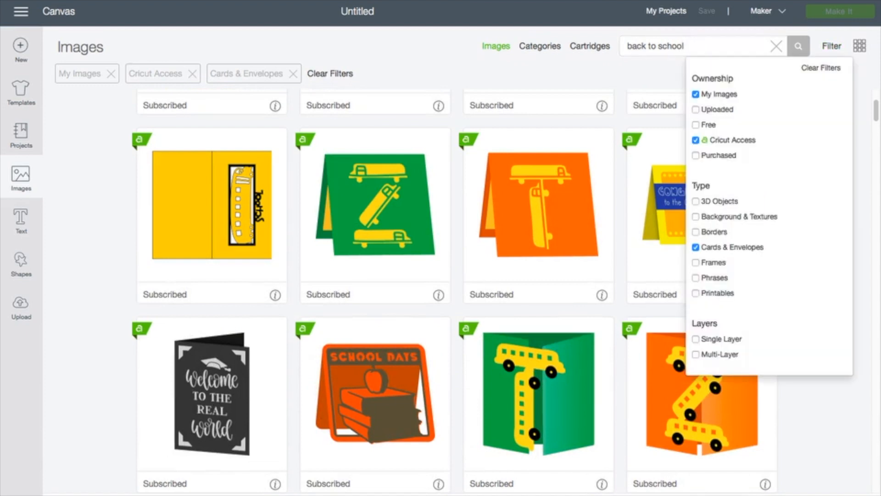
{"action": "left_click", "coordinate": [696, 247]}
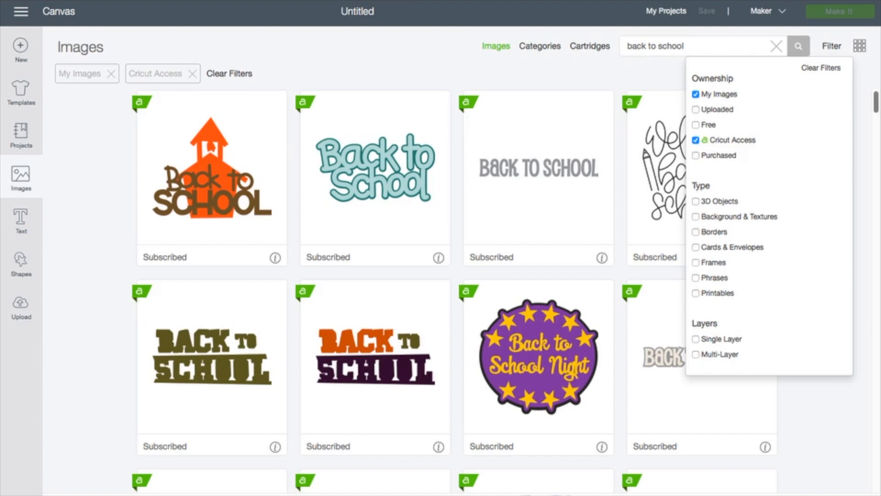
{"action": "scroll", "coordinate": [413, 292], "scroll_direction": "down", "scroll_amount": 8}
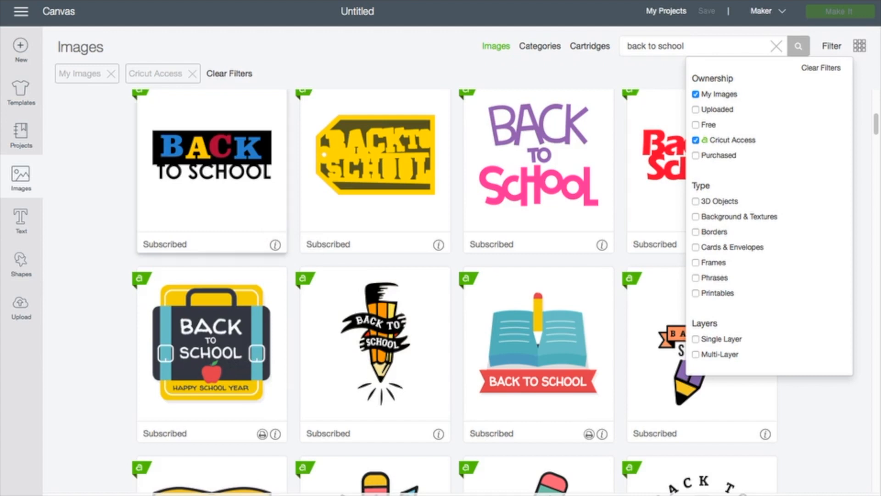
{"action": "left_click", "coordinate": [211, 169]}
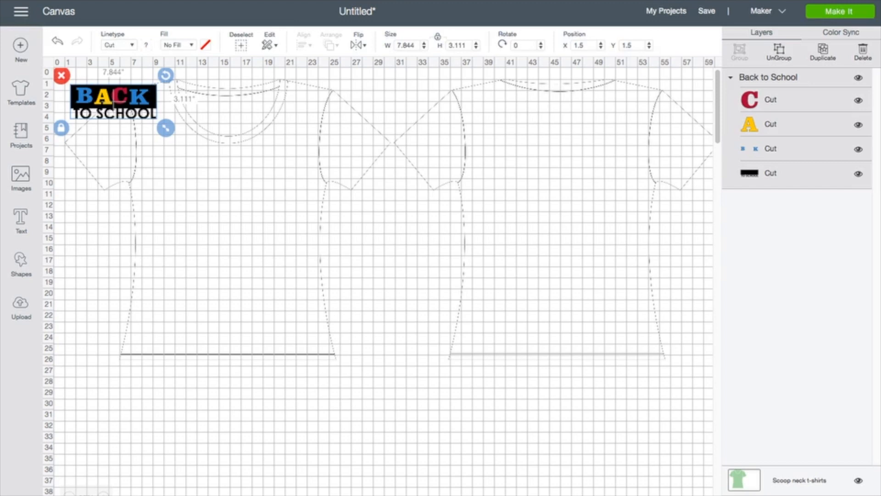
{"action": "key", "text": "Escape"}
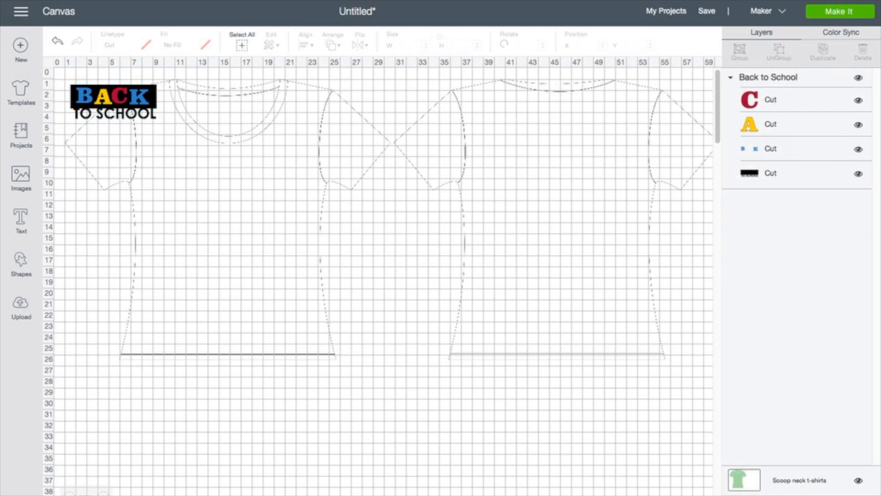
Step: Hide the Scoop neck t-shirts template and move the Back to School image to about X 6.8, Y 0.2
{"action": "left_click", "coordinate": [859, 481]}
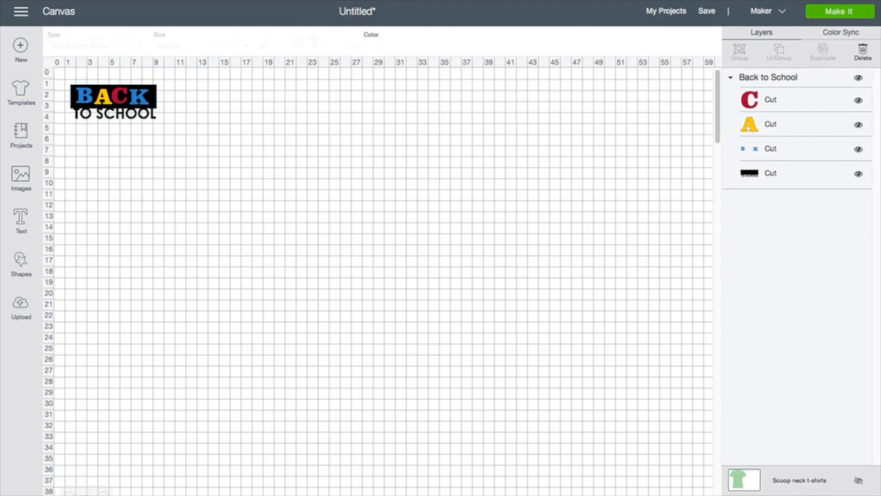
{"action": "left_click", "coordinate": [103, 493]}
{"action": "left_click", "coordinate": [104, 494]}
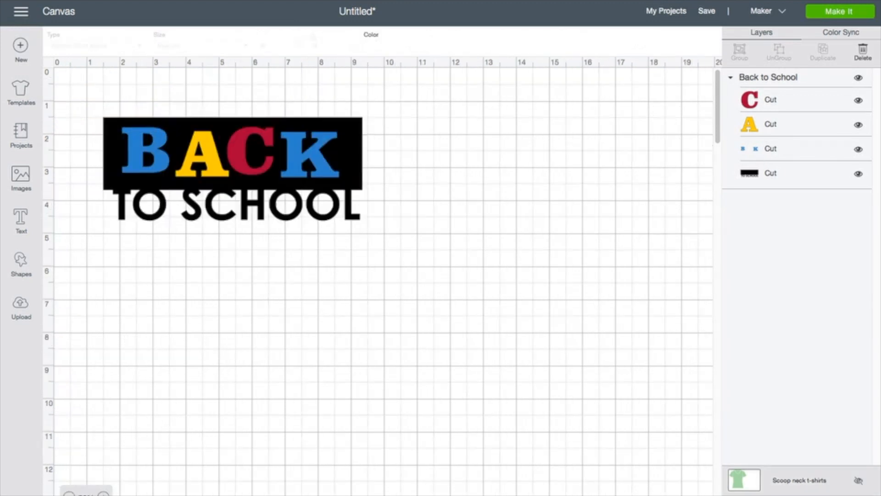
{"action": "left_click", "coordinate": [104, 493]}
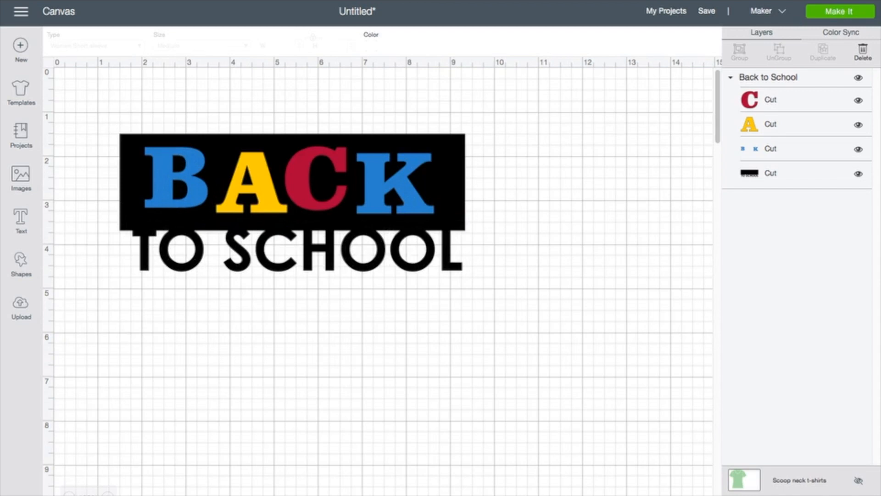
{"action": "left_click", "coordinate": [292, 202]}
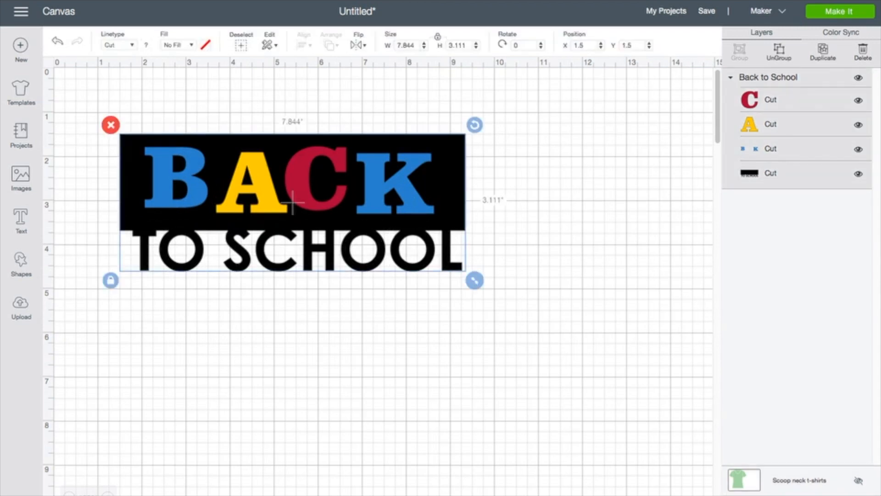
{"action": "left_click_drag", "start_coordinate": [292, 202], "coordinate": [526, 145]}
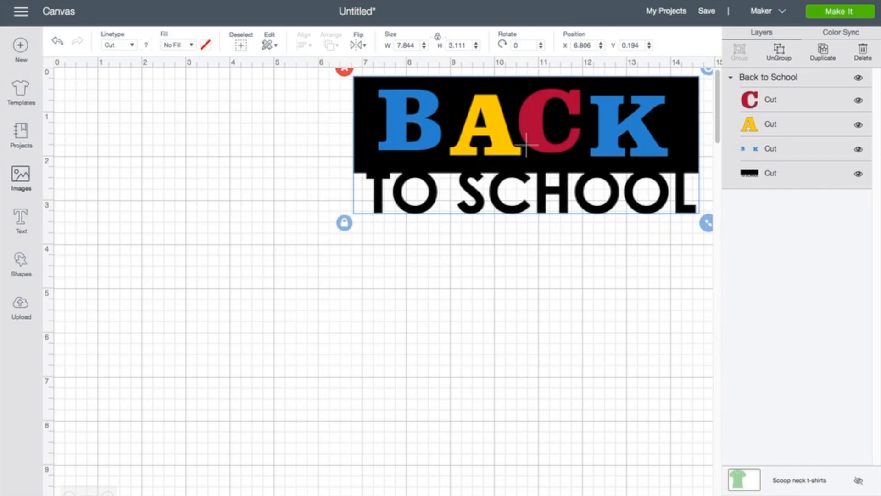
Step: Add a text object reading "Cricut" below the Back to School image
{"action": "left_click", "coordinate": [21, 220]}
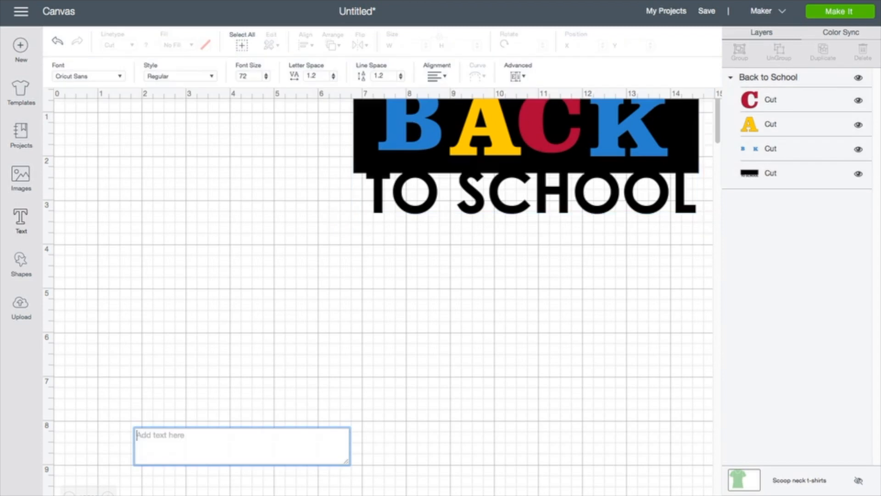
{"action": "type", "text": "Cricut"}
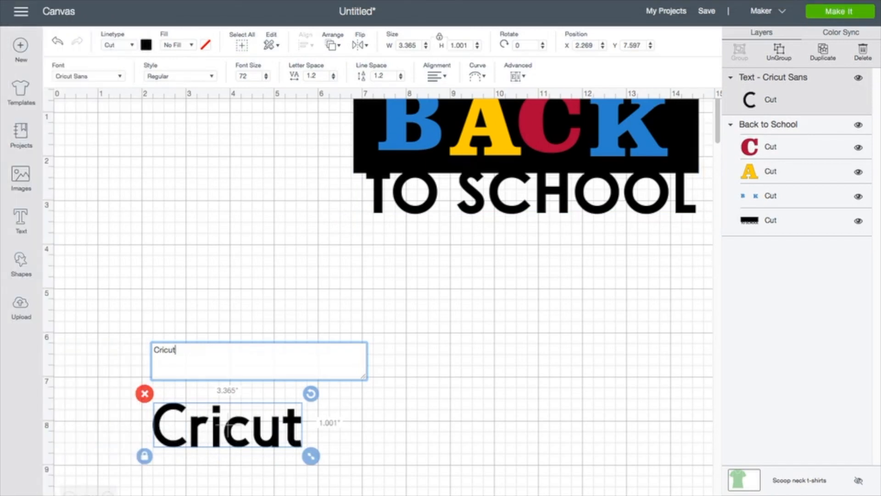
Step: Try the A Child's Year and A Child's Year - Monogram fonts on the Cricut text
{"action": "left_click", "coordinate": [89, 77]}
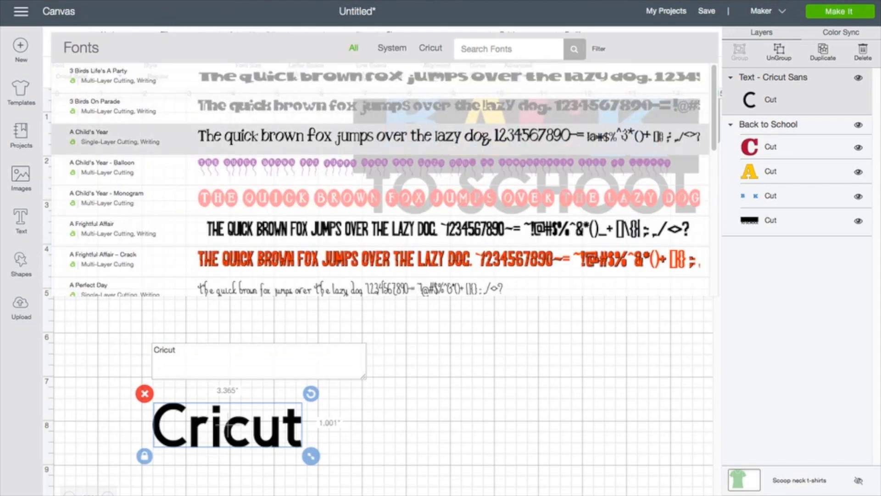
{"action": "left_click", "coordinate": [111, 139]}
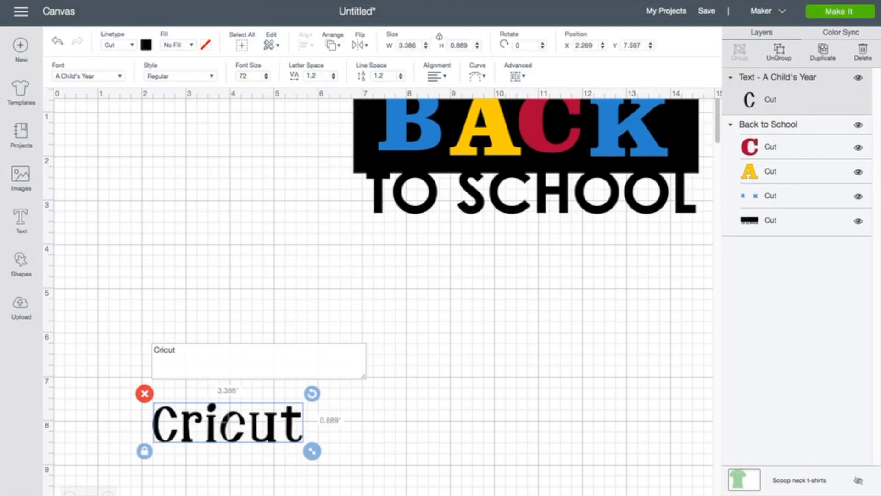
{"action": "left_click", "coordinate": [89, 77]}
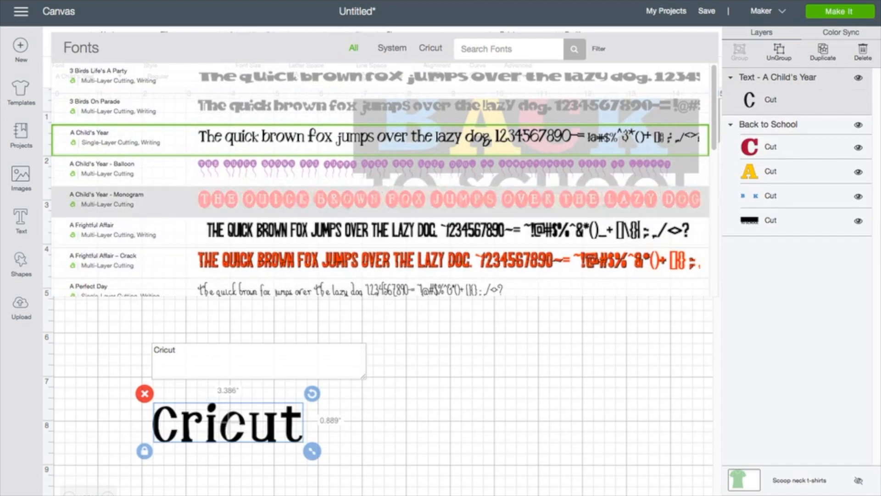
{"action": "left_click", "coordinate": [111, 200]}
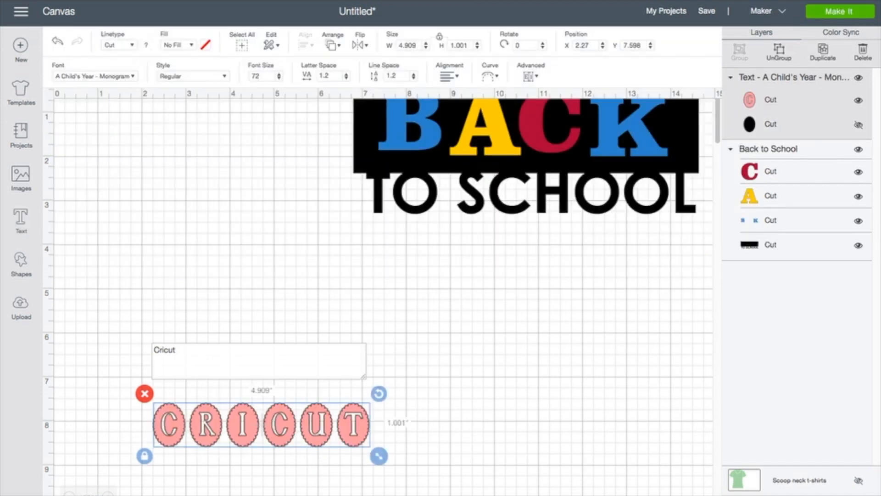
Step: Compare the System and Cricut font lists for the text and return to the list of all fonts
{"action": "left_click", "coordinate": [95, 76]}
{"action": "scroll", "coordinate": [94, 83], "scroll_direction": "up", "scroll_amount": 2}
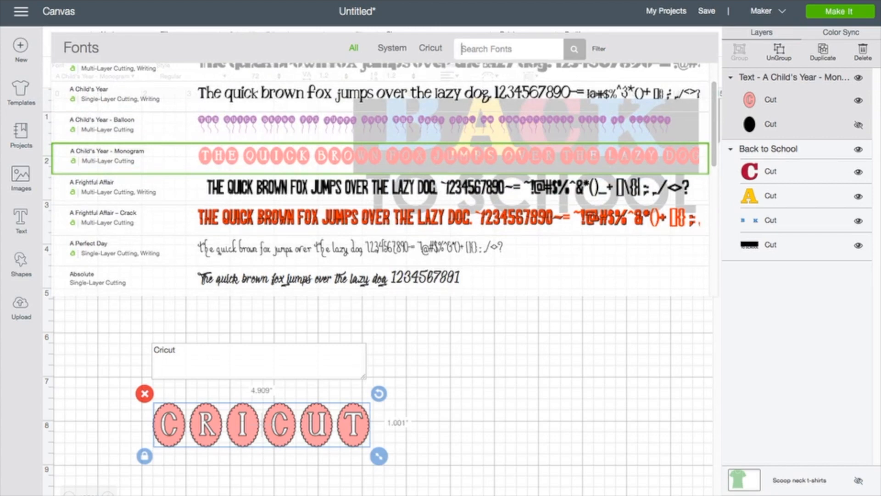
{"action": "left_click", "coordinate": [392, 48]}
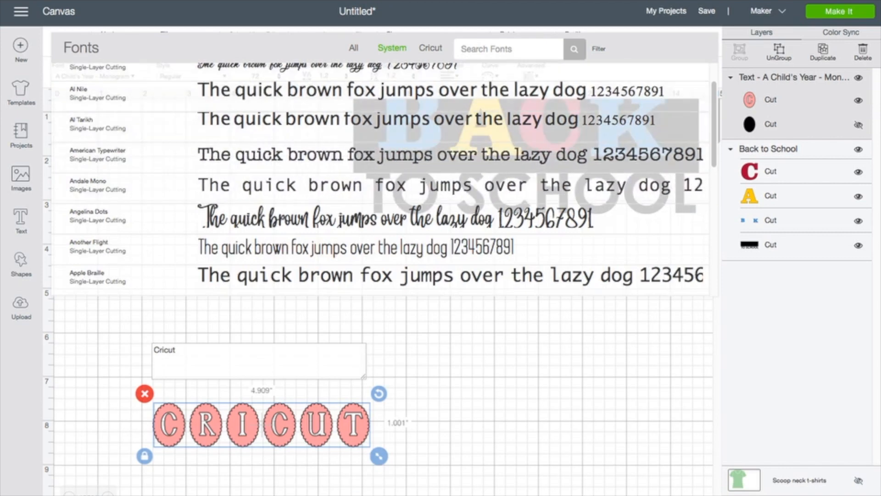
{"action": "left_click", "coordinate": [431, 48]}
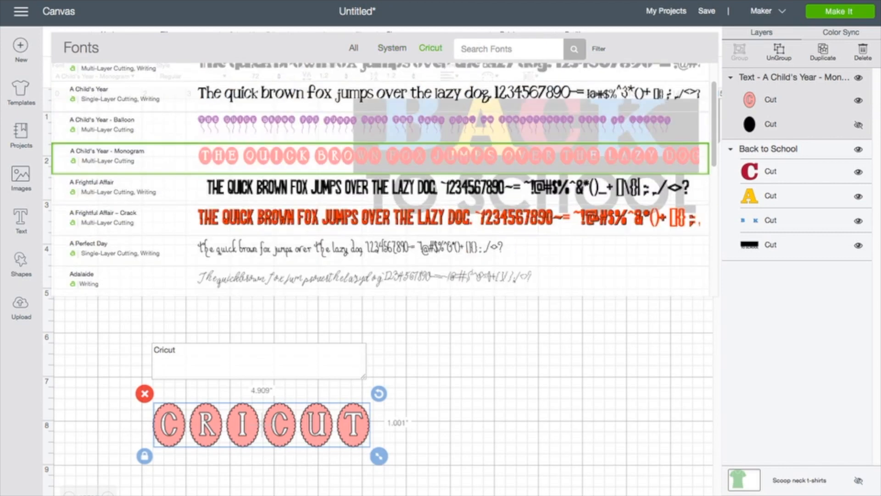
{"action": "left_click", "coordinate": [353, 48]}
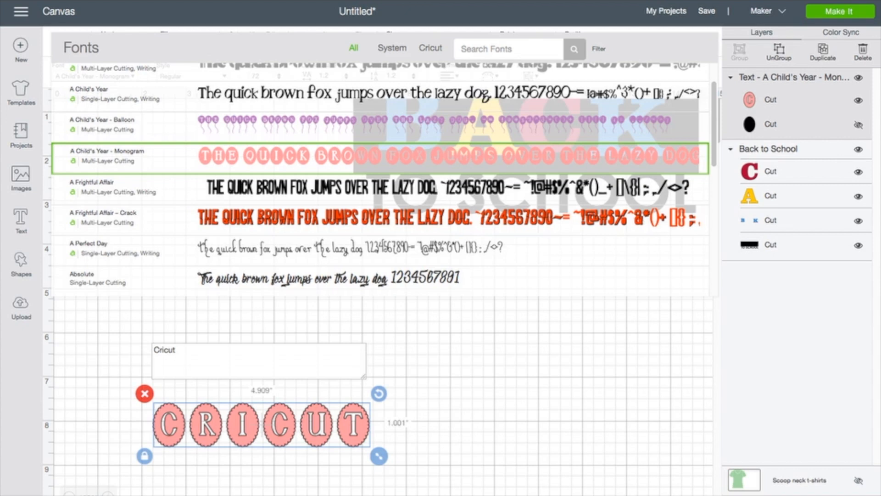
Step: Filter the fonts to Writing and apply the Algebra font to the Cricut text
{"action": "left_click", "coordinate": [598, 48]}
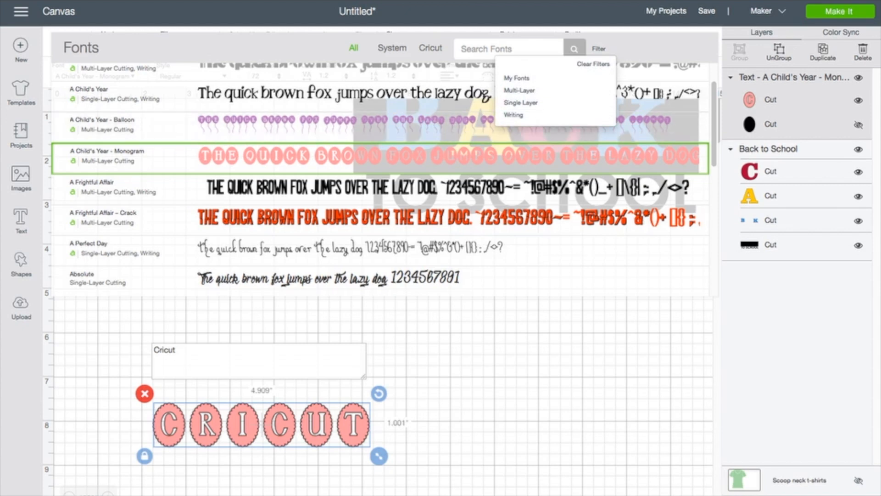
{"action": "left_click", "coordinate": [514, 115]}
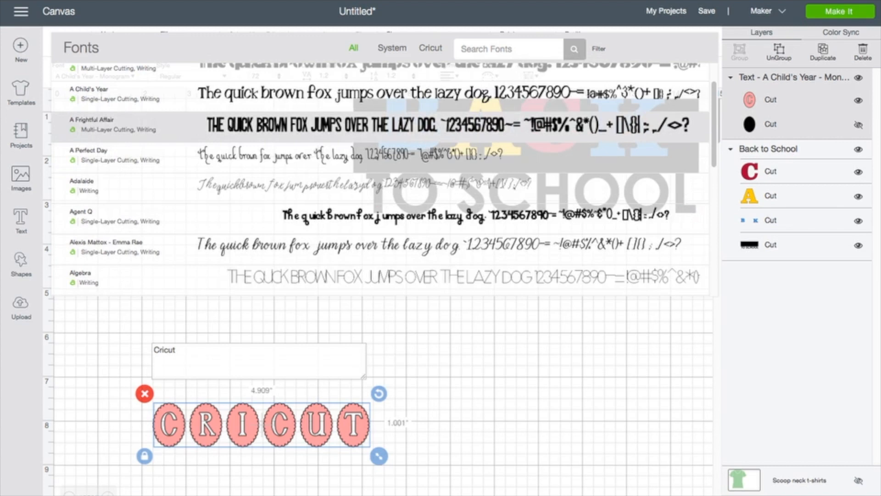
{"action": "left_click", "coordinate": [380, 279]}
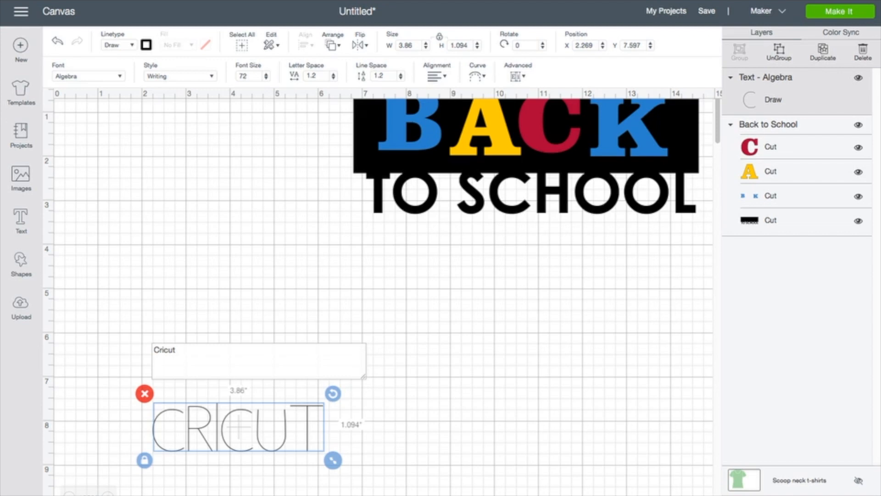
Step: Check the available styles for the Cricut text and enlarge it proportionally to about 4.5 by 1.3 inches
{"action": "left_click", "coordinate": [211, 77]}
{"action": "left_click", "coordinate": [211, 76]}
{"action": "left_click_drag", "start_coordinate": [333, 460], "coordinate": [362, 468]}
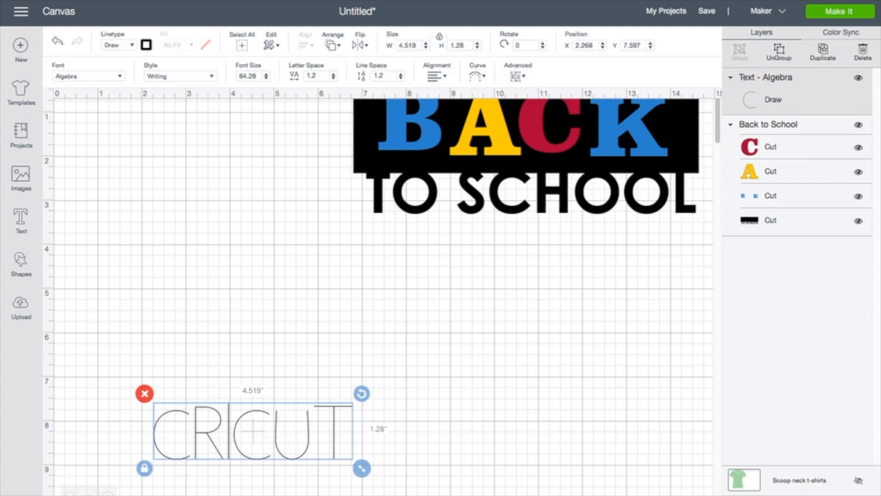
Step: Reduce the Cricut text's letter spacing to 0.7 and move it up to about X 2.25, Y 4.5
{"action": "left_click", "coordinate": [334, 78]}
{"action": "left_click", "coordinate": [333, 78]}
{"action": "left_click", "coordinate": [333, 79]}
{"action": "left_click", "coordinate": [334, 78]}
{"action": "left_click", "coordinate": [333, 79]}
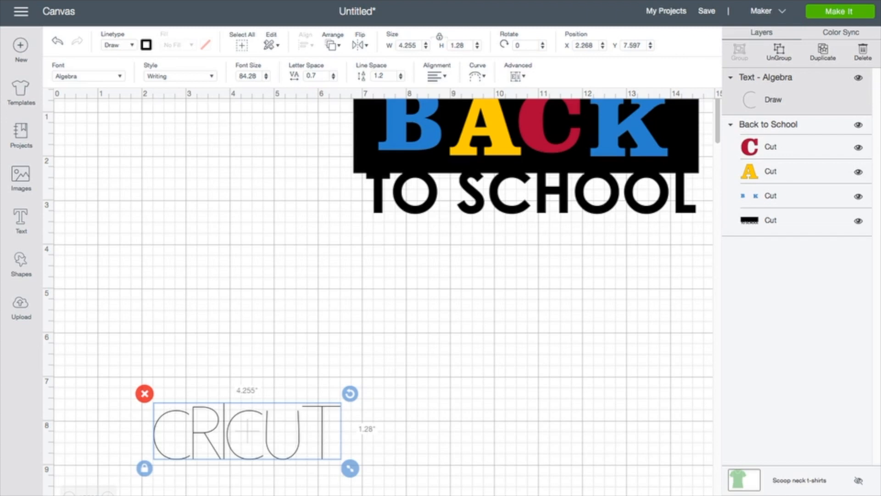
{"action": "left_click_drag", "start_coordinate": [247, 431], "coordinate": [246, 294]}
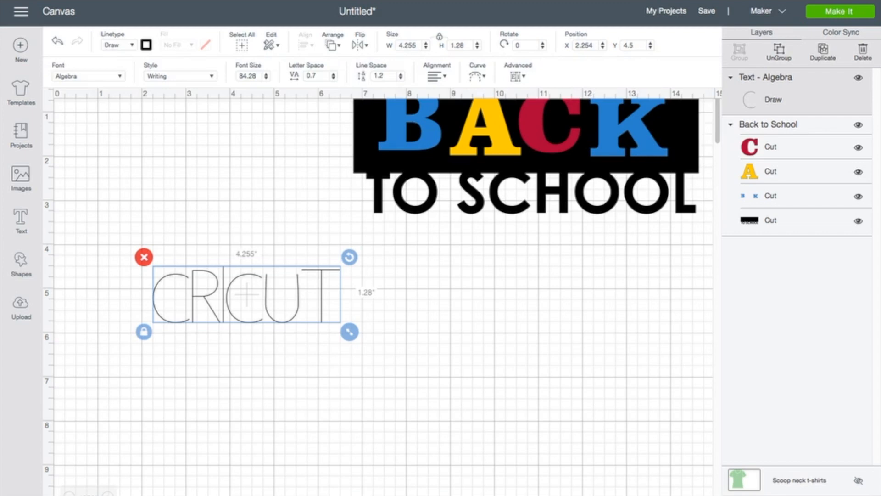
Step: Check the alignment options for the Cricut text and curve it with a diameter of about -5.53
{"action": "left_click", "coordinate": [437, 77]}
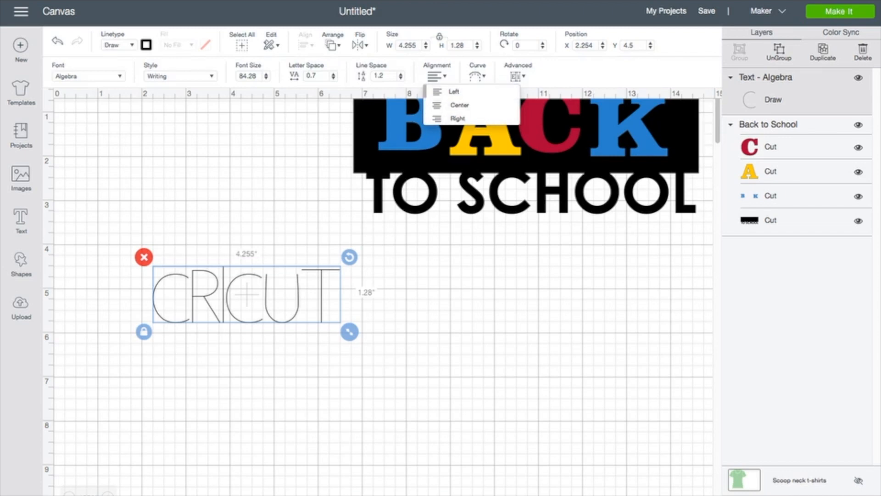
{"action": "key", "text": "Escape"}
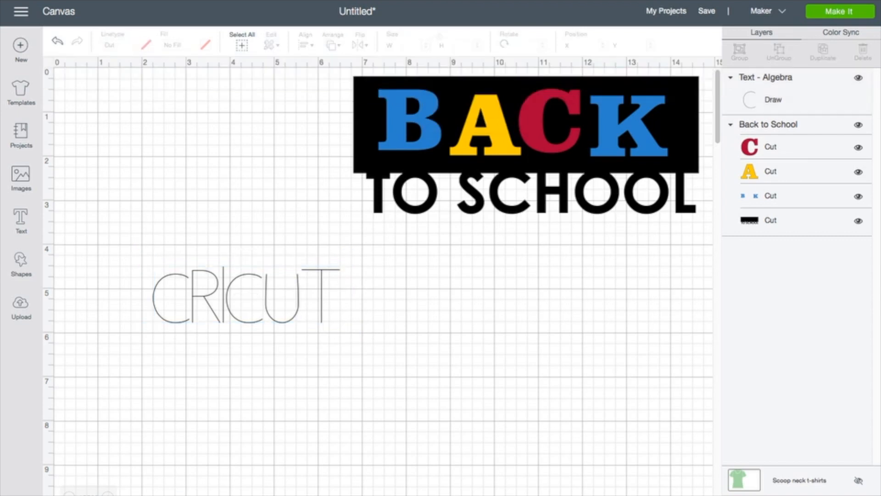
{"action": "left_click", "coordinate": [247, 296]}
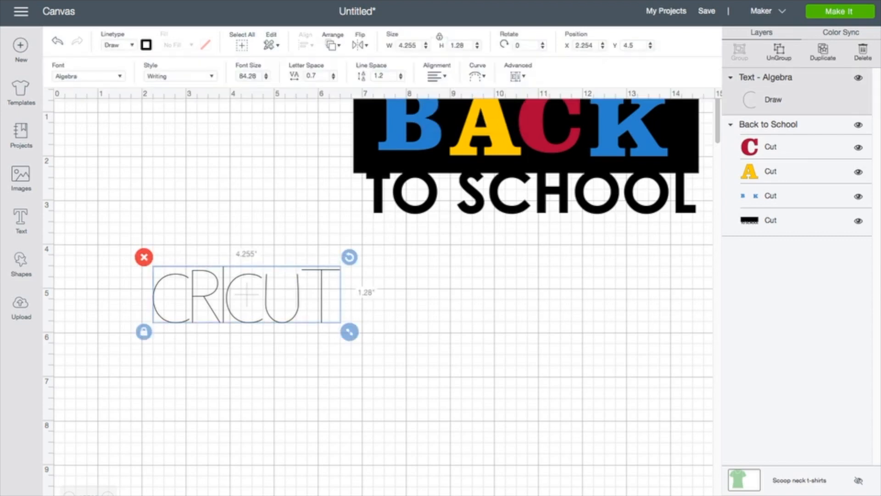
{"action": "left_click", "coordinate": [478, 77]}
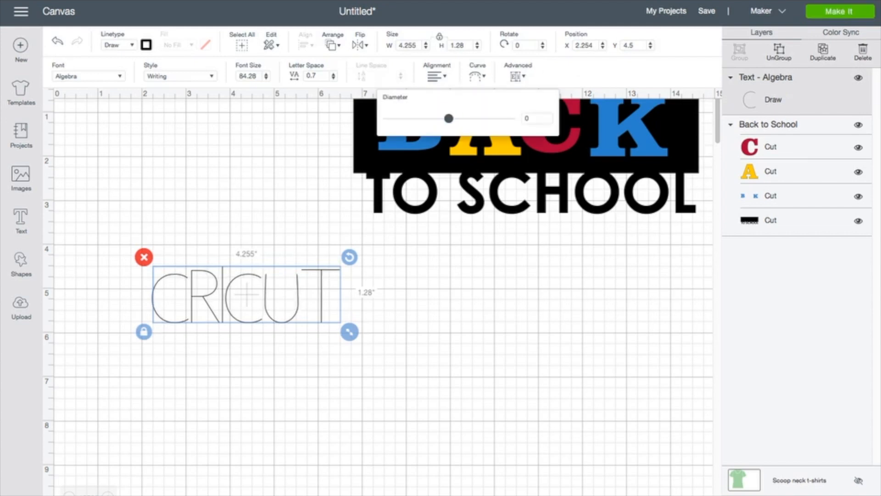
{"action": "left_click_drag", "start_coordinate": [449, 118], "coordinate": [408, 118]}
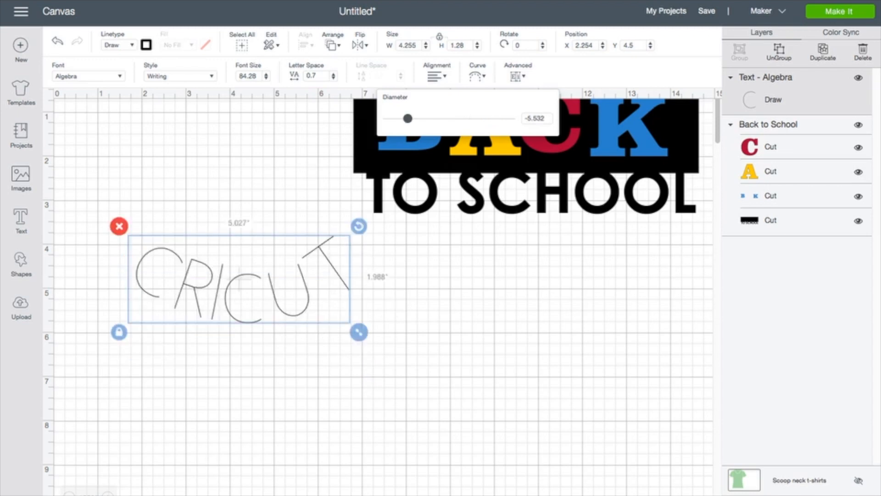
{"action": "left_click", "coordinate": [459, 321]}
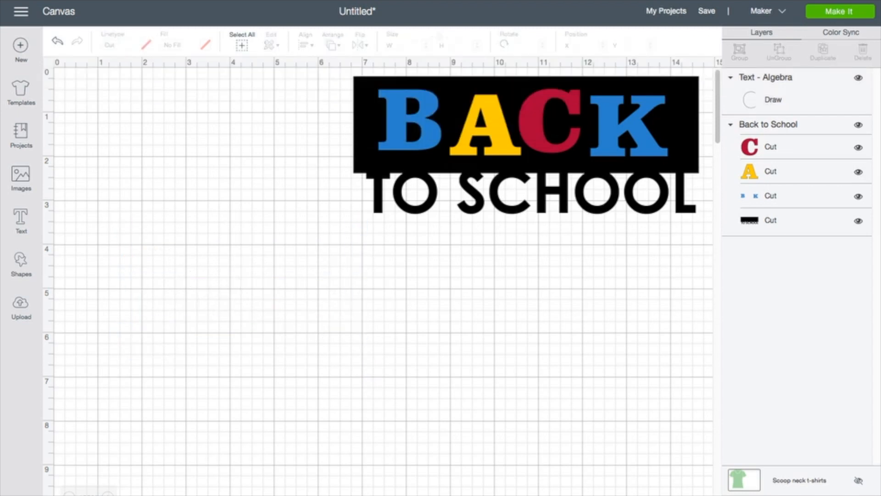
{"action": "left_click", "coordinate": [243, 279]}
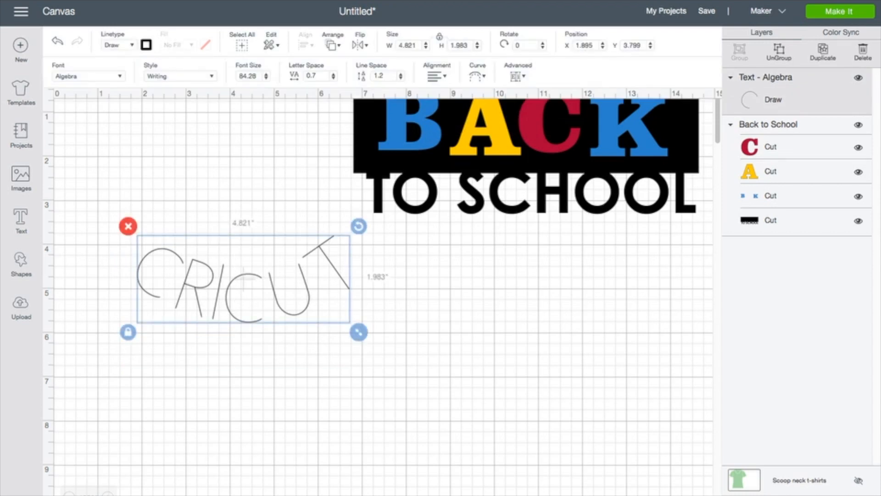
Step: Ungroup the curved Cricut text to letters and move the second C below the word
{"action": "left_click", "coordinate": [519, 77]}
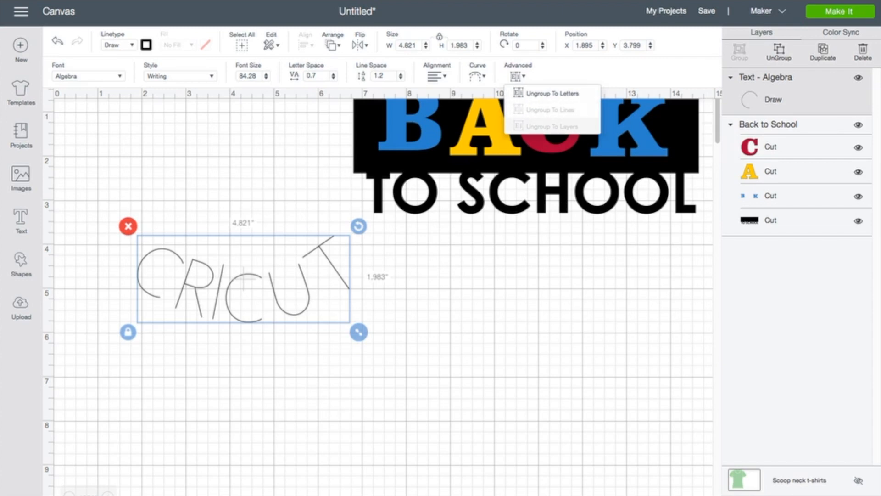
{"action": "left_click", "coordinate": [552, 93]}
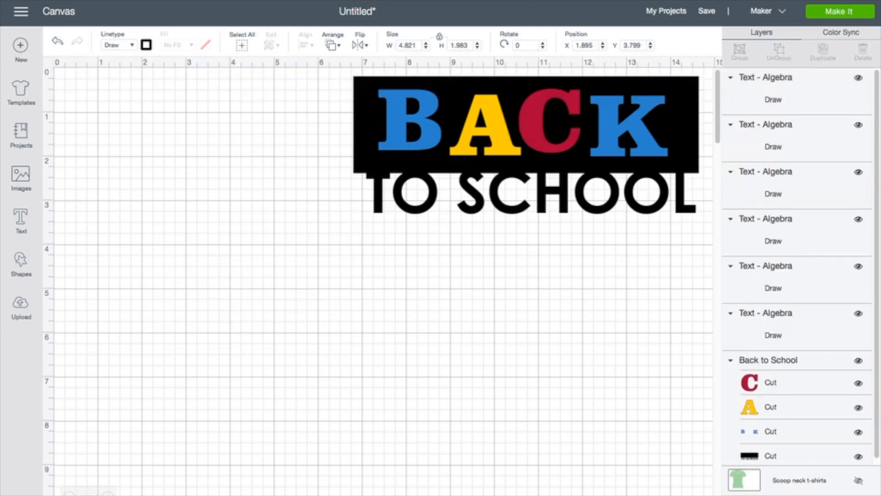
{"action": "left_click_drag", "start_coordinate": [244, 296], "coordinate": [232, 390]}
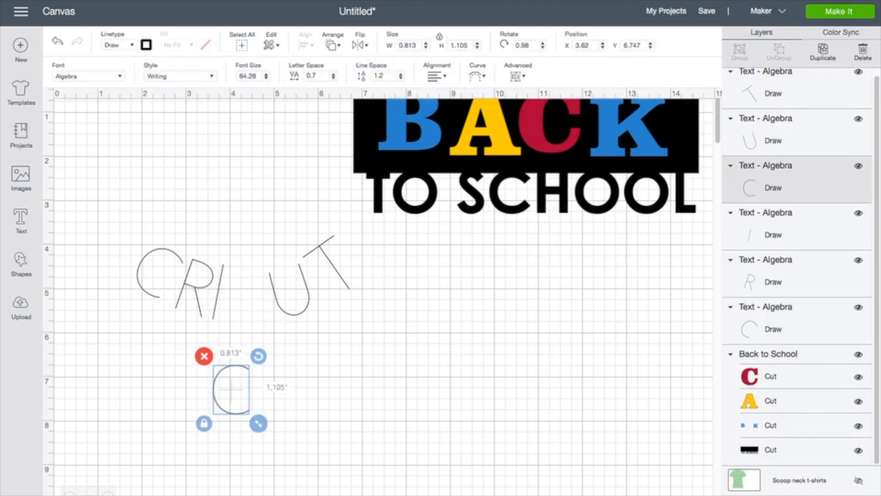
Step: Apply the Alexis Mattox - Emma Rae font to the second C and place it between I and U at about 1.43 by 1.86 inches
{"action": "left_click", "coordinate": [88, 76]}
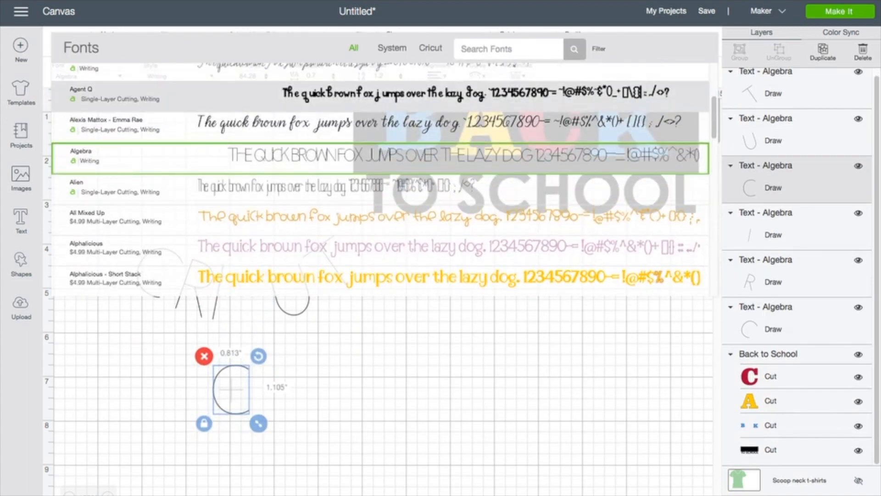
{"action": "left_click", "coordinate": [436, 123]}
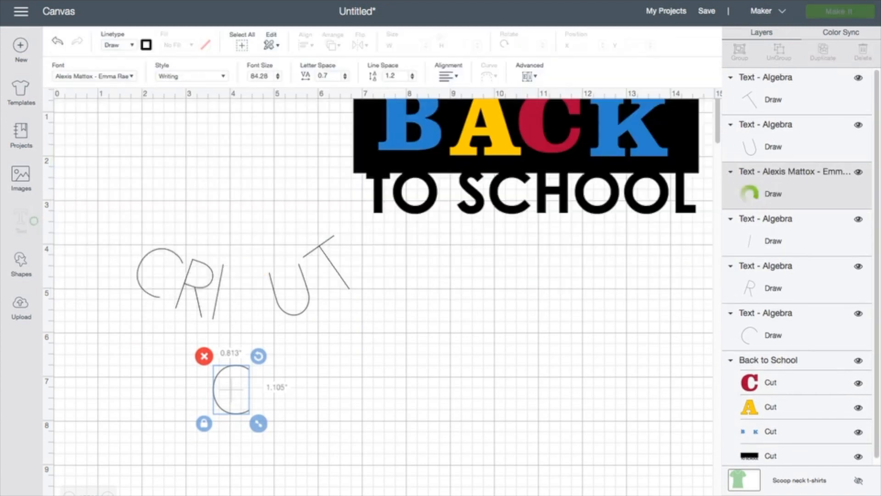
{"action": "left_click_drag", "start_coordinate": [221, 375], "coordinate": [311, 327]}
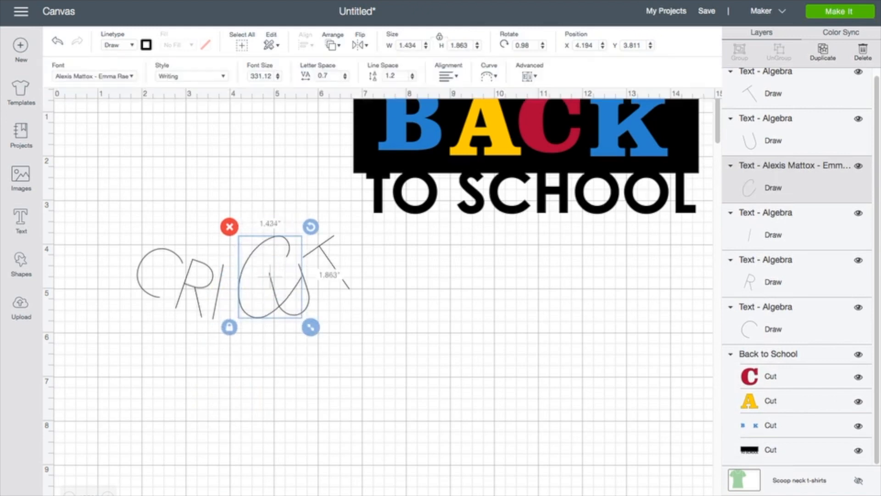
{"action": "left_click_drag", "start_coordinate": [270, 277], "coordinate": [255, 289]}
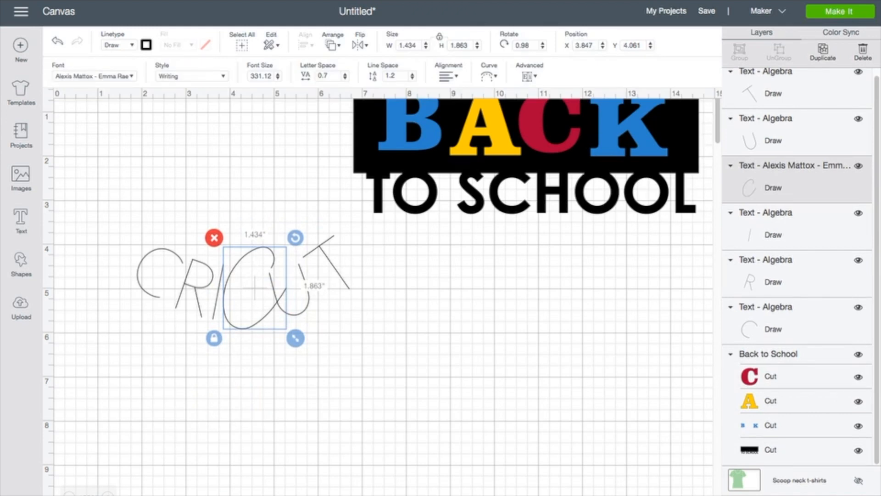
Step: Undo the changes to the second C and the ungrouping, back to the single curved Cricut text
{"action": "key", "text": "ctrl+z"}
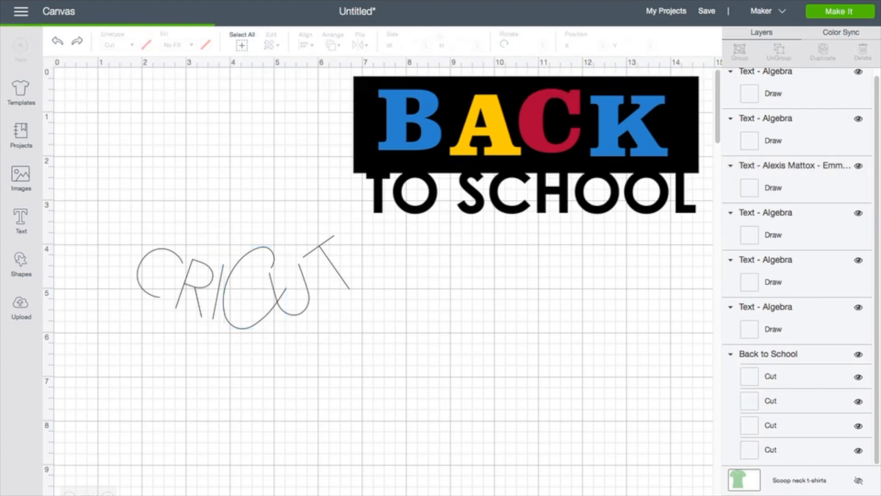
{"action": "key", "text": "ctrl+z"}
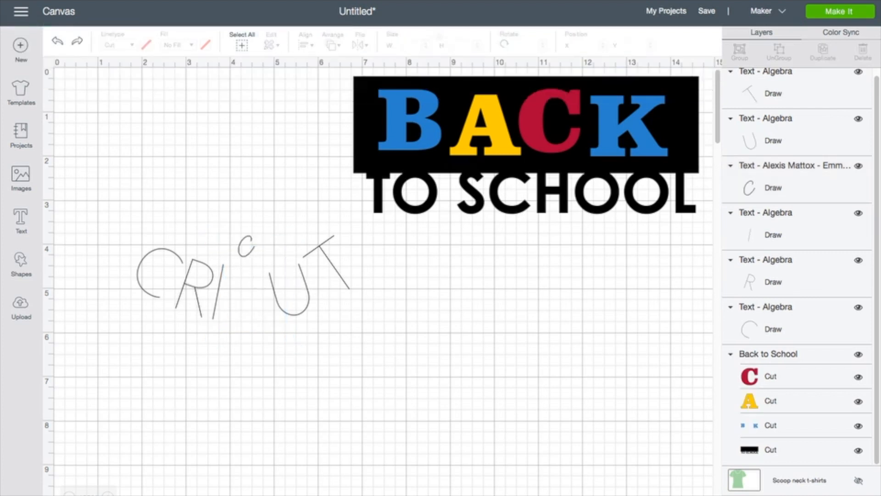
{"action": "key", "text": "ctrl+z"}
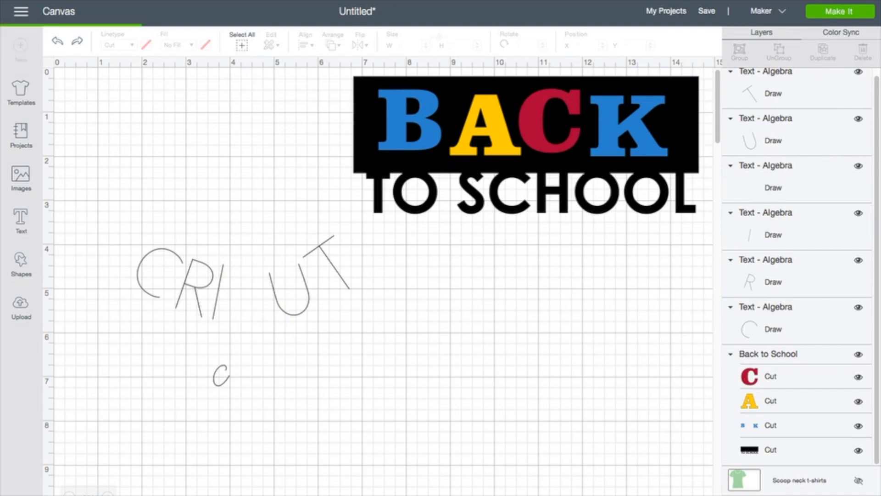
{"action": "key", "text": "ctrl+z"}
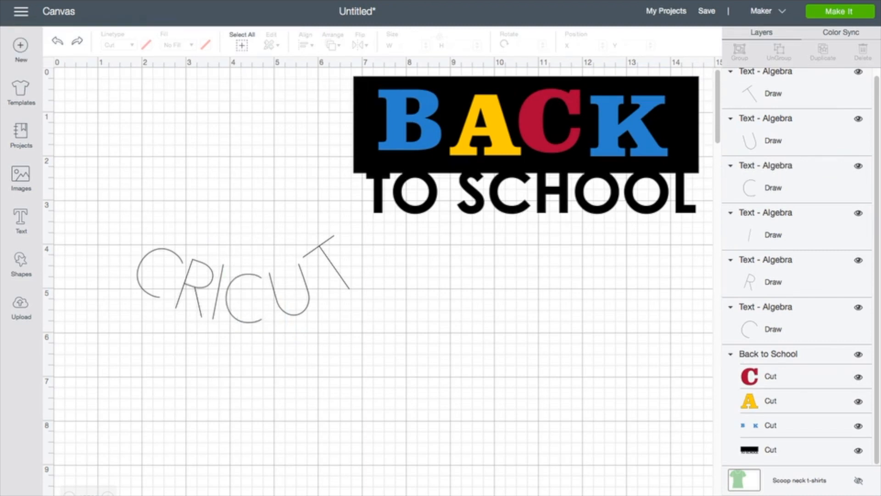
{"action": "key", "text": "ctrl+z"}
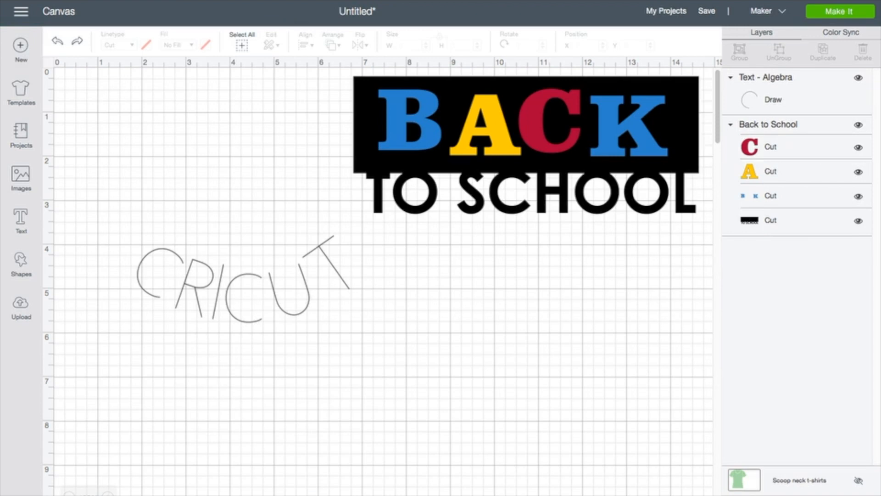
{"action": "key", "text": "ctrl+z"}
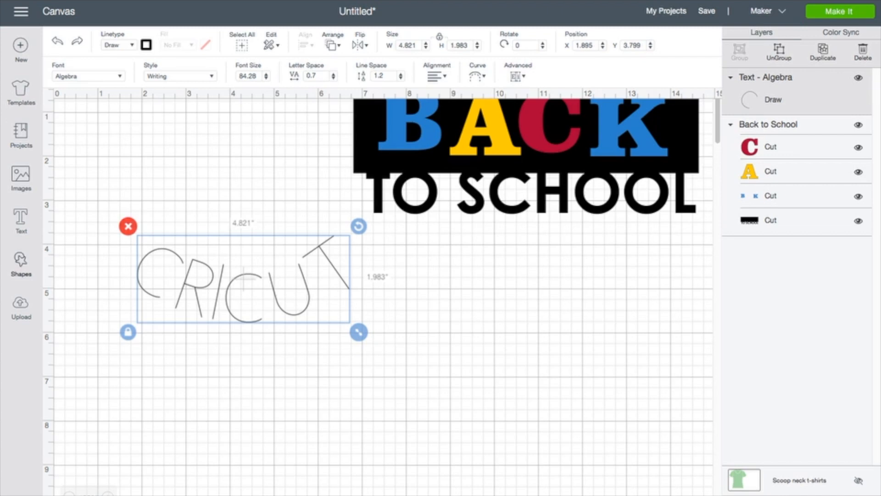
Step: Add a square shape, color it light pink, and move it over the Cricut text
{"action": "left_click", "coordinate": [21, 263]}
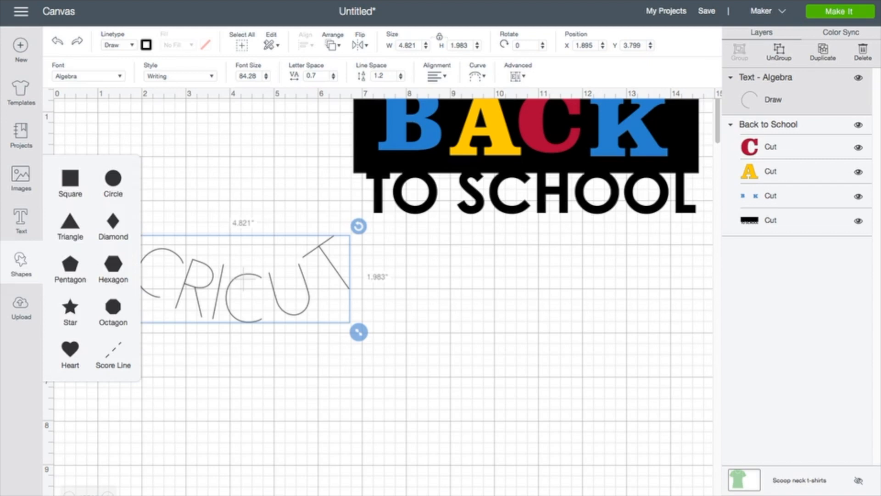
{"action": "left_click", "coordinate": [70, 179]}
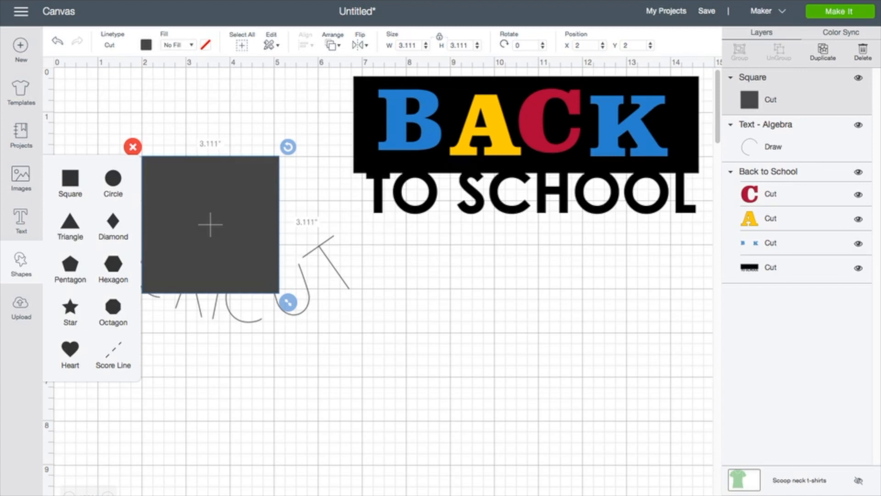
{"action": "left_click", "coordinate": [146, 44]}
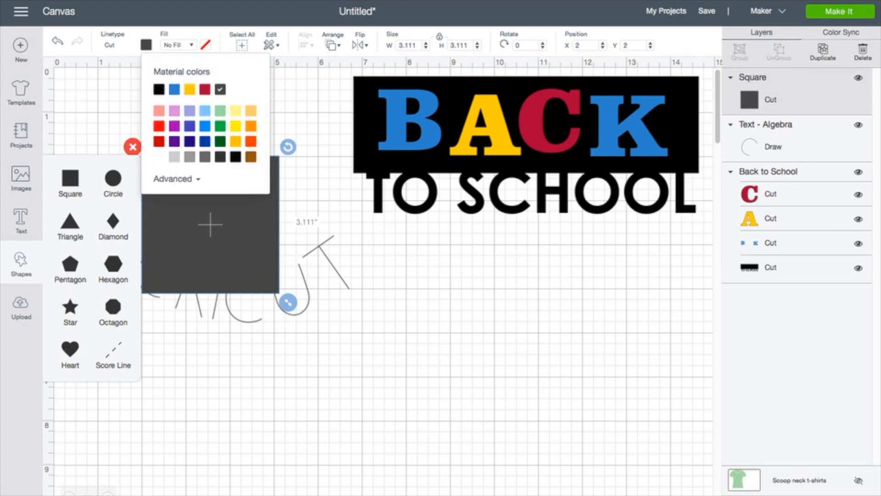
{"action": "left_click", "coordinate": [158, 111]}
{"action": "left_click_drag", "start_coordinate": [210, 224], "coordinate": [231, 293]}
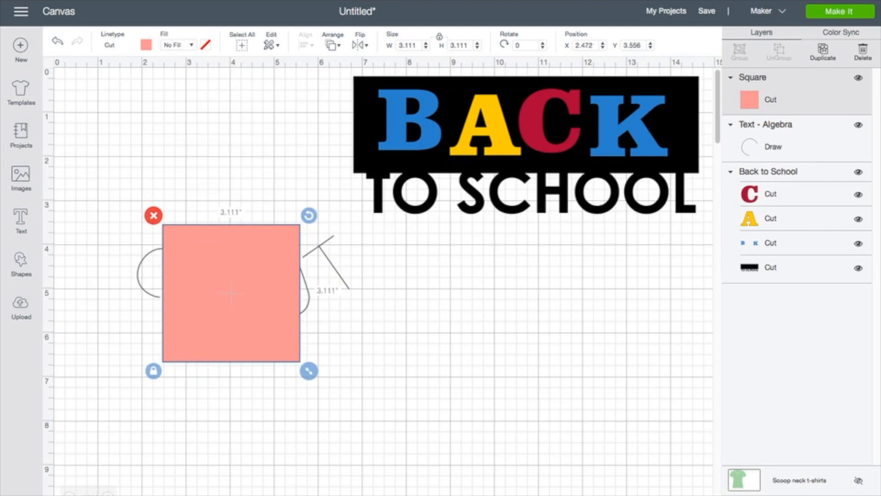
Step: Move the pink square backward behind the Cricut text and enlarge it to about 4.83 inches, centered on the word
{"action": "left_click", "coordinate": [331, 44]}
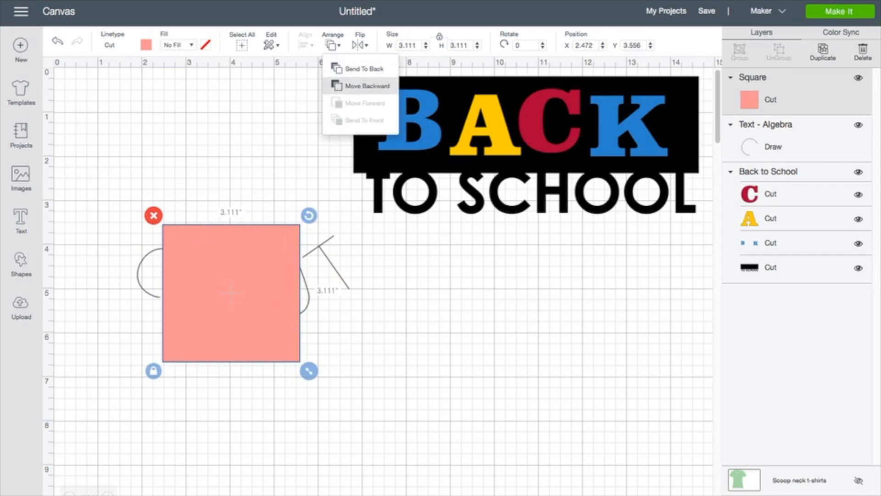
{"action": "left_click", "coordinate": [361, 84]}
{"action": "left_click_drag", "start_coordinate": [308, 371], "coordinate": [385, 447]}
{"action": "left_click_drag", "start_coordinate": [292, 355], "coordinate": [245, 293]}
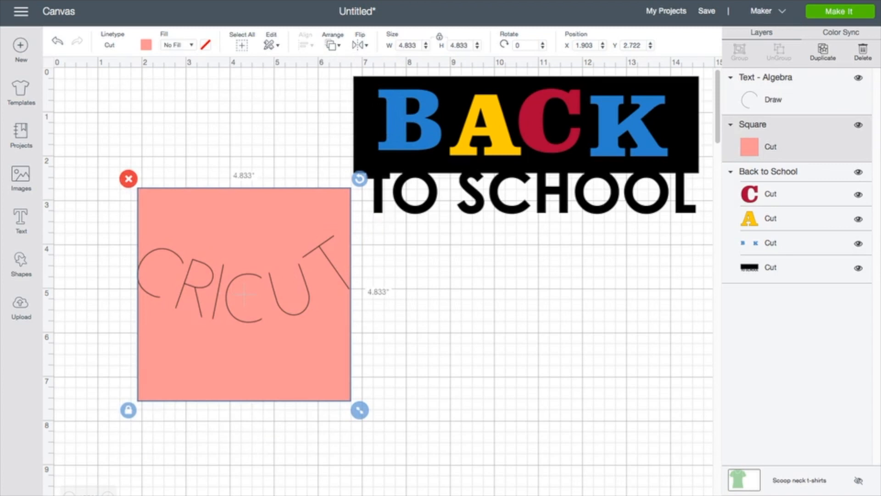
Step: Delete the pink square from the canvas
{"action": "left_click", "coordinate": [129, 179]}
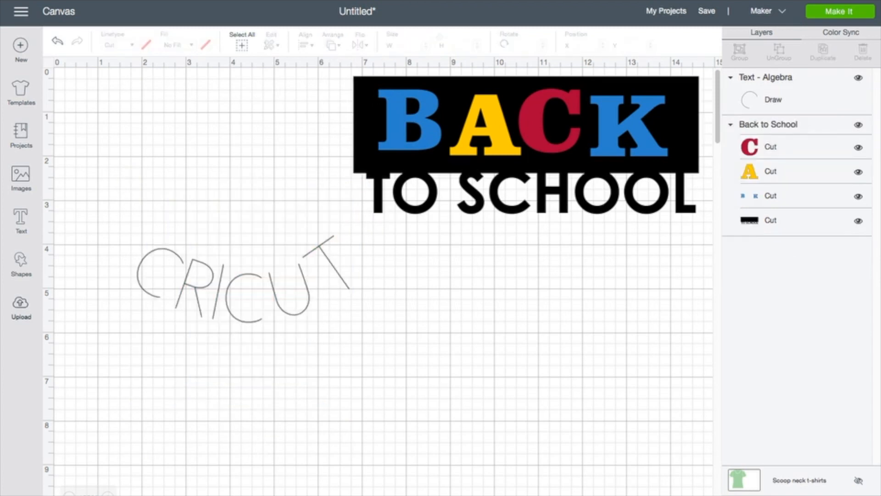
Step: Insert the uploaded Mario and Luigi image, reposition it on the canvas, and delete it
{"action": "left_click", "coordinate": [21, 307]}
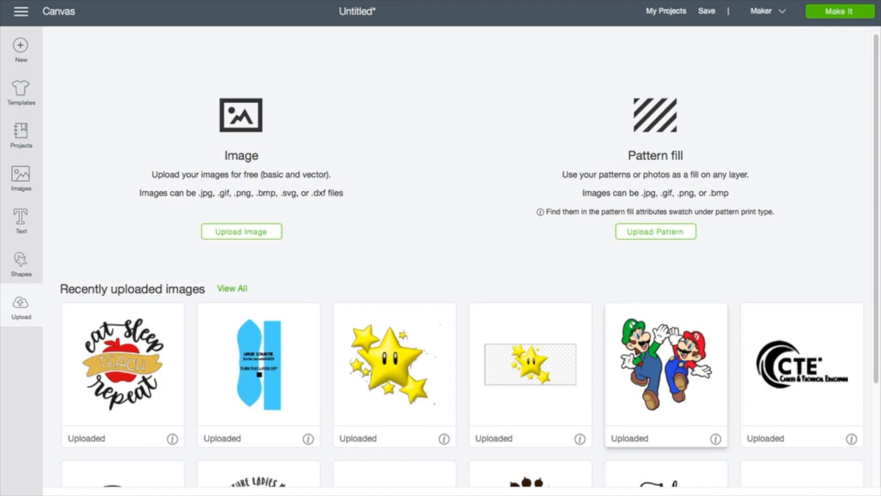
{"action": "left_click", "coordinate": [667, 375]}
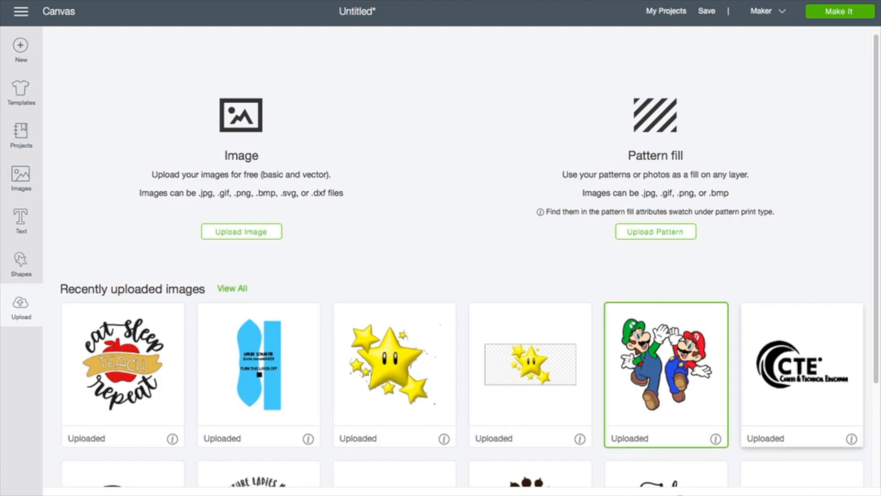
{"action": "left_click", "coordinate": [826, 494]}
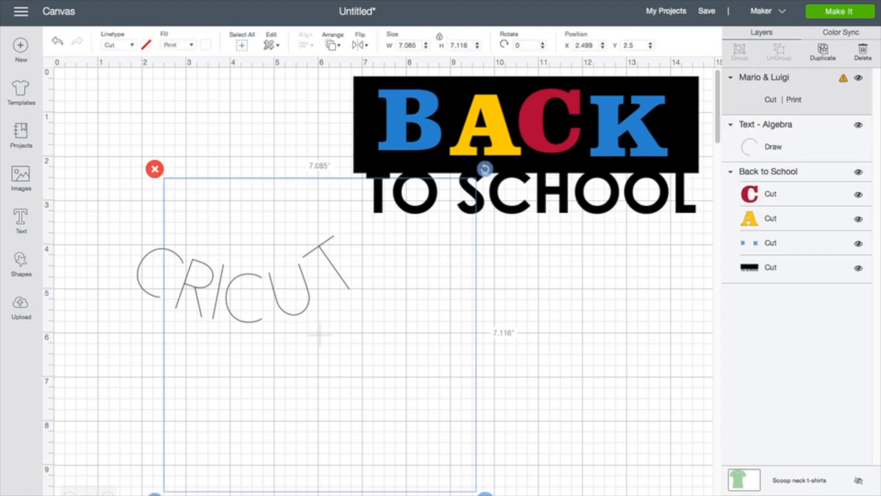
{"action": "left_click_drag", "start_coordinate": [321, 333], "coordinate": [377, 317]}
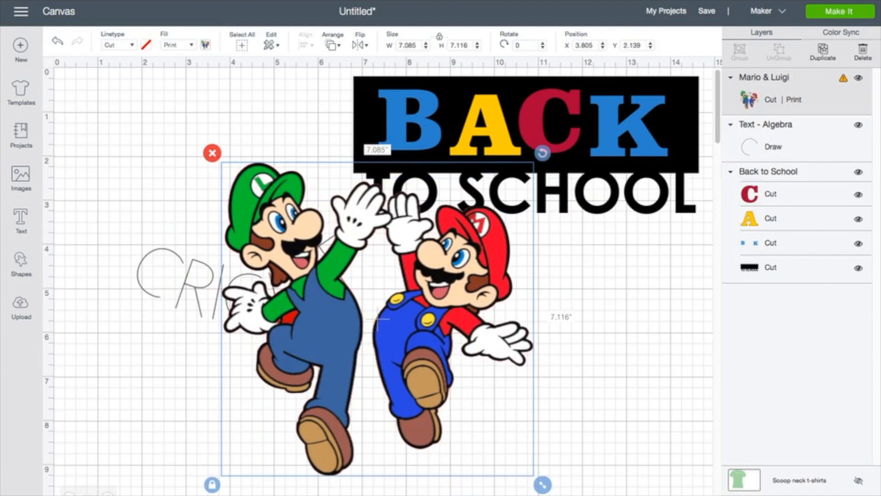
{"action": "left_click", "coordinate": [212, 153]}
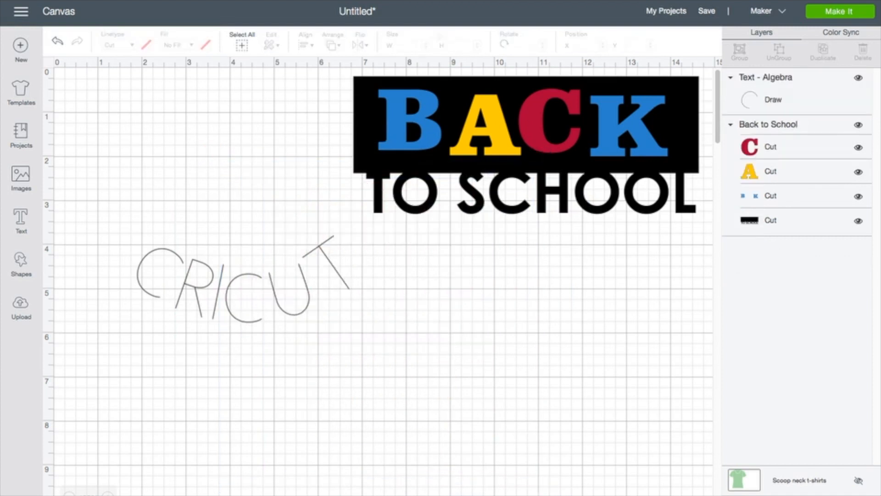
Step: Switch the curved Cricut text's linetype to Cut, and return it to Draw
{"action": "left_click", "coordinate": [244, 277]}
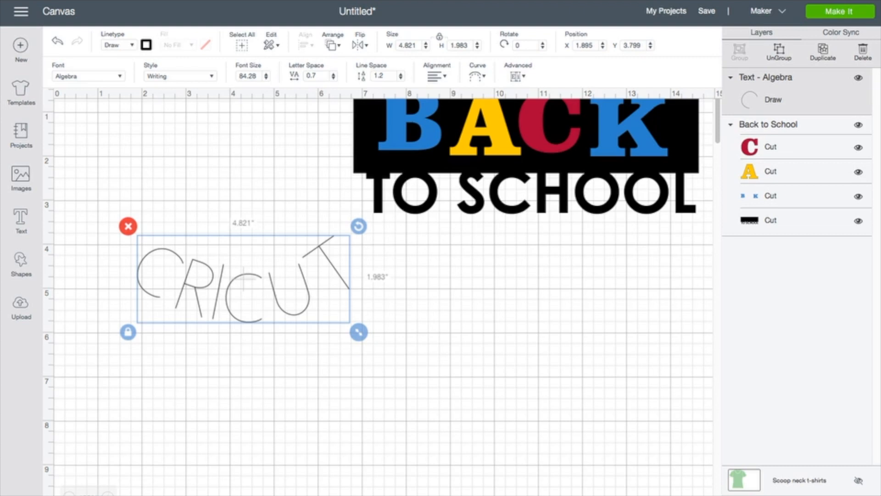
{"action": "left_click", "coordinate": [118, 44]}
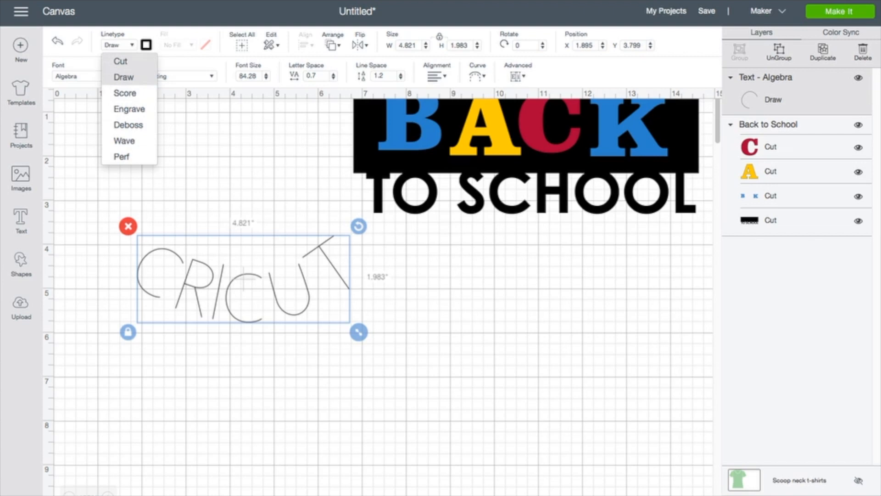
{"action": "left_click", "coordinate": [121, 62]}
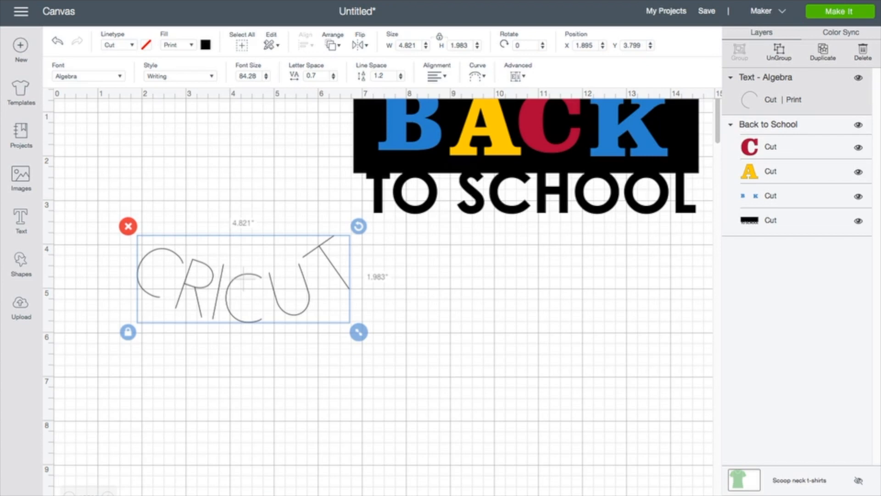
{"action": "left_click", "coordinate": [118, 45]}
{"action": "left_click", "coordinate": [122, 78]}
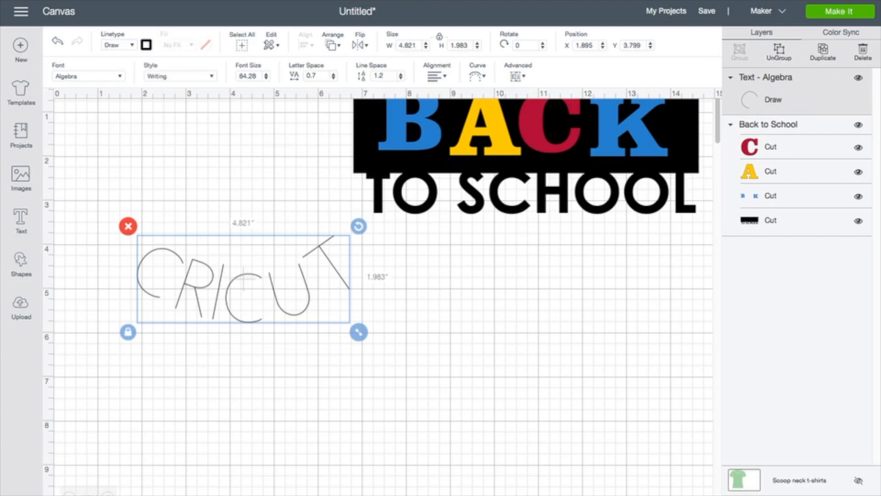
Step: Set the Cricut text's pen color to Green from the Fine Point (0.4mm) colors and deselect the text
{"action": "left_click", "coordinate": [146, 44]}
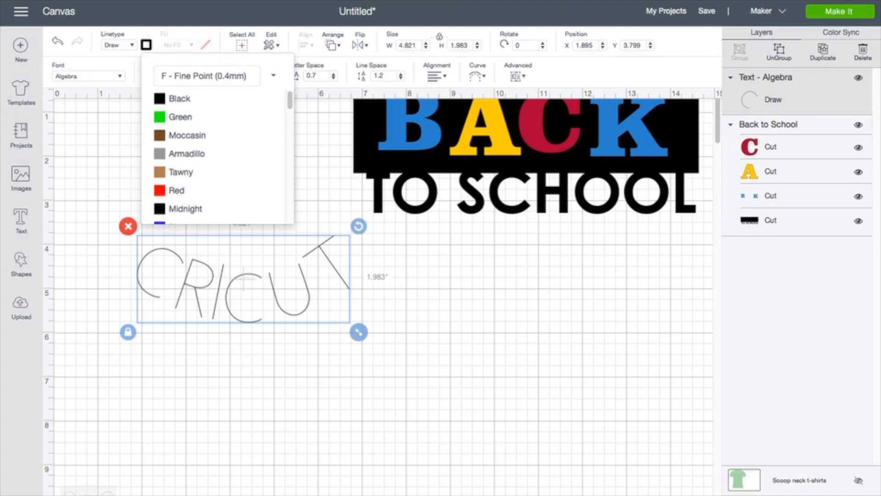
{"action": "left_click", "coordinate": [180, 117]}
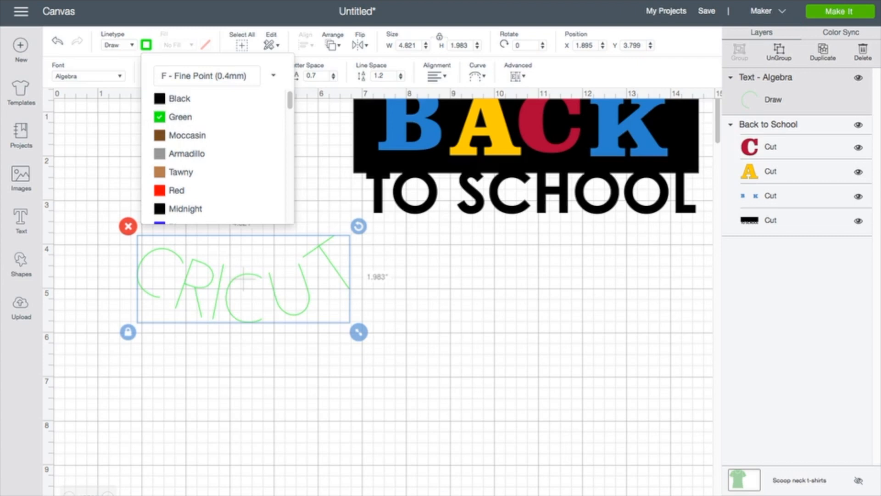
{"action": "key", "text": "Escape"}
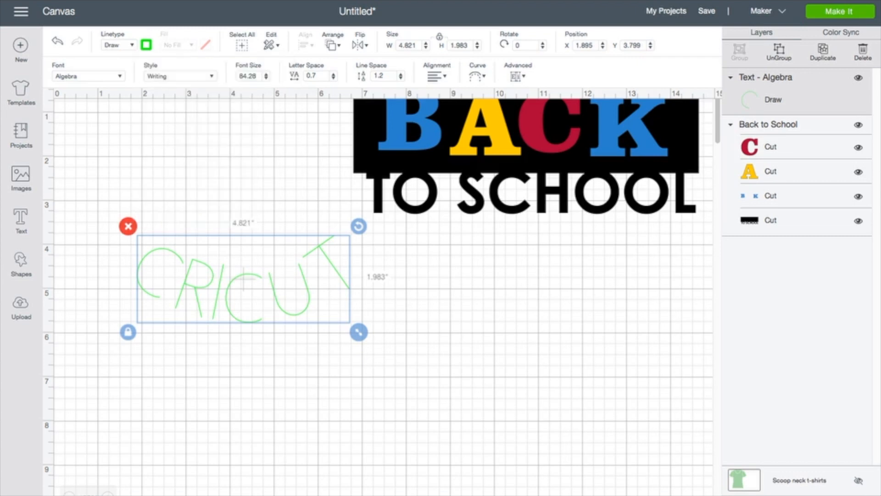
{"action": "key", "text": "Escape"}
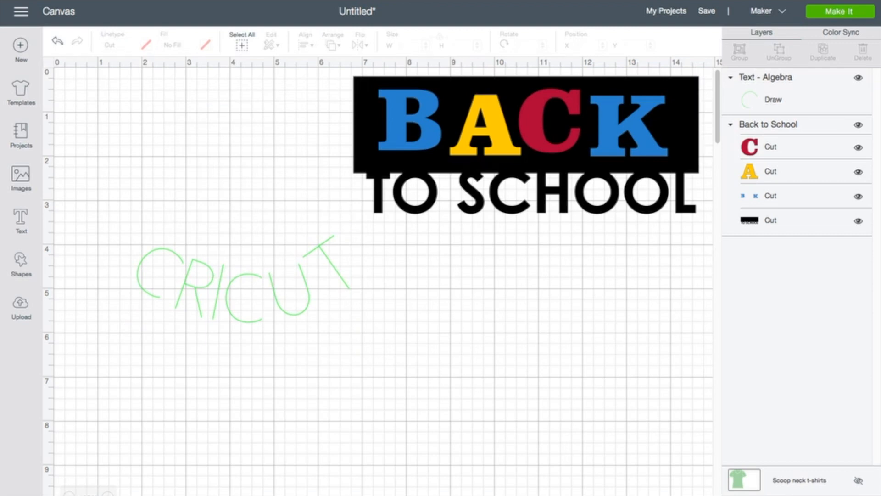
Step: Delete the green Cricut text from the canvas
{"action": "left_click", "coordinate": [526, 145]}
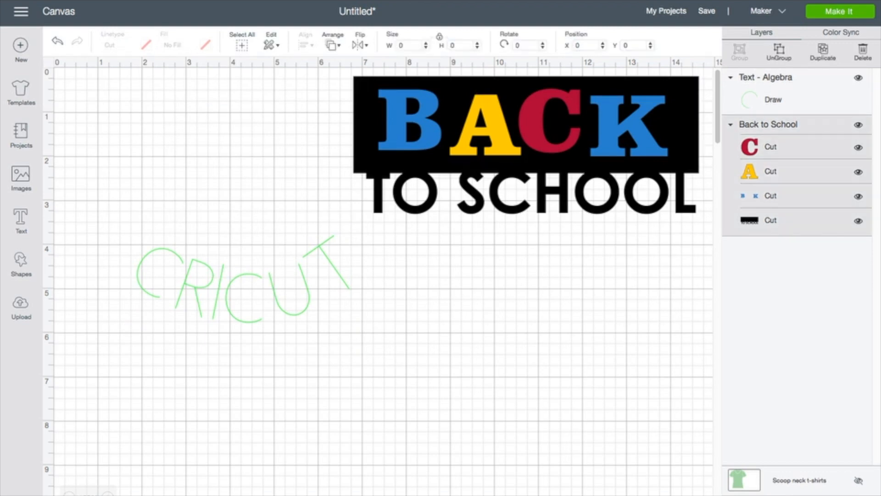
{"action": "left_click", "coordinate": [244, 279]}
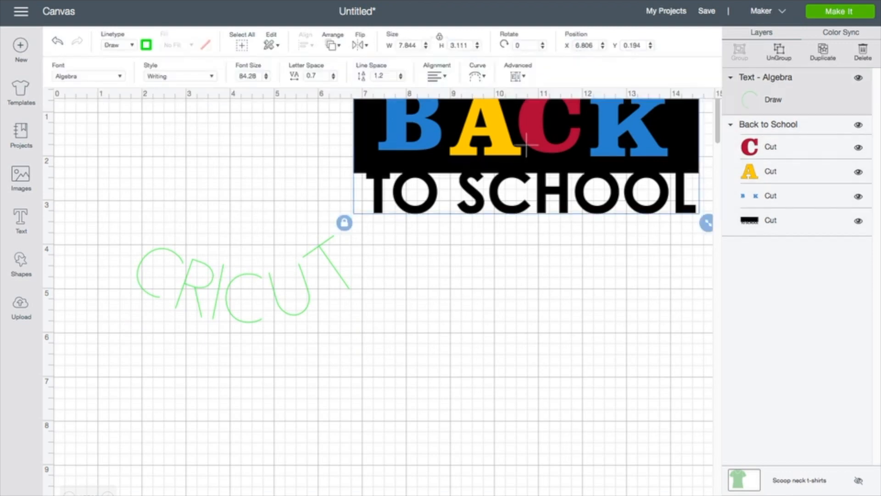
{"action": "key", "text": "Delete"}
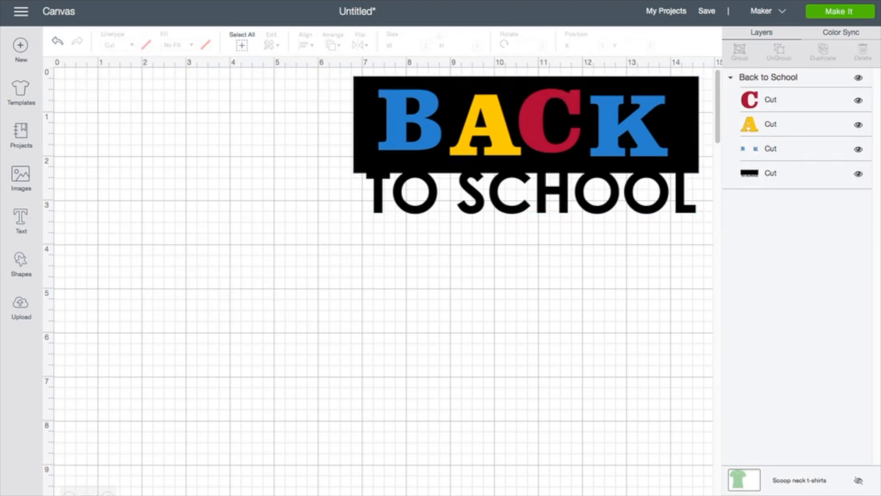
Step: Move the Back to School design toward the middle of the canvas, at about X 4.17, Y 1.99
{"action": "left_click_drag", "start_coordinate": [526, 144], "coordinate": [378, 226]}
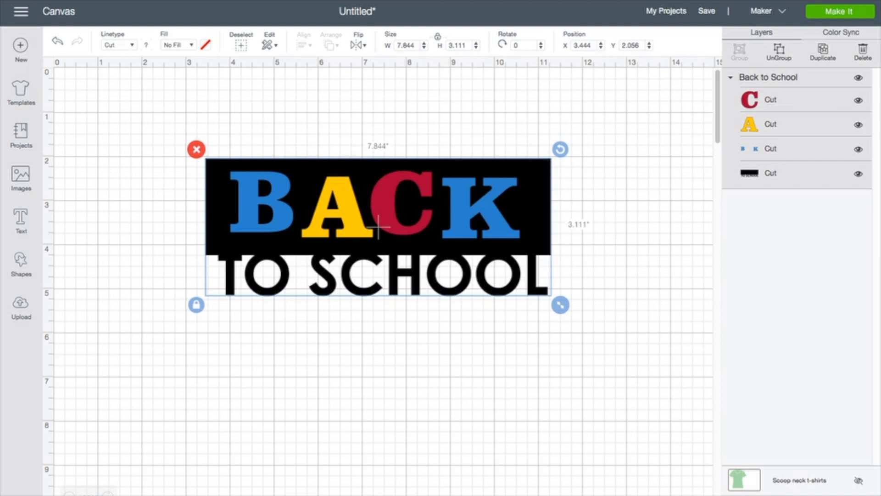
{"action": "mouse_move", "coordinate": [378, 225]}
{"action": "left_mouse_down"}
{"action": "mouse_move", "coordinate": [478, 375]}
{"action": "mouse_move", "coordinate": [418, 183]}
{"action": "mouse_move", "coordinate": [345, 299]}
{"action": "mouse_move", "coordinate": [381, 209]}
{"action": "left_mouse_up"}
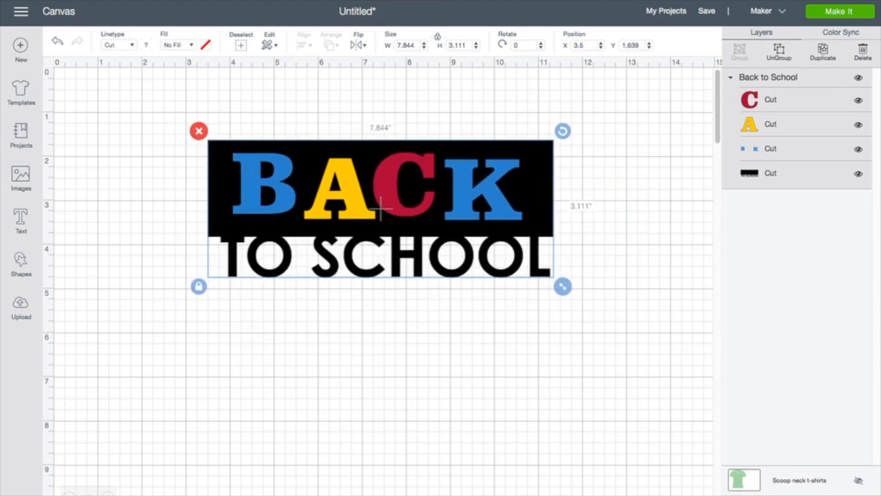
{"action": "left_click_drag", "start_coordinate": [381, 209], "coordinate": [410, 224]}
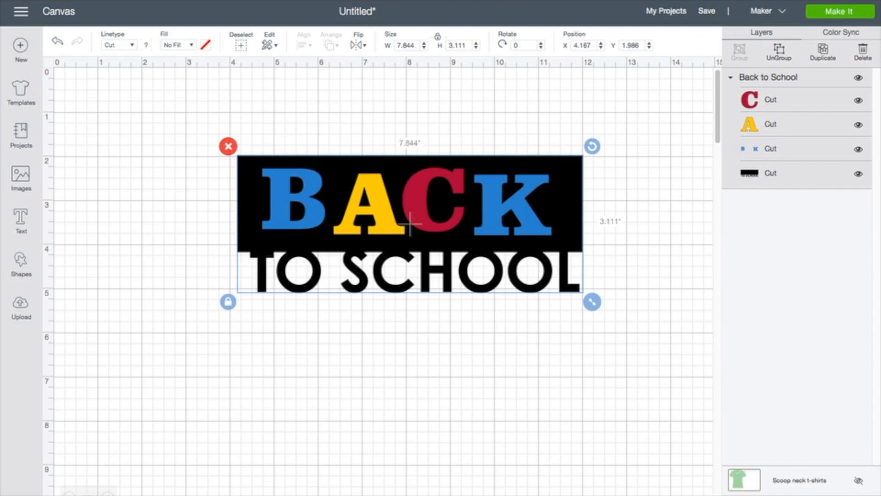
Step: Try ungrouping the Back to School design to pull its black background away from the letters, and undo these changes
{"action": "key", "text": "ctrl+shift+g"}
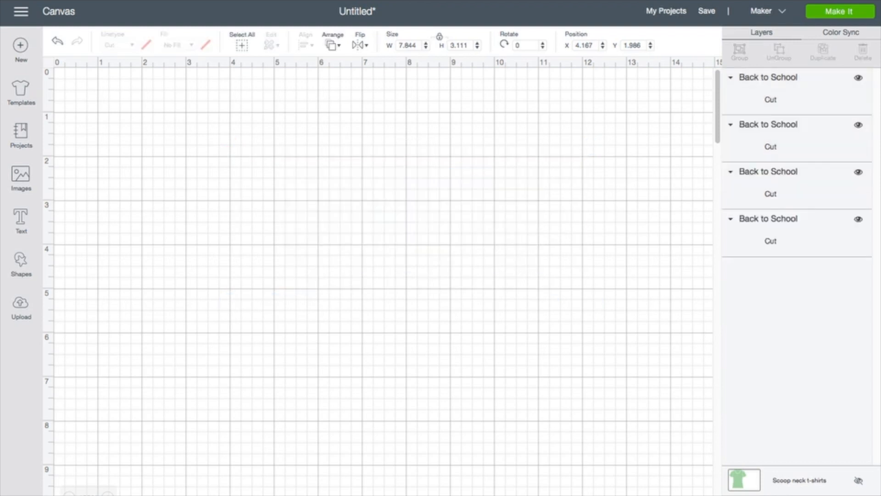
{"action": "left_click_drag", "start_coordinate": [409, 222], "coordinate": [358, 317]}
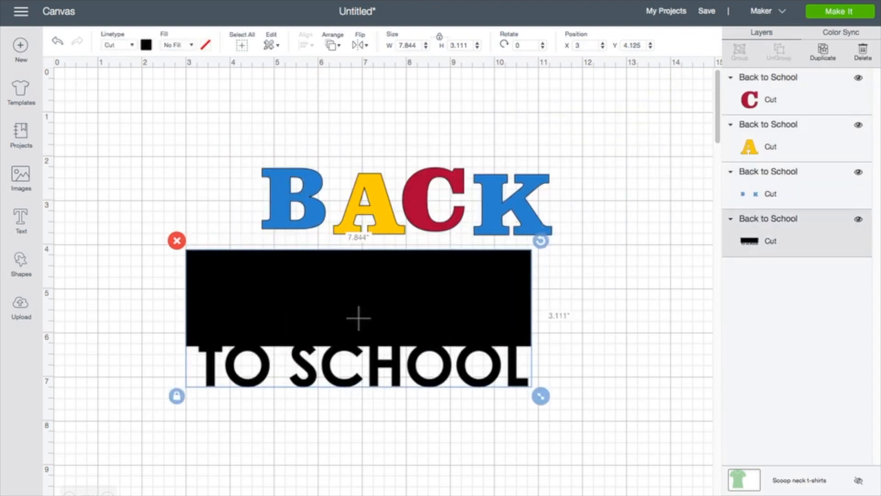
{"action": "mouse_move", "coordinate": [433, 200]}
{"action": "left_mouse_down"}
{"action": "mouse_move", "coordinate": [444, 101]}
{"action": "mouse_move", "coordinate": [415, 204]}
{"action": "mouse_move", "coordinate": [441, 196]}
{"action": "mouse_move", "coordinate": [427, 200]}
{"action": "left_mouse_up"}
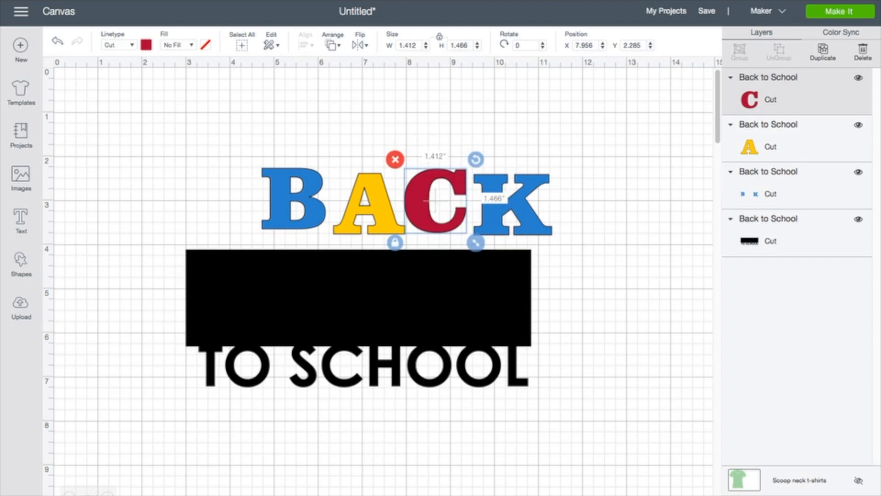
{"action": "key", "text": "Escape"}
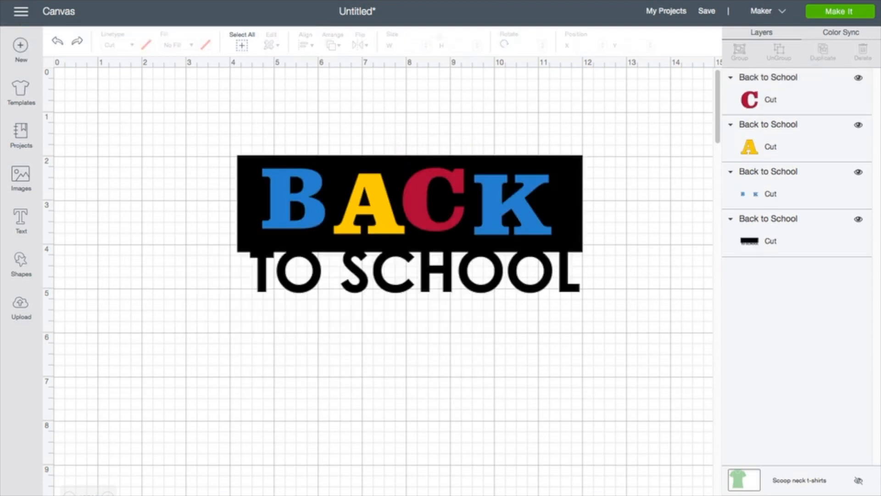
{"action": "key", "text": "ctrl+z"}
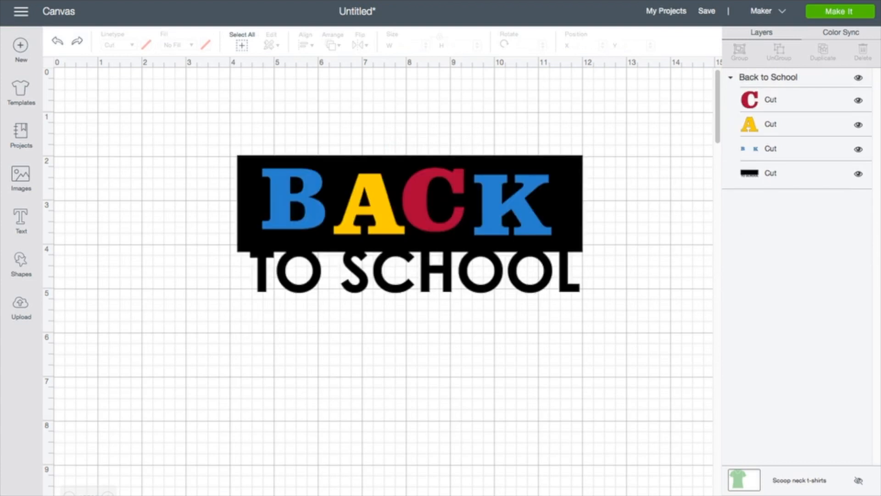
Step: Resize the Back to School design to about 7.69 inches wide and position it at about X 2.63, Y 1.03
{"action": "left_click", "coordinate": [410, 223]}
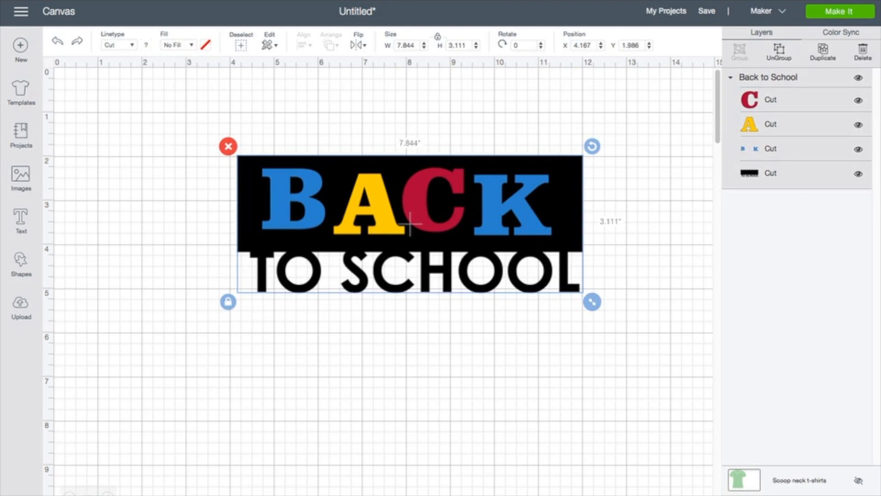
{"action": "left_click_drag", "start_coordinate": [409, 223], "coordinate": [300, 187]}
{"action": "left_click_drag", "start_coordinate": [482, 265], "coordinate": [542, 289]}
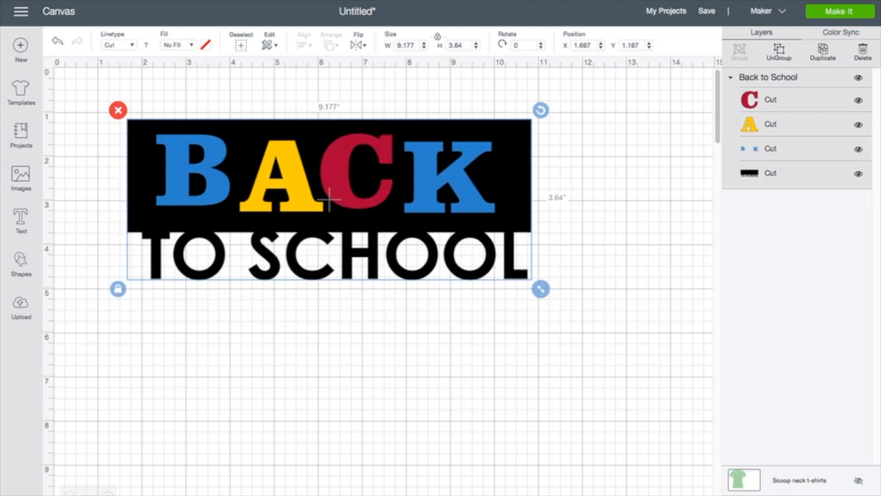
{"action": "left_click_drag", "start_coordinate": [541, 289], "coordinate": [475, 263]}
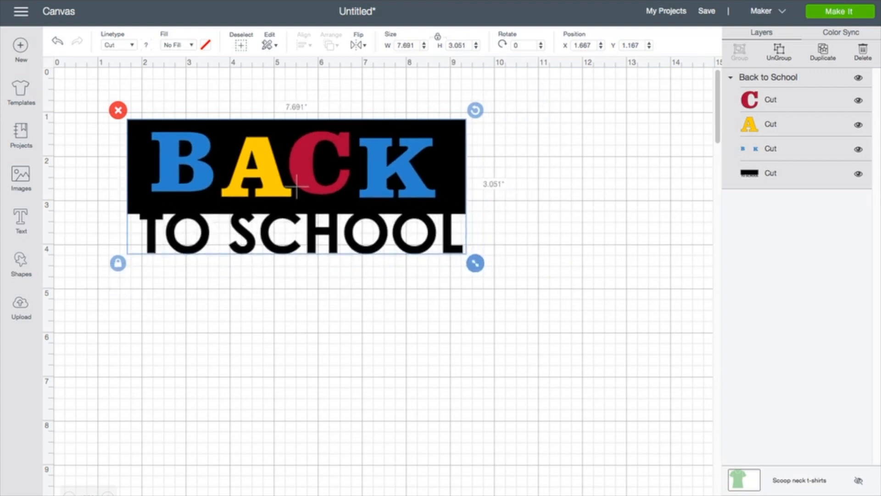
{"action": "left_click_drag", "start_coordinate": [296, 185], "coordinate": [338, 180]}
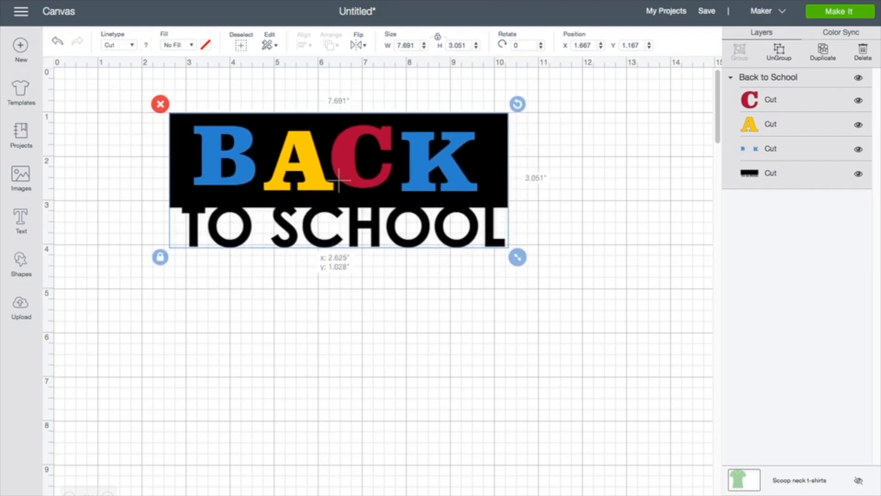
{"action": "left_click_drag", "start_coordinate": [338, 180], "coordinate": [338, 180]}
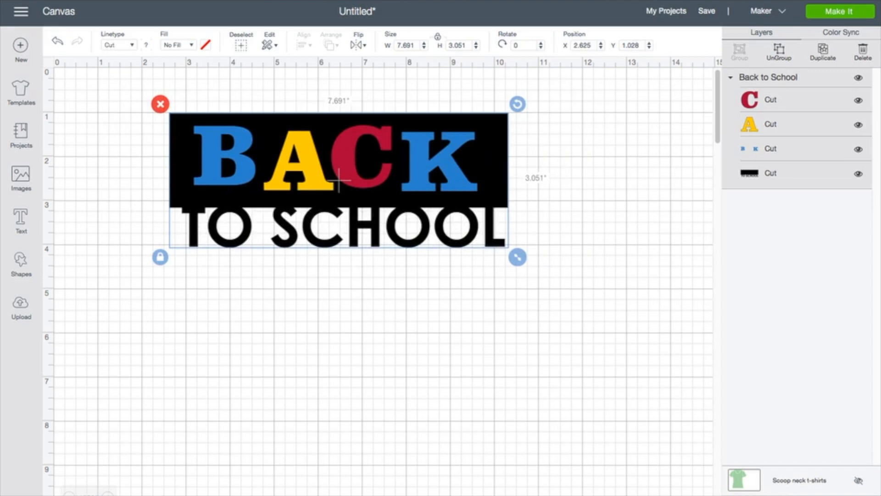
Step: Ungroup the Back to School design and move its black background layer below the BACK letters
{"action": "left_click", "coordinate": [779, 51]}
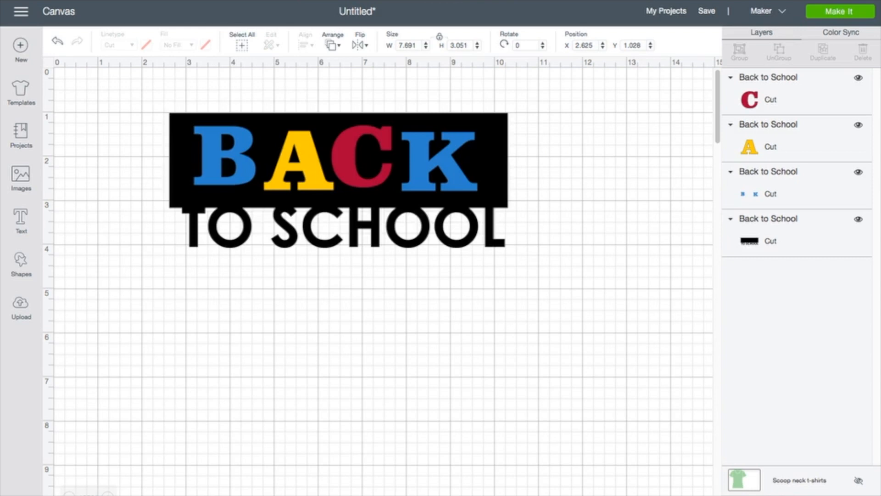
{"action": "left_click_drag", "start_coordinate": [339, 180], "coordinate": [320, 321]}
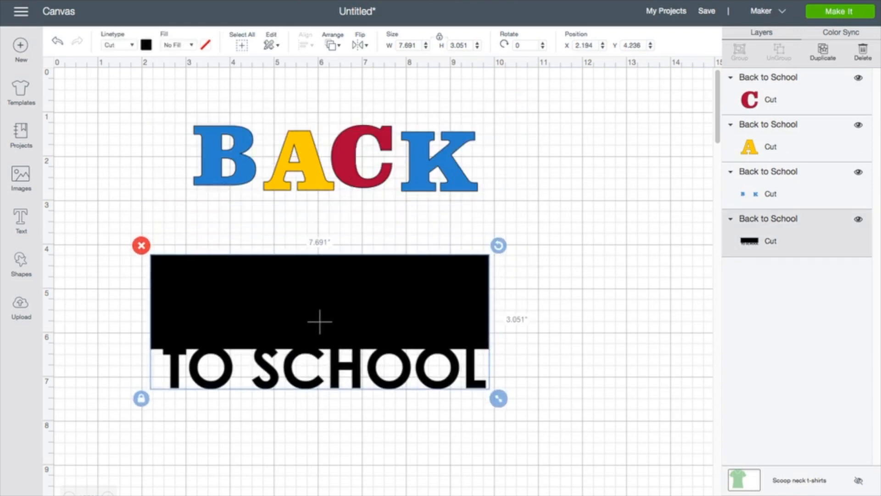
Step: Move the blue B and K layer up to about Y 0.34 and recolor it purple
{"action": "left_click", "coordinate": [337, 159]}
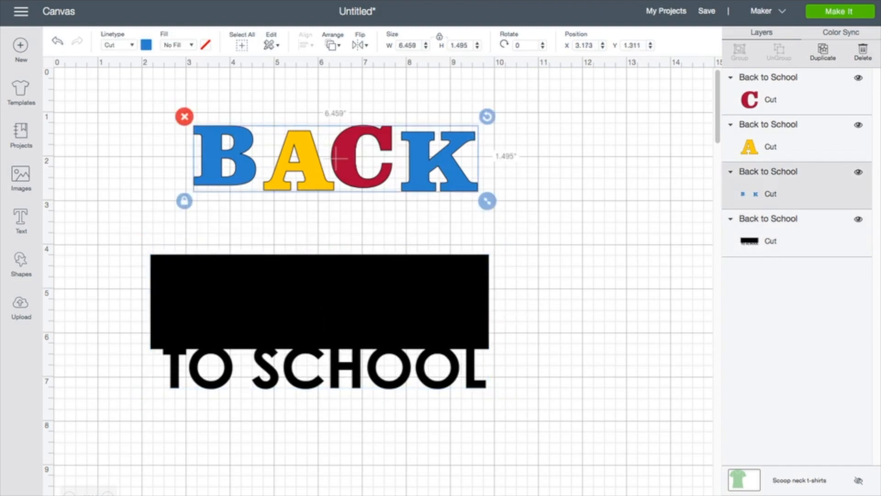
{"action": "left_click_drag", "start_coordinate": [338, 158], "coordinate": [341, 115]}
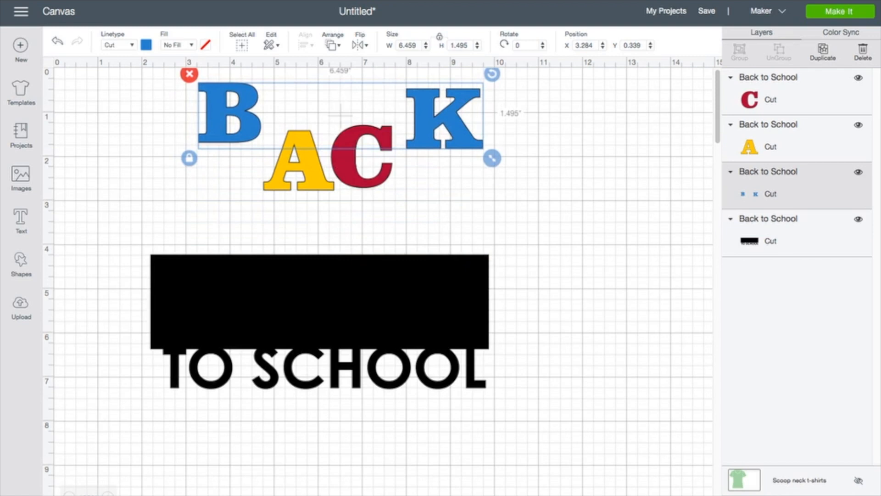
{"action": "left_click", "coordinate": [146, 45]}
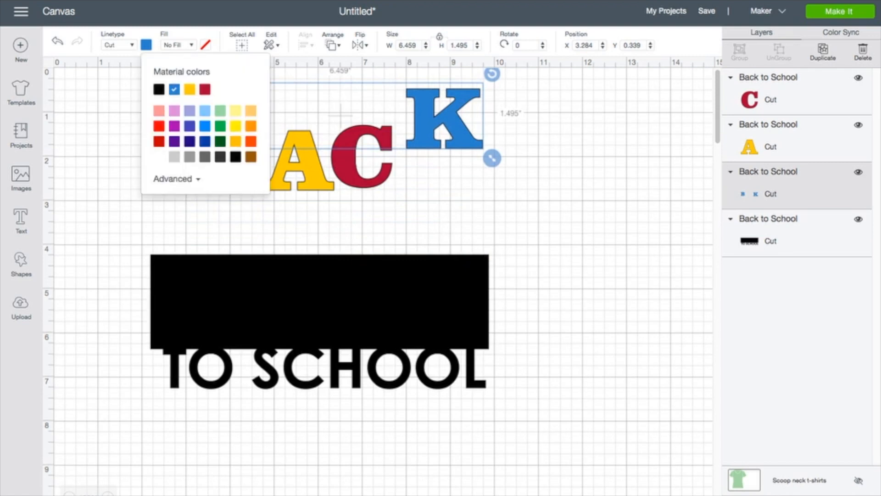
{"action": "left_click", "coordinate": [175, 126]}
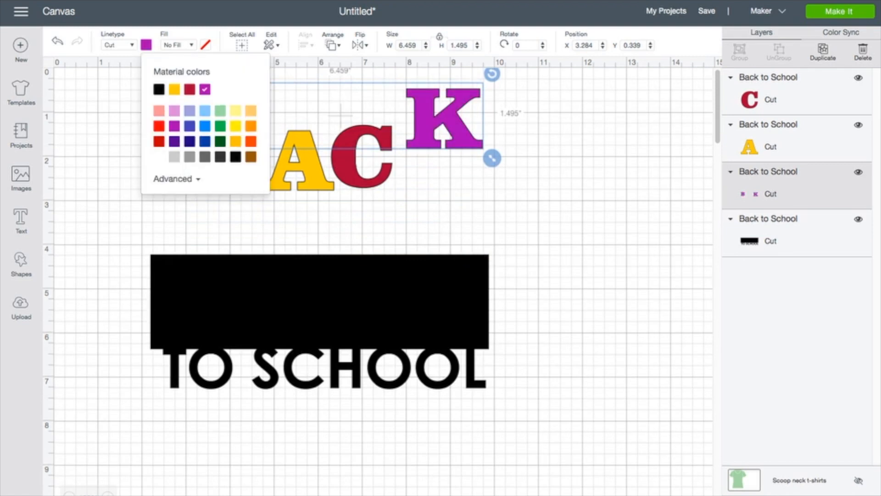
Step: Move the yellow A and the red C up between the purple B and K
{"action": "left_click", "coordinate": [330, 222]}
{"action": "left_click_drag", "start_coordinate": [298, 169], "coordinate": [292, 142]}
{"action": "left_click_drag", "start_coordinate": [363, 156], "coordinate": [354, 113]}
Step: Group the BACK letter layers and place the group over the black rectangle above TO SCHOOL
{"action": "left_click_drag", "start_coordinate": [182, 169], "coordinate": [482, 75]}
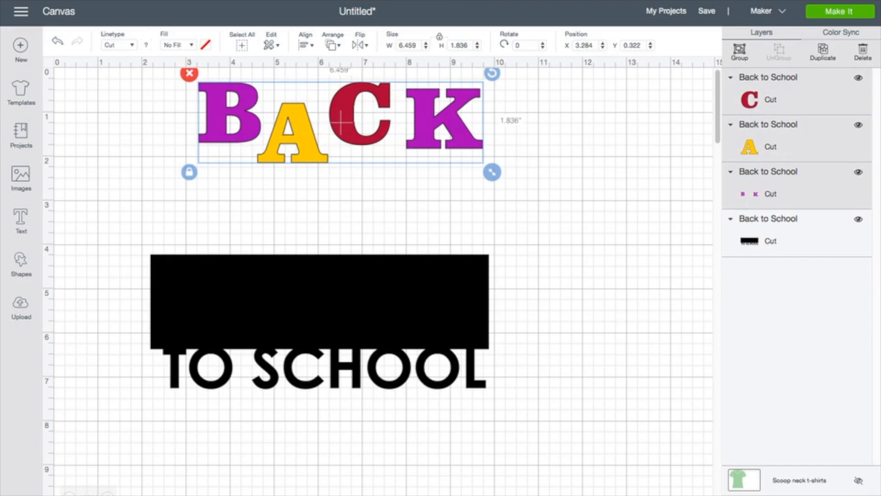
{"action": "key", "text": "ctrl+g"}
{"action": "left_click_drag", "start_coordinate": [341, 121], "coordinate": [318, 305]}
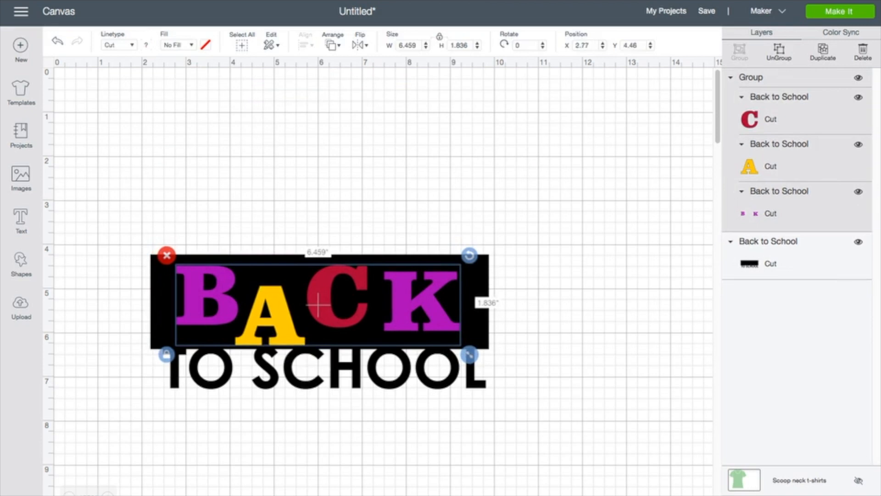
{"action": "key", "text": "Escape"}
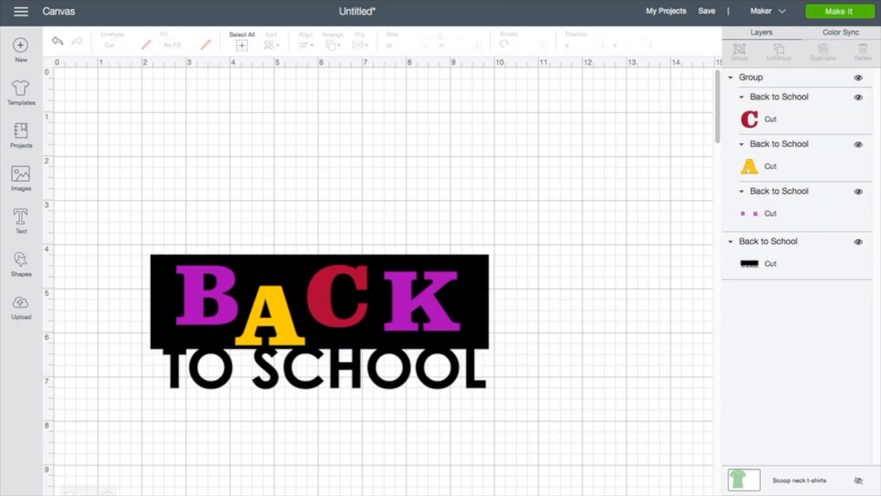
Step: Recolor the red C in the grouped BACK letters light purple
{"action": "left_click", "coordinate": [338, 296]}
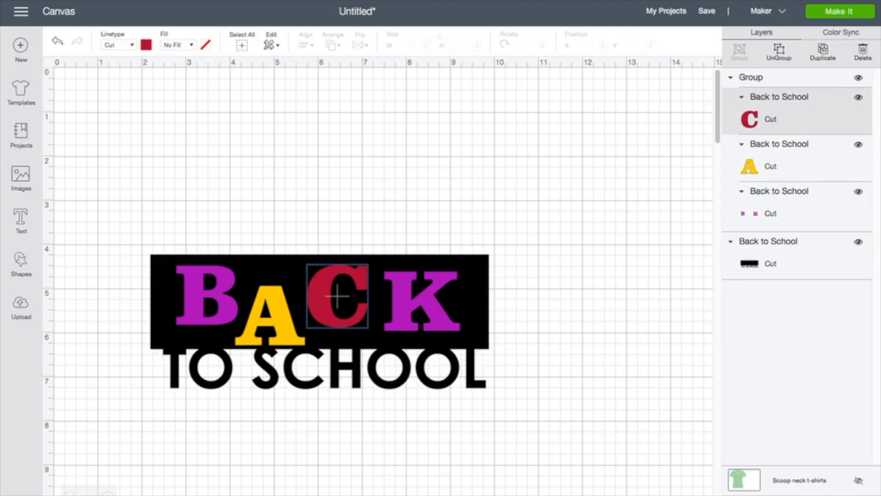
{"action": "left_click", "coordinate": [145, 45]}
{"action": "left_click", "coordinate": [175, 111]}
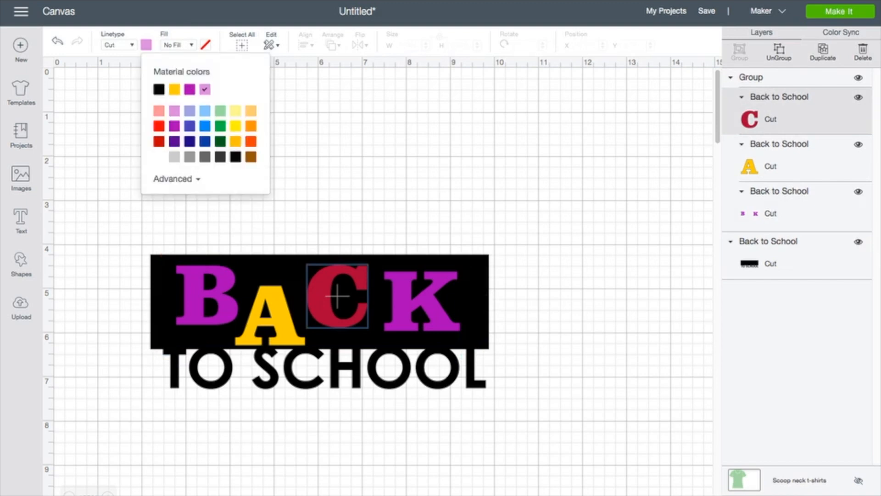
Step: Select the yellow A within the grouped BACK letters and nudge the group slightly down and right over the black rectangle
{"action": "left_click", "coordinate": [362, 184]}
{"action": "left_click", "coordinate": [321, 296]}
{"action": "left_click", "coordinate": [316, 303]}
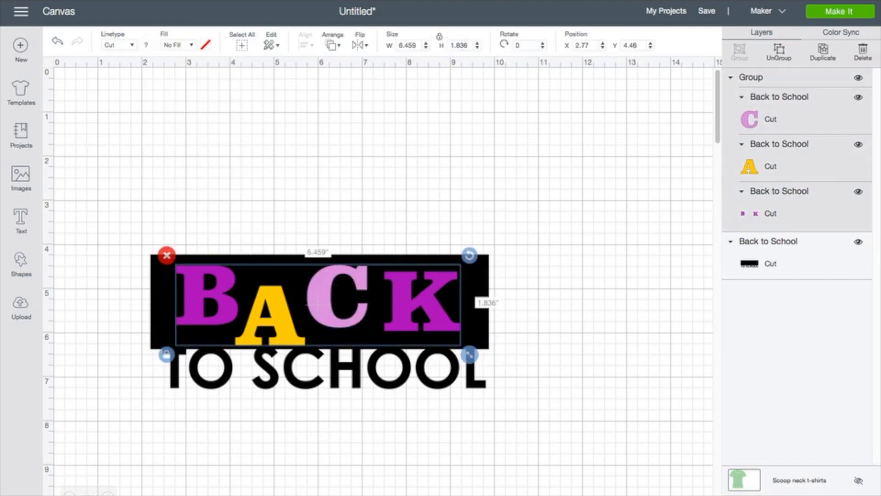
{"action": "left_click", "coordinate": [267, 315]}
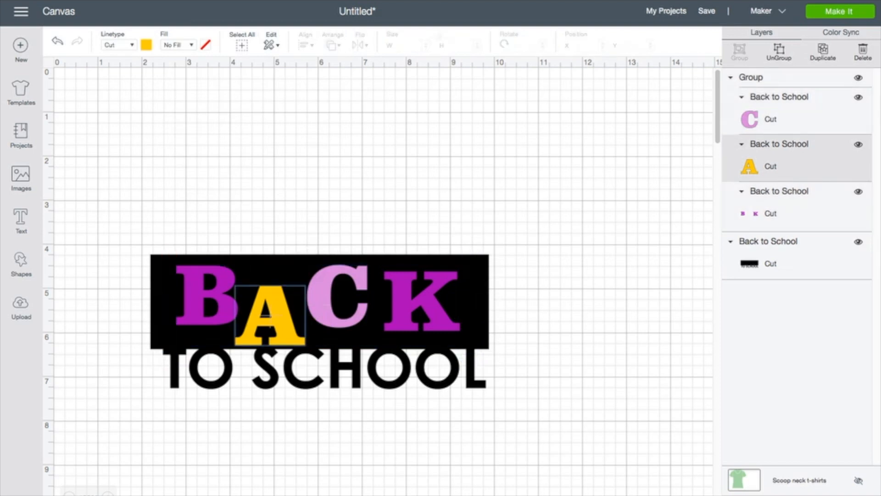
{"action": "mouse_move", "coordinate": [271, 298]}
{"action": "left_mouse_down"}
{"action": "mouse_move", "coordinate": [261, 216]}
{"action": "mouse_move", "coordinate": [272, 124]}
{"action": "mouse_move", "coordinate": [268, 300]}
{"action": "mouse_move", "coordinate": [275, 301]}
{"action": "left_mouse_up"}
{"action": "key", "text": "Escape"}
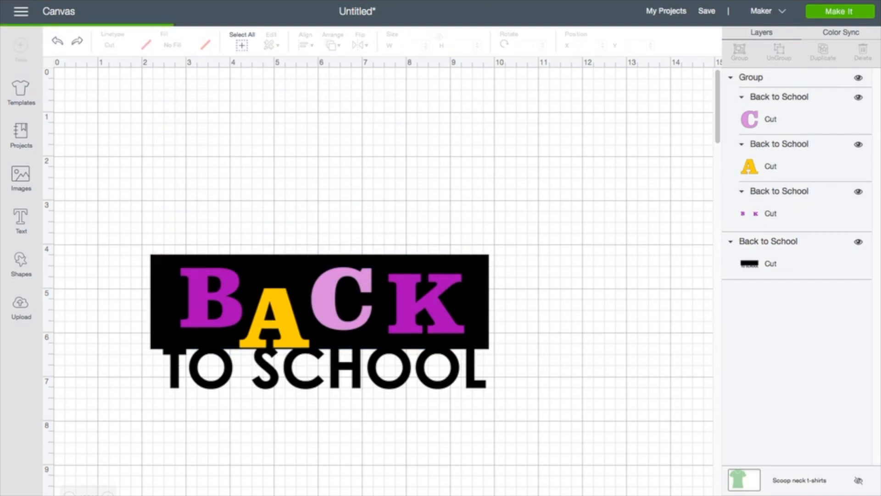
Step: Undo the moves, recoloring and grouping until the original blue, yellow and red BACK letters sit ungrouped on the black rectangle
{"action": "key", "text": "ctrl+z"}
{"action": "key", "text": "ctrl+z"}
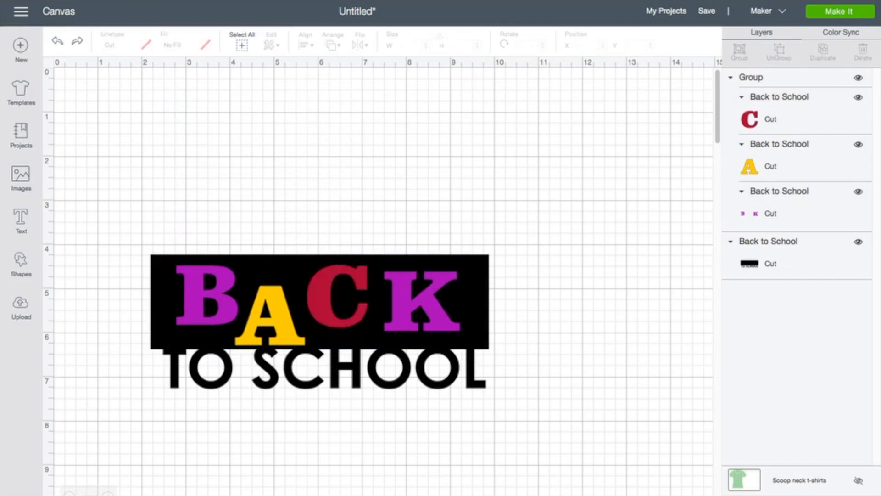
{"action": "key", "text": "ctrl+z"}
{"action": "key", "text": "ctrl+z"}
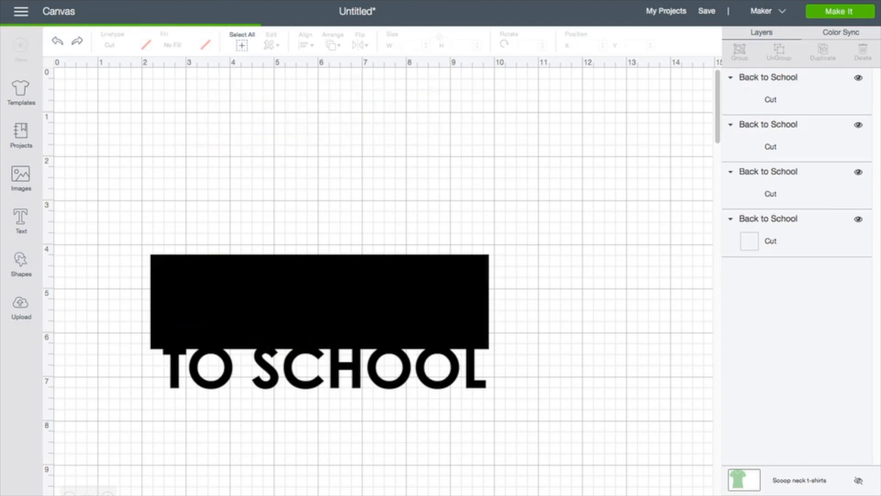
{"action": "key", "text": "ctrl+z"}
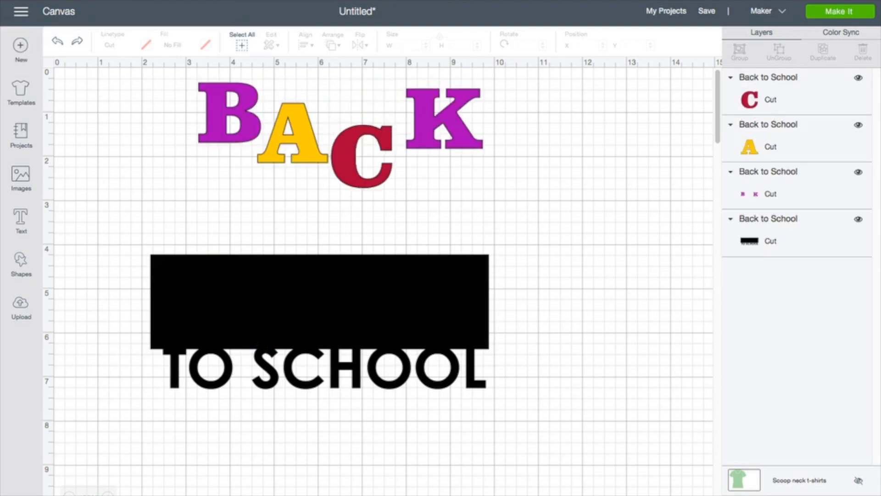
{"action": "key", "text": "ctrl+z"}
{"action": "key", "text": "ctrl+z"}
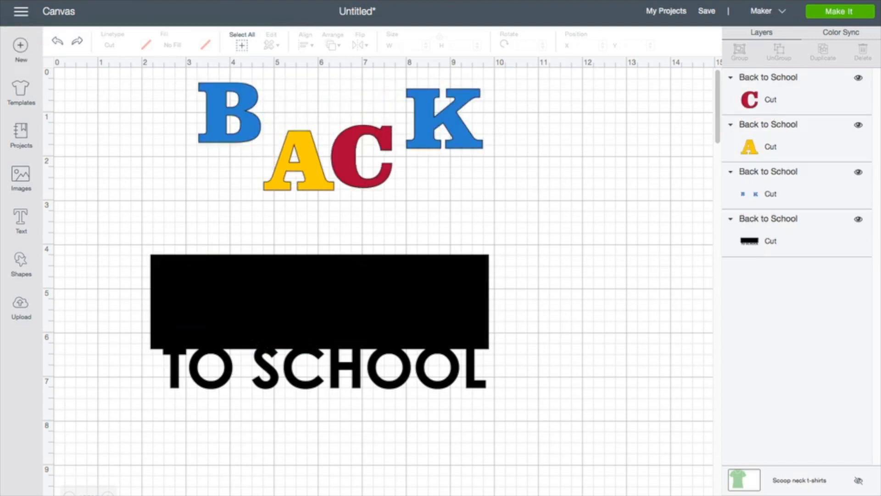
{"action": "key", "text": "ctrl+z"}
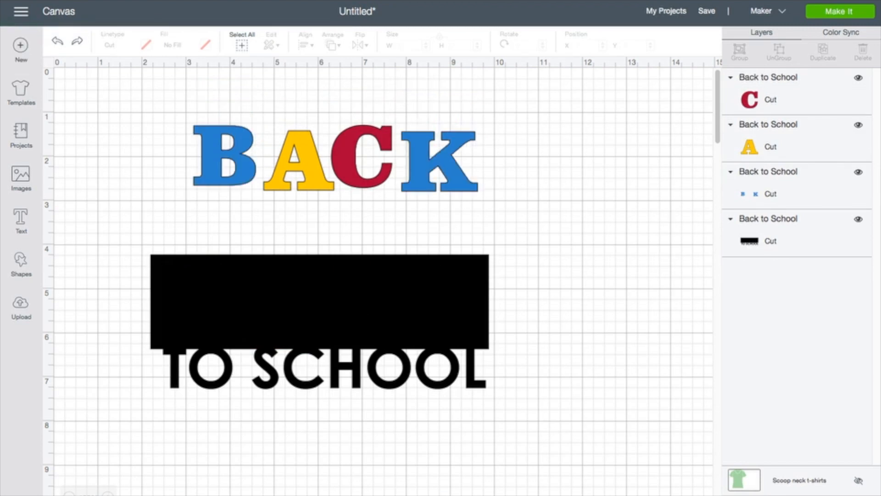
{"action": "key", "text": "ctrl+z"}
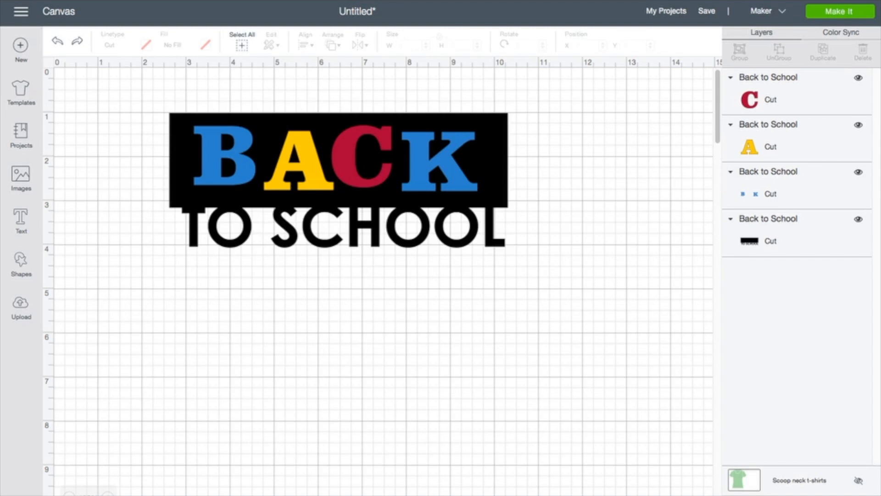
Step: Duplicate the black TO SCHOOL layer, place the copy below at about X 2.26, Y 5.11, and delete that copy
{"action": "left_click", "coordinate": [338, 181]}
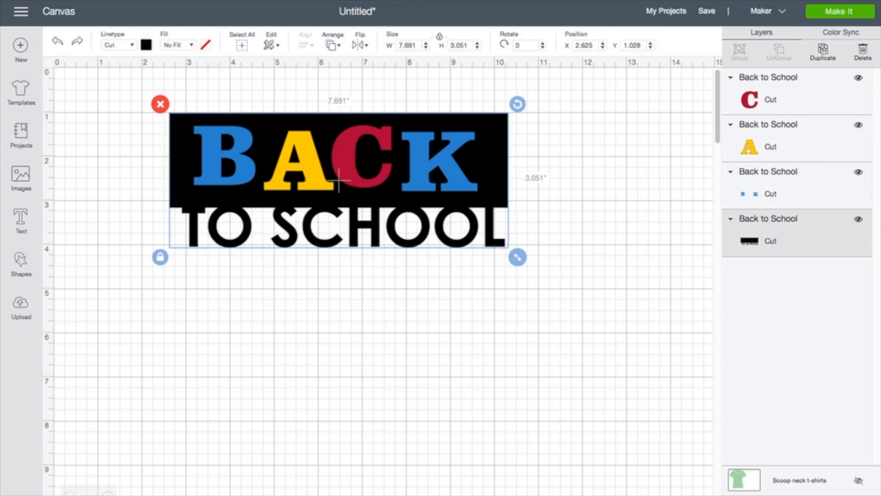
{"action": "key", "text": "super+d"}
{"action": "left_click_drag", "start_coordinate": [361, 202], "coordinate": [323, 360]}
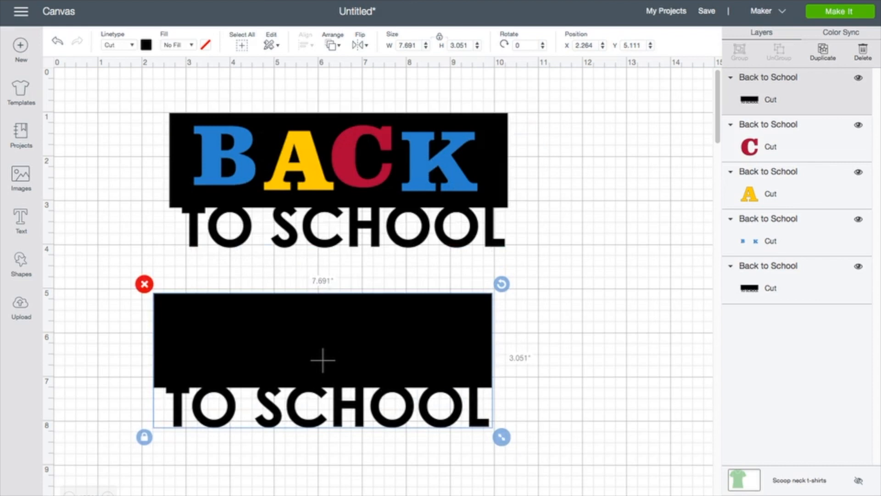
{"action": "key", "text": "Delete"}
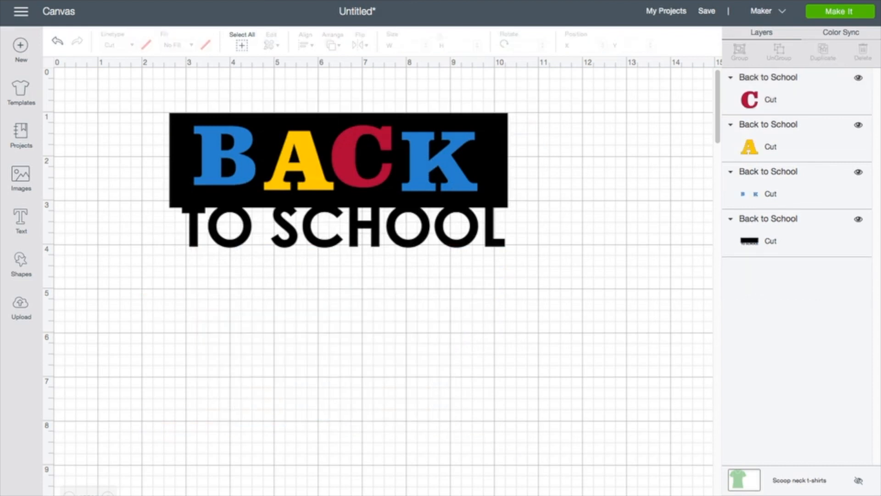
Step: Duplicate all four layers of the design together and place the copy below the original at about X 3.51, Y 4.51
{"action": "left_click_drag", "start_coordinate": [138, 92], "coordinate": [540, 267]}
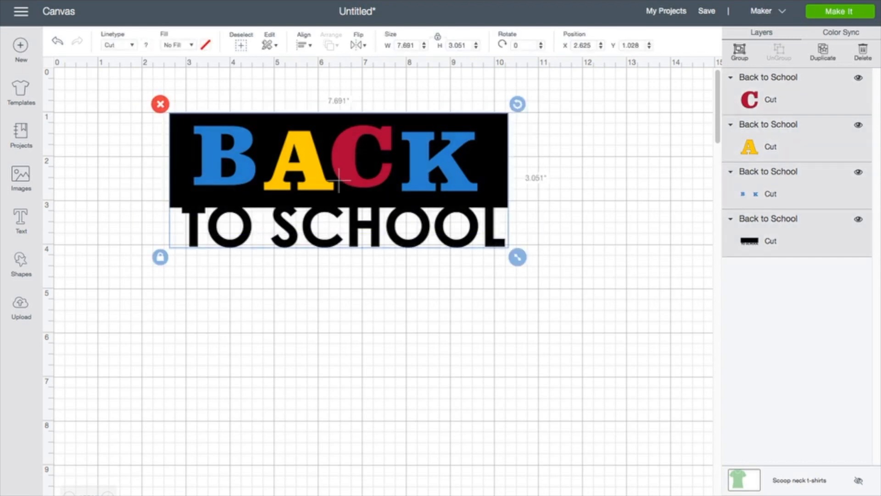
{"action": "key", "text": "ctrl+d"}
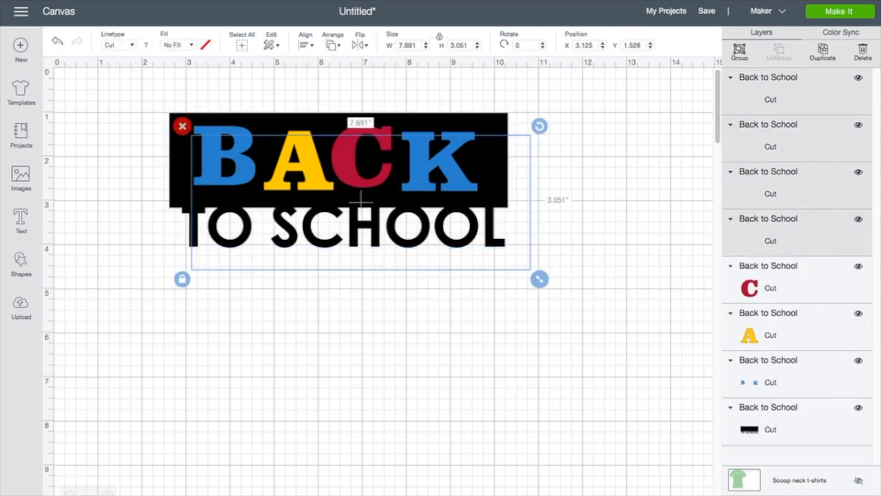
{"action": "left_click_drag", "start_coordinate": [361, 202], "coordinate": [340, 349]}
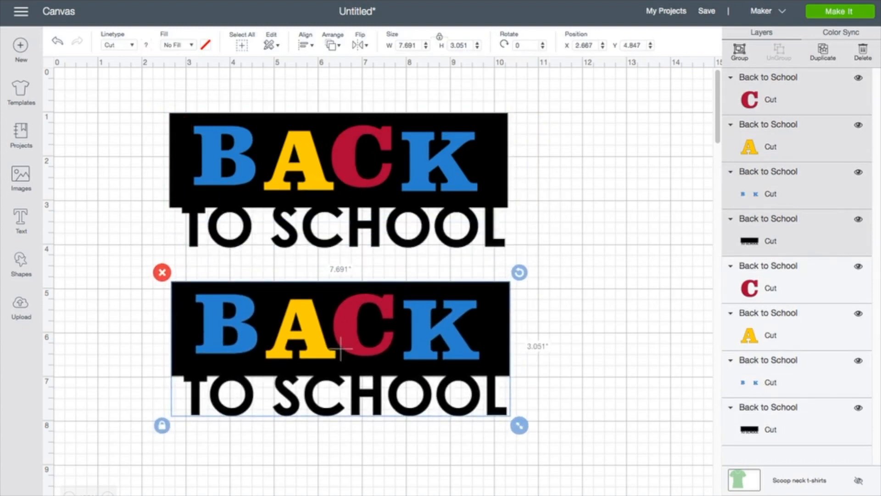
{"action": "left_click_drag", "start_coordinate": [340, 349], "coordinate": [378, 335]}
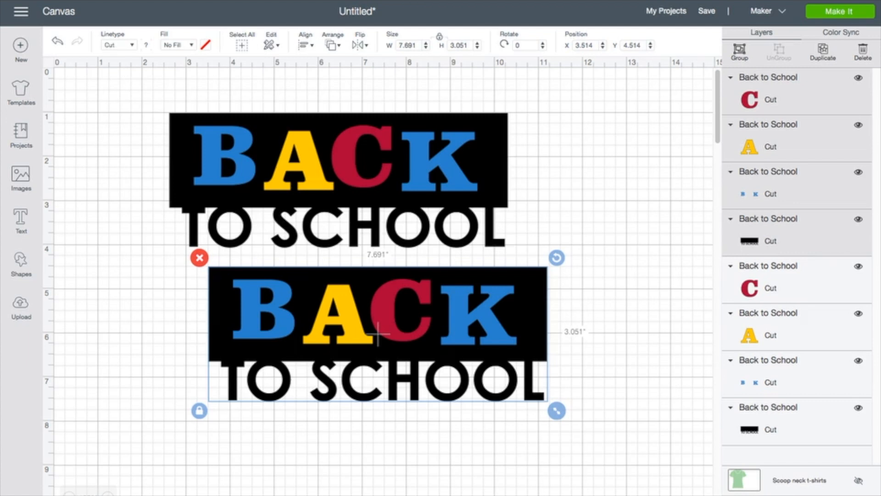
Step: Select individual layers in both designs, and nudge the blue B and K layer of the lower copy slightly down
{"action": "left_click", "coordinate": [338, 180]}
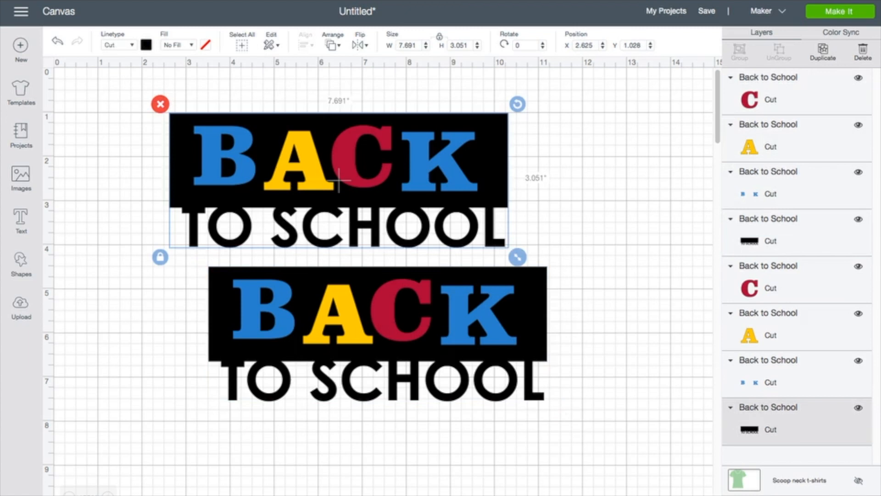
{"action": "left_click", "coordinate": [336, 159]}
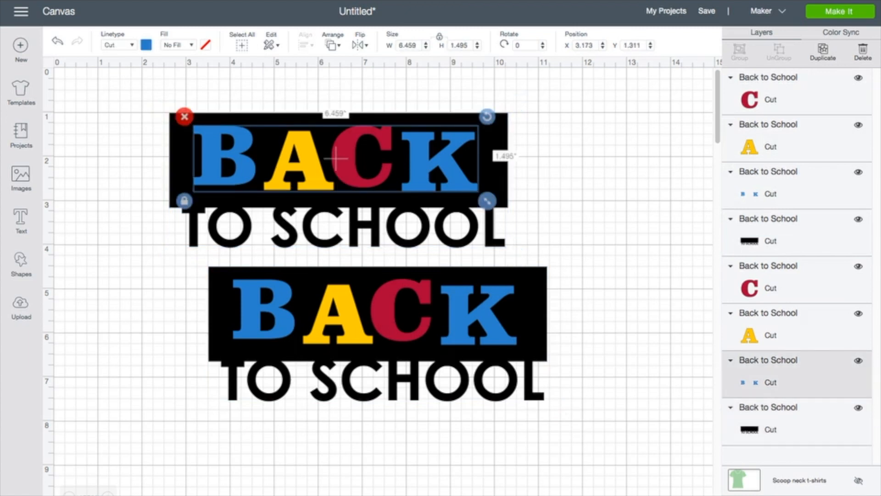
{"action": "left_click", "coordinate": [294, 160]}
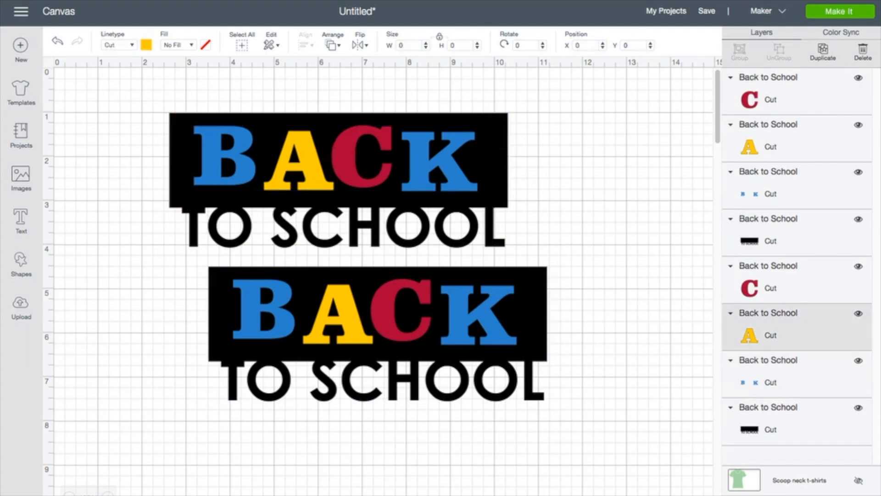
{"action": "left_click", "coordinate": [362, 157]}
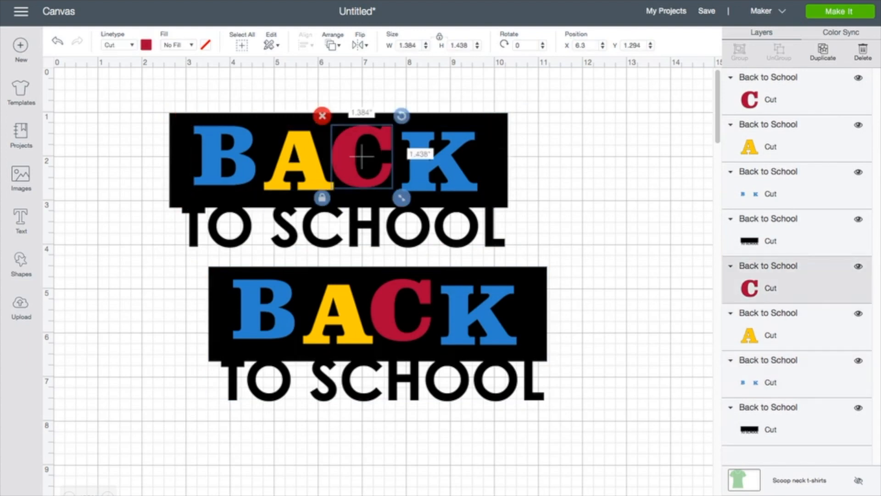
{"action": "left_click", "coordinate": [378, 335]}
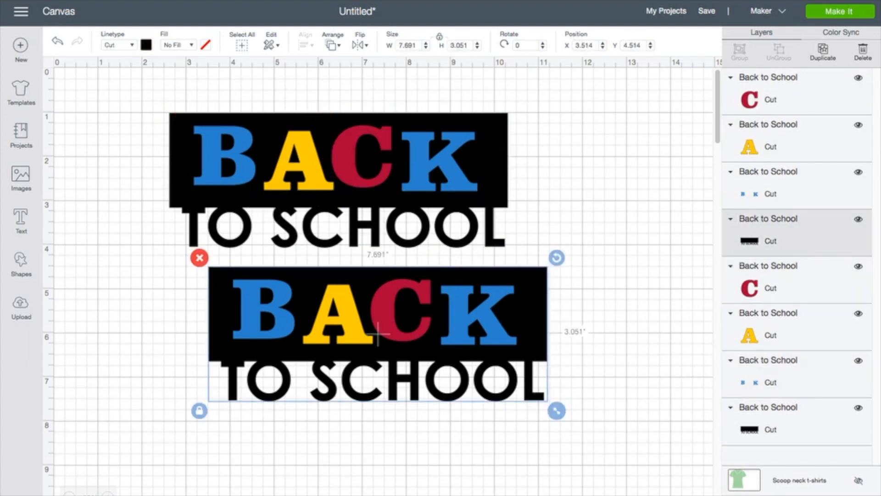
{"action": "key", "text": "Escape"}
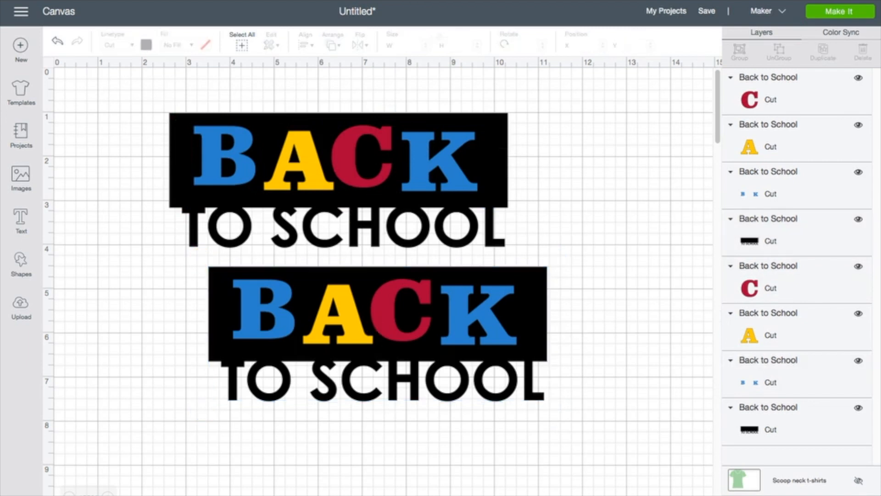
{"action": "left_click_drag", "start_coordinate": [366, 312], "coordinate": [376, 316]}
{"action": "key", "text": "Escape"}
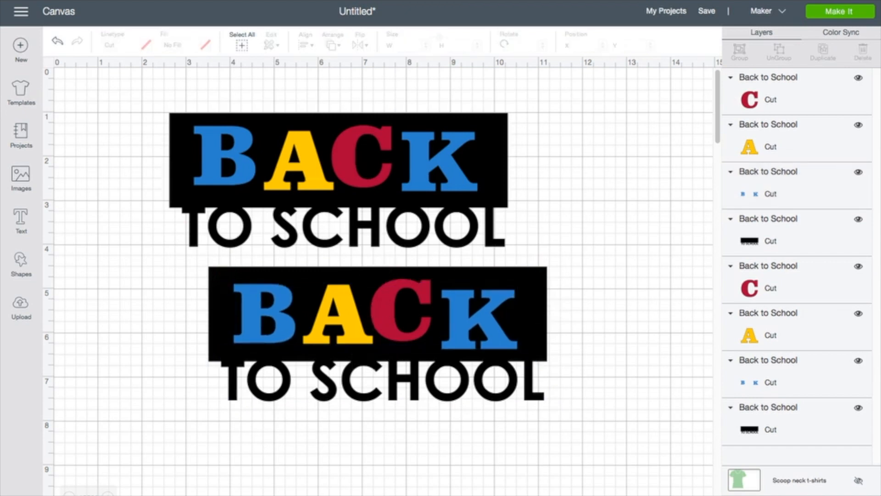
Step: Group the four layers of the lower copy and the four layers of the upper design as two separate groups
{"action": "left_click_drag", "start_coordinate": [177, 264], "coordinate": [579, 421]}
{"action": "key", "text": "ctrl+g"}
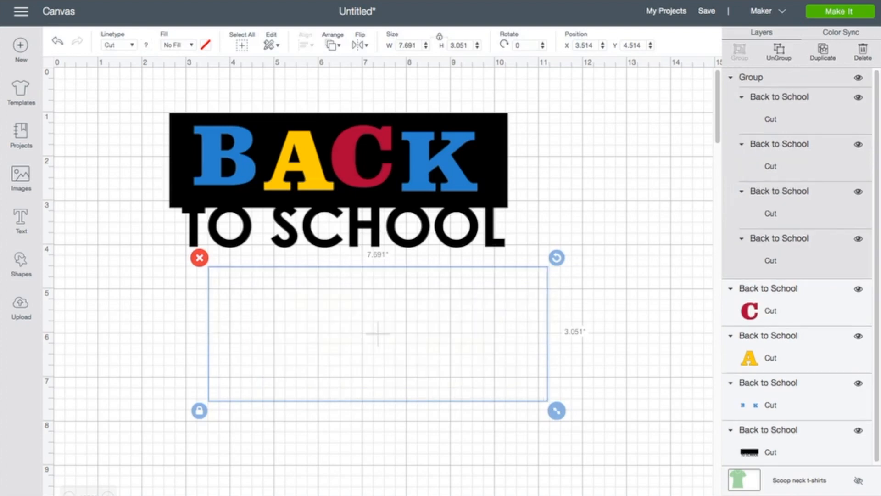
{"action": "left_click", "coordinate": [296, 160]}
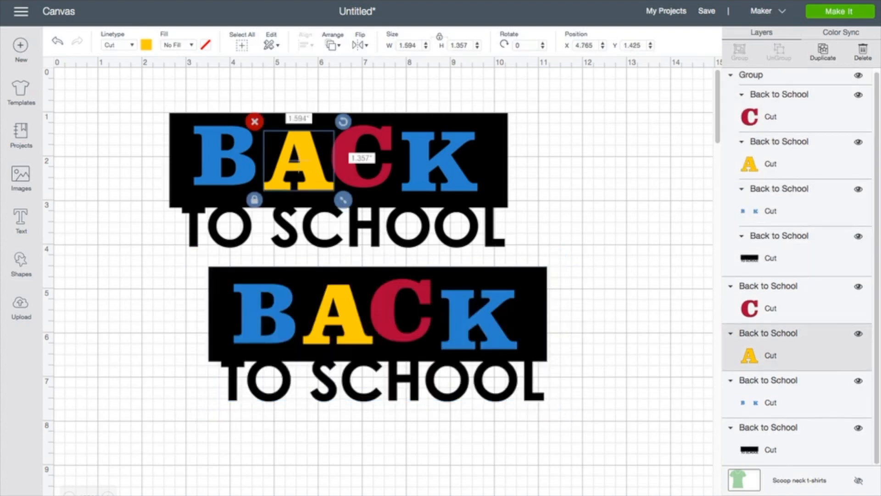
{"action": "left_click_drag", "start_coordinate": [157, 95], "coordinate": [533, 248]}
{"action": "key", "text": "ctrl+g"}
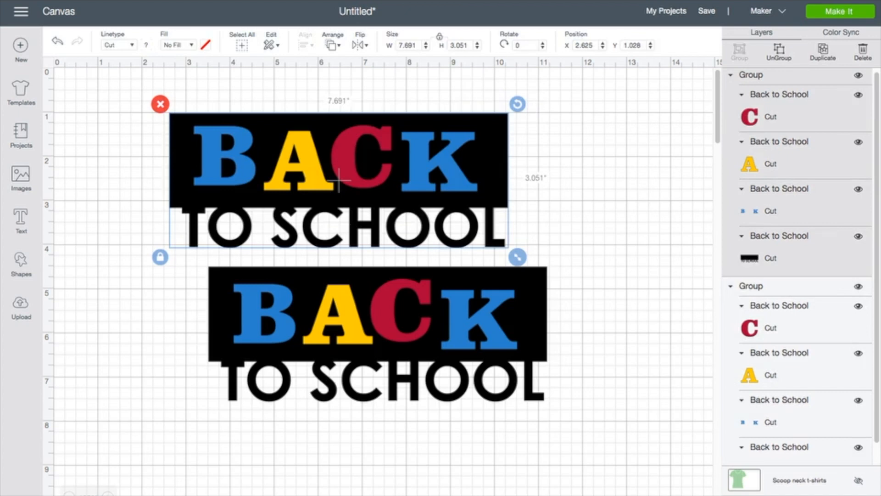
Step: Move each grouped design as a unit, shifting the upper one left and the lower copy to about X 5.14, Y 4.72
{"action": "left_click_drag", "start_coordinate": [339, 181], "coordinate": [385, 158]}
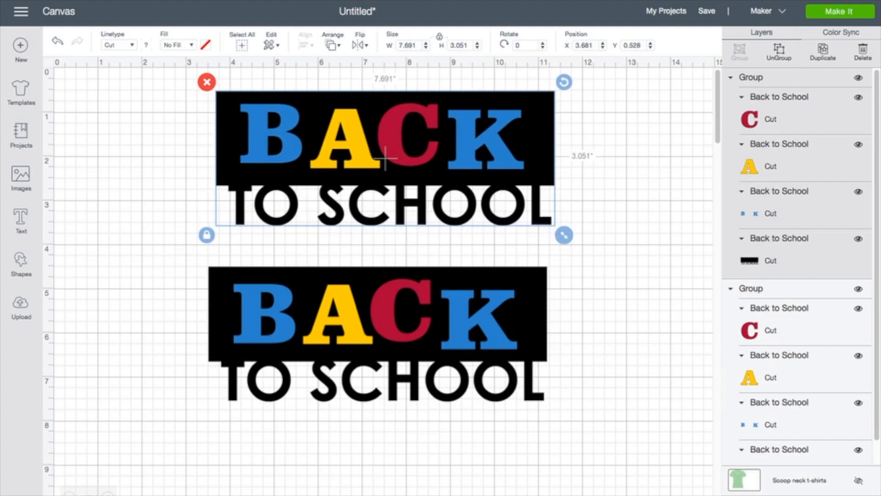
{"action": "left_click", "coordinate": [378, 335]}
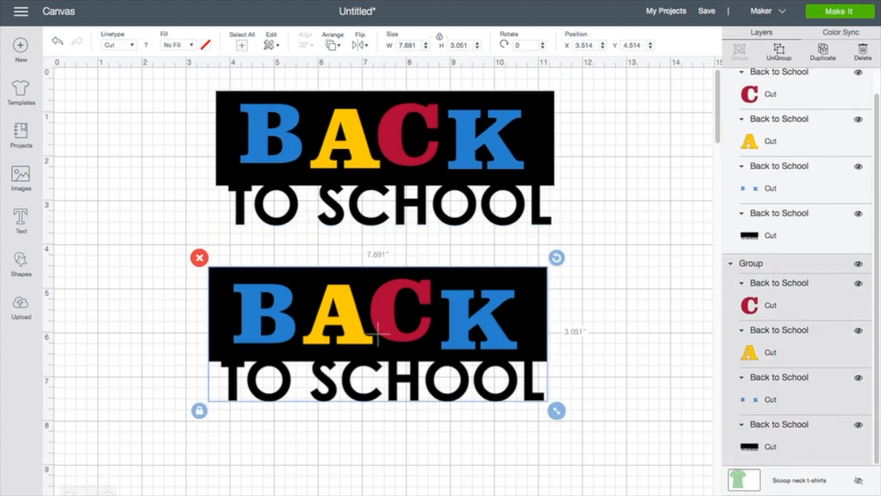
{"action": "mouse_move", "coordinate": [377, 336]}
{"action": "left_mouse_down"}
{"action": "mouse_move", "coordinate": [387, 165]}
{"action": "mouse_move", "coordinate": [379, 376]}
{"action": "mouse_move", "coordinate": [387, 340]}
{"action": "left_mouse_up"}
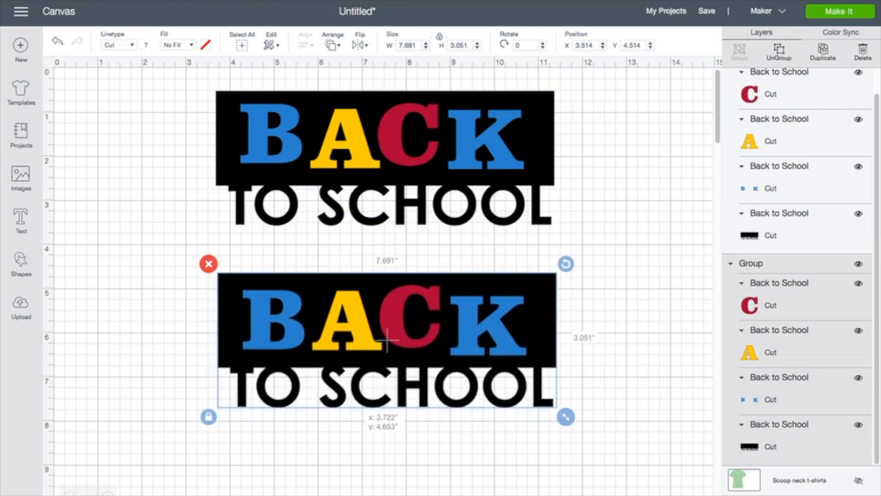
{"action": "left_click_drag", "start_coordinate": [385, 158], "coordinate": [285, 181]}
{"action": "left_click_drag", "start_coordinate": [386, 339], "coordinate": [448, 342]}
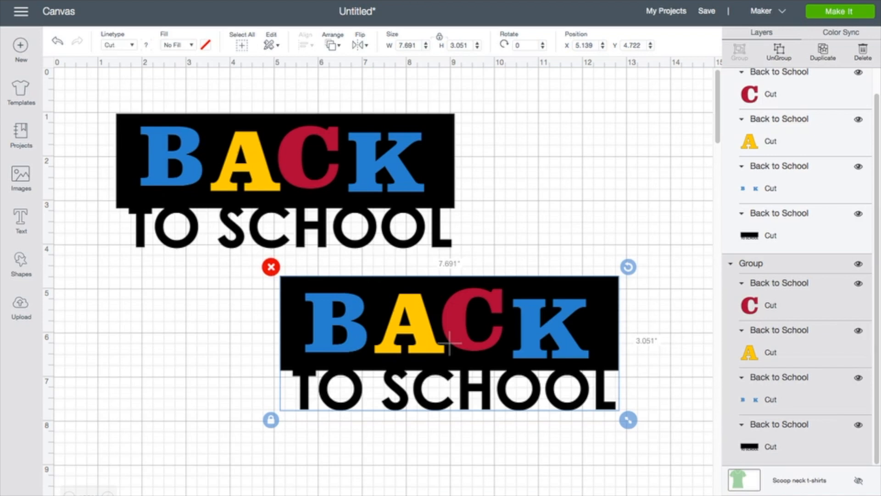
Step: Delete the lower copy and move the remaining grouped design to about X 3.14, Y 1.24
{"action": "key", "text": "Delete"}
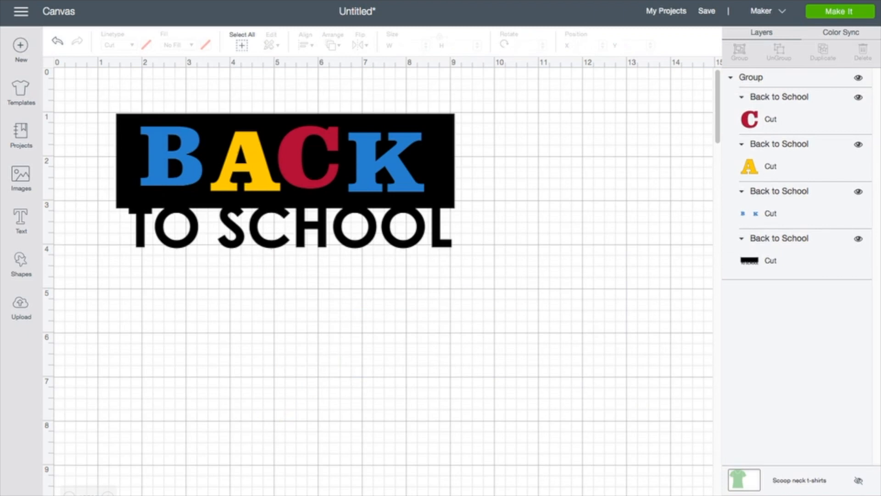
{"action": "left_click_drag", "start_coordinate": [285, 181], "coordinate": [379, 217]}
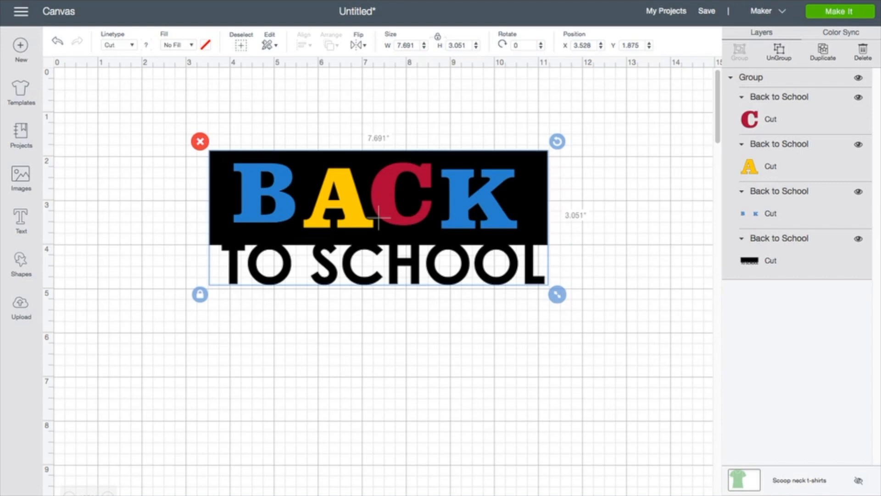
{"action": "left_click_drag", "start_coordinate": [378, 217], "coordinate": [362, 189]}
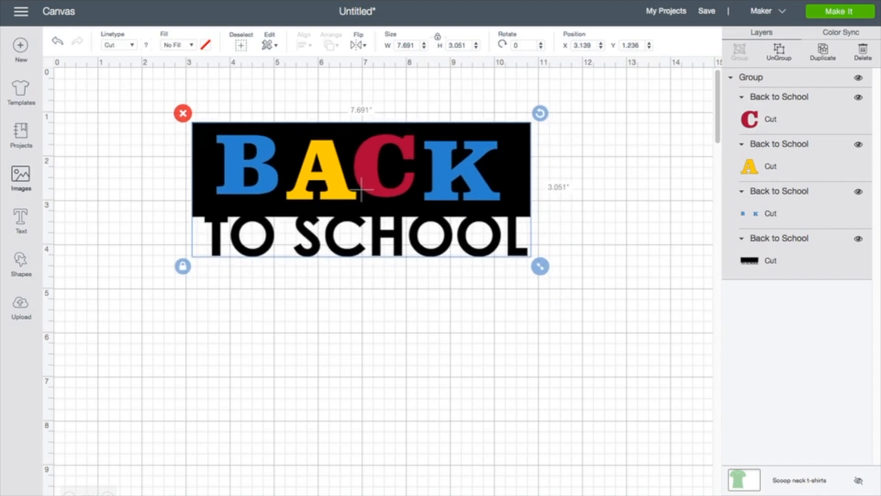
Step: Insert the plain gray single-layer BACK TO SCHOOL image from the image library onto the canvas
{"action": "left_click", "coordinate": [21, 177]}
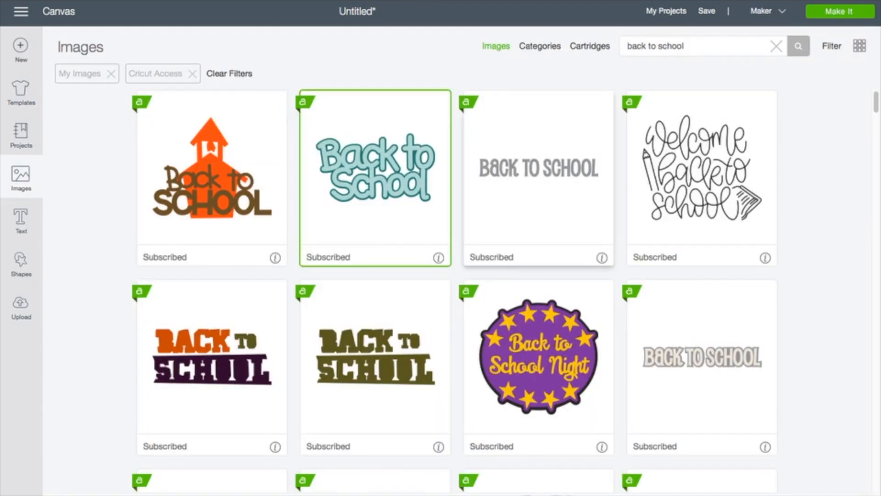
{"action": "left_click", "coordinate": [539, 178]}
{"action": "left_click", "coordinate": [839, 494]}
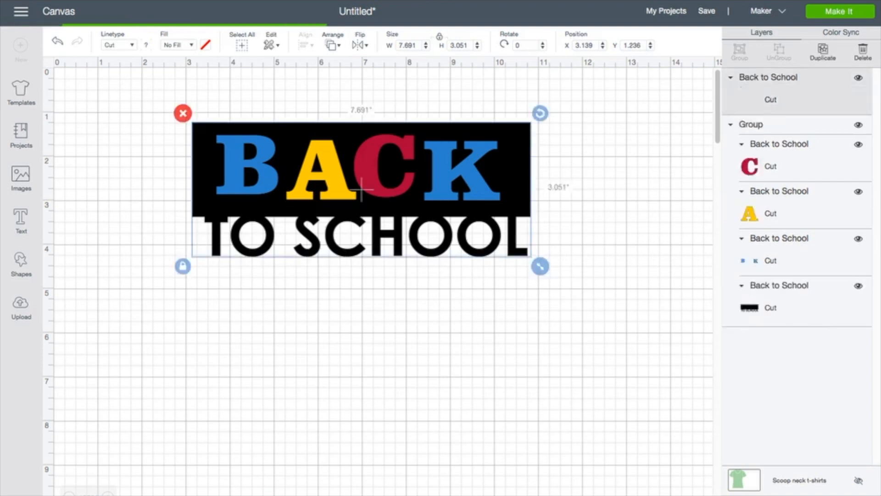
Step: Move the teal Back to School image to about X 1.56, Y 4.68 and the gray one to about X 7.67, Y 5.26
{"action": "left_click_drag", "start_coordinate": [331, 293], "coordinate": [244, 344]}
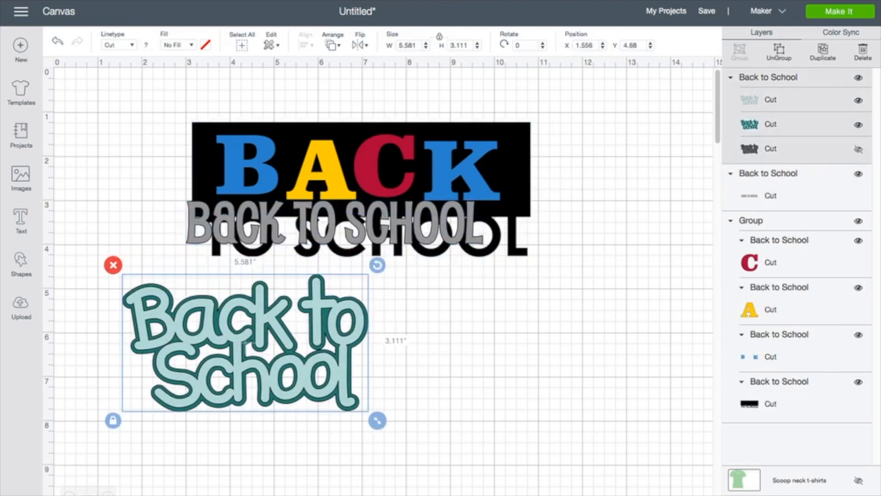
{"action": "left_click_drag", "start_coordinate": [334, 222], "coordinate": [552, 304]}
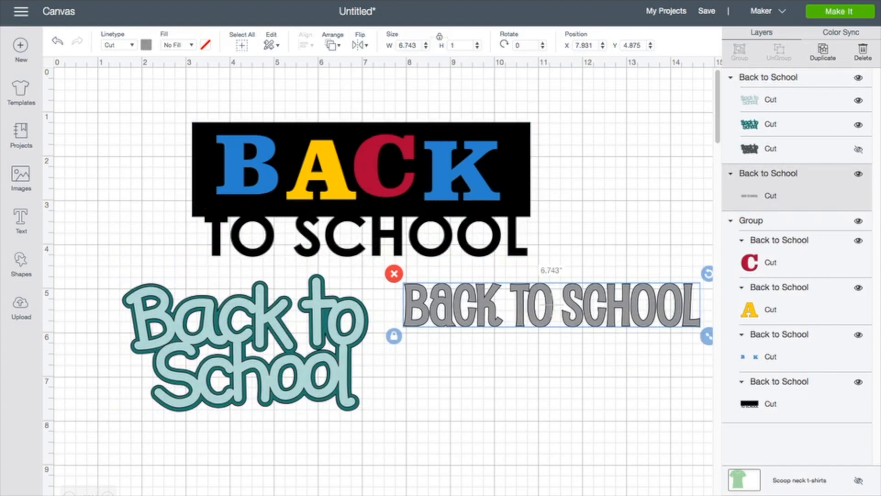
{"action": "left_click_drag", "start_coordinate": [553, 304], "coordinate": [541, 322]}
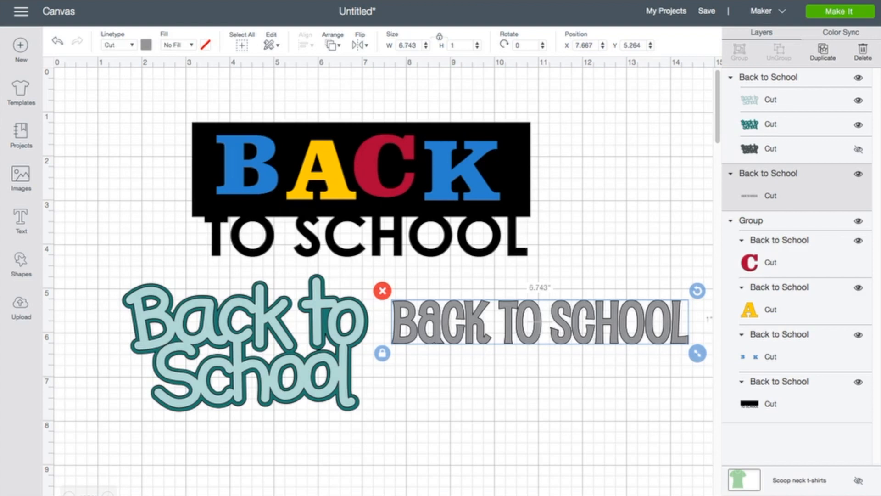
Step: Hide and reshow the gray BACK TO SCHOOL image, and turn on the hidden dark gray layer of the teal image
{"action": "left_click", "coordinate": [859, 174]}
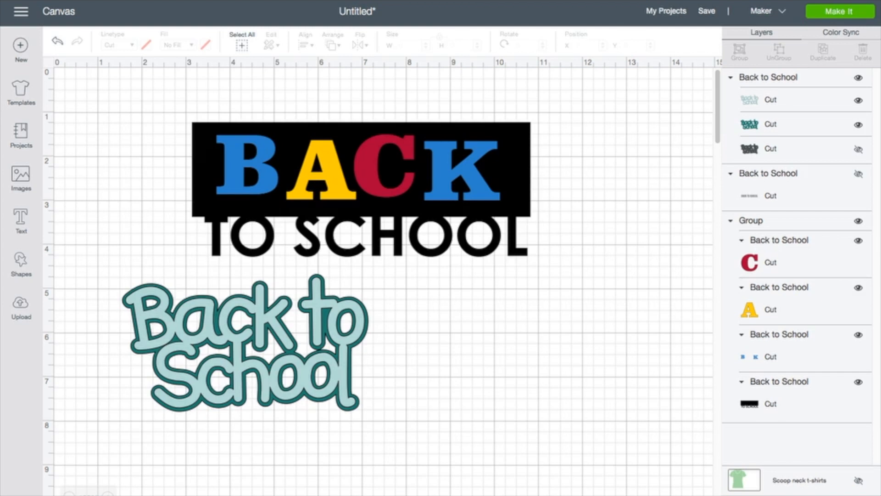
{"action": "left_click", "coordinate": [859, 174]}
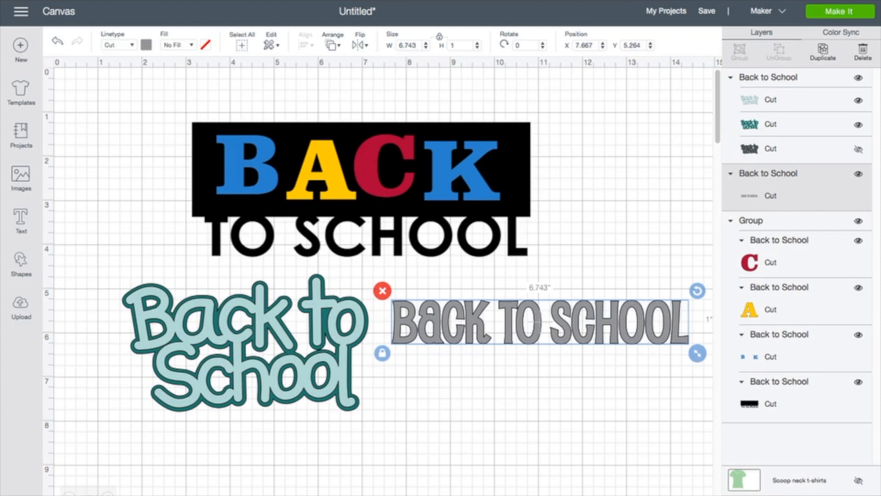
{"action": "left_click", "coordinate": [245, 342]}
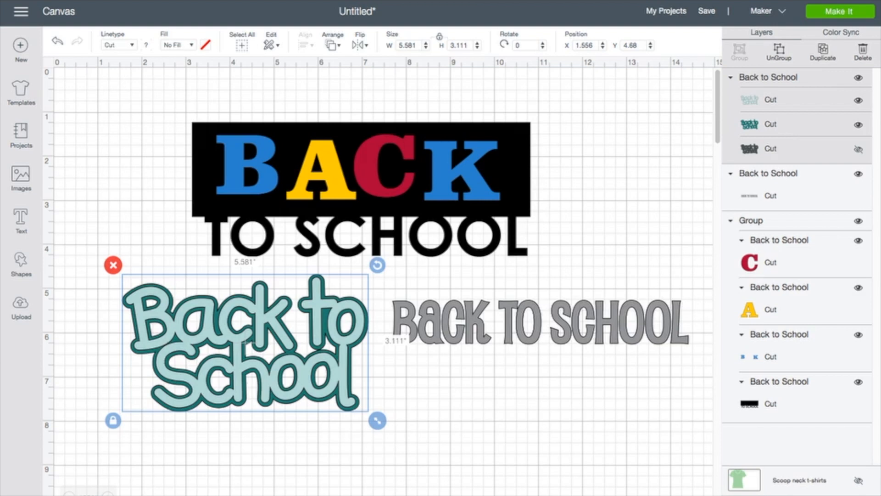
{"action": "left_click", "coordinate": [858, 149]}
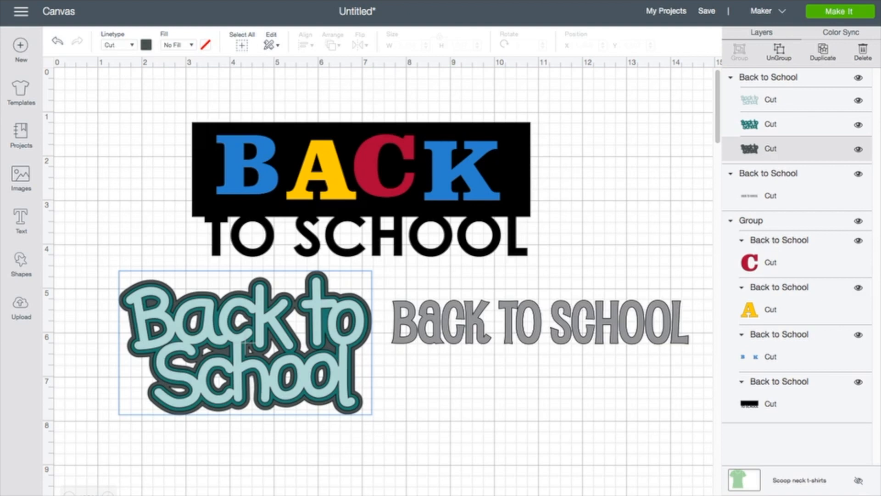
{"action": "left_click", "coordinate": [780, 148]}
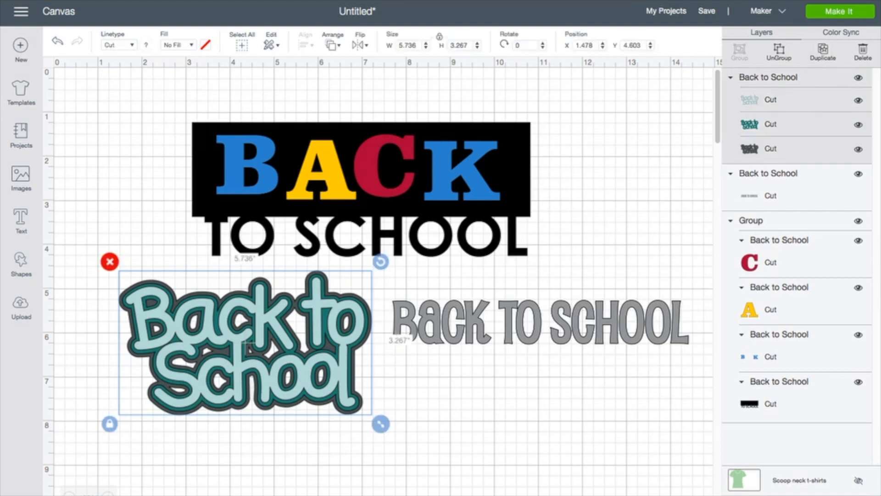
Step: Delete the three-layer teal image and the single-layer gray image, leaving only the grouped BACK TO SCHOOL design
{"action": "key", "text": "Delete"}
{"action": "left_click", "coordinate": [776, 87]}
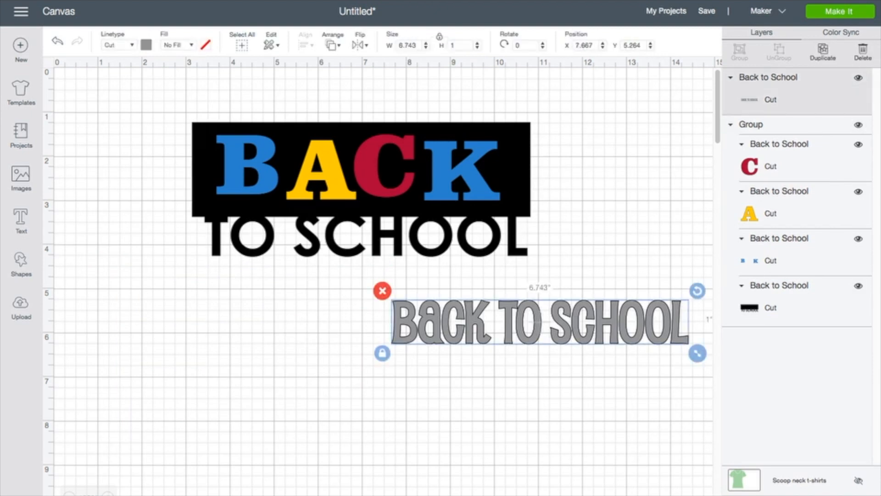
{"action": "key", "text": "Delete"}
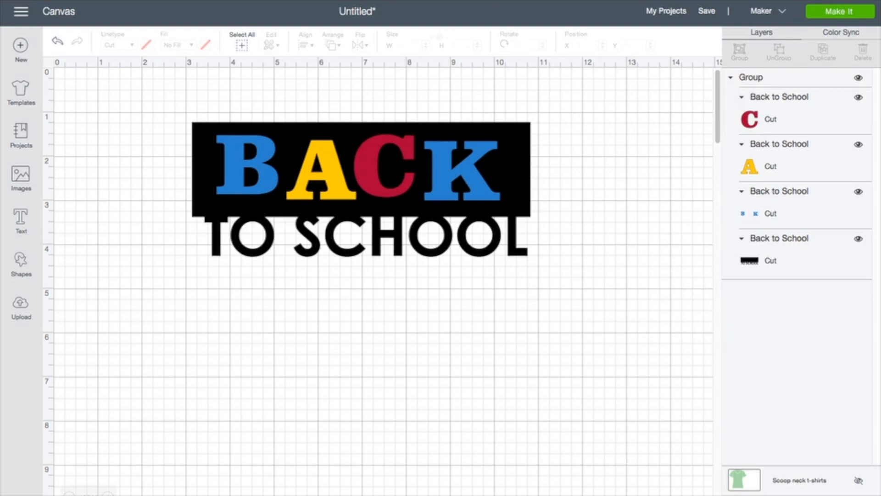
Step: Slice the blue B and K layer out of the black base layer of the grouped design
{"action": "left_click", "coordinate": [362, 189]}
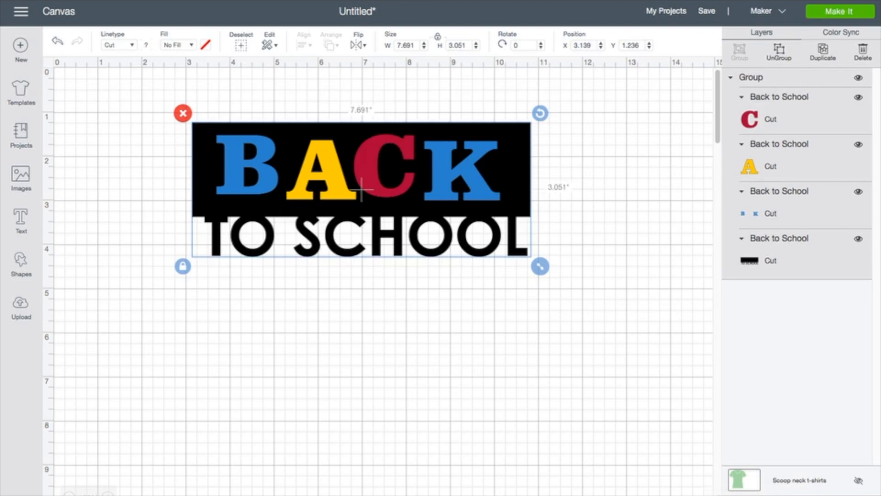
{"action": "mouse_move", "coordinate": [724, 490]}
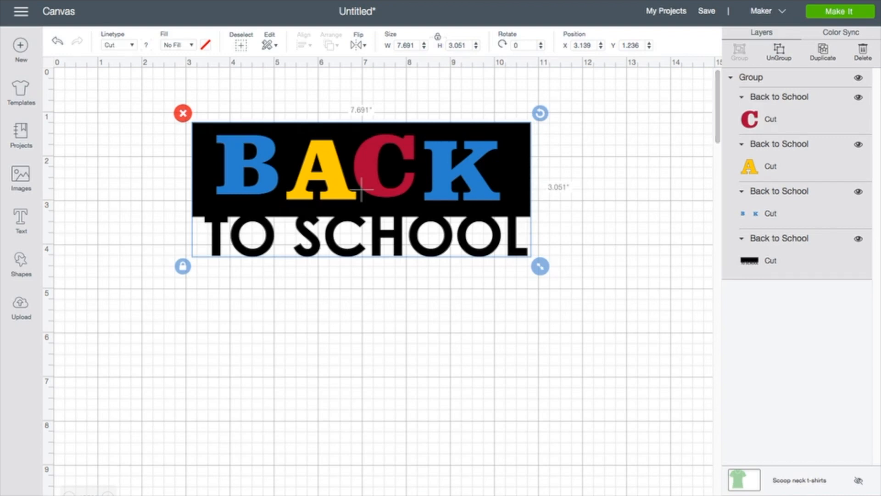
{"action": "left_click", "coordinate": [359, 167]}
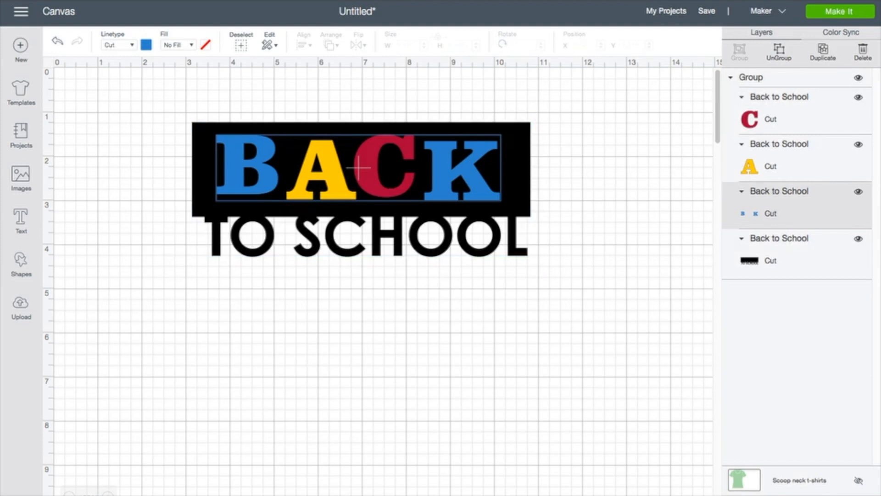
{"action": "left_click", "coordinate": [361, 189], "text": "shift"}
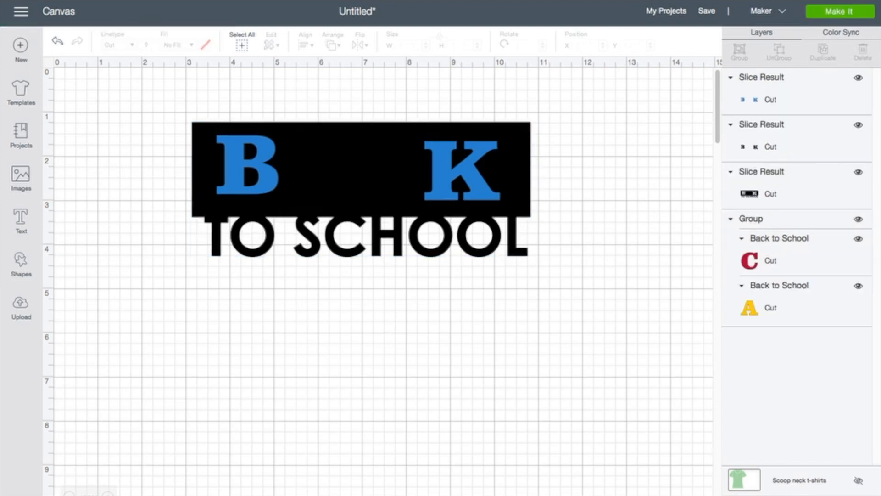
Step: Spread out the slice results, moving the black base and blue letters below the design and the black B and K to about X 6.44, Y 8.17
{"action": "left_click_drag", "start_coordinate": [361, 189], "coordinate": [332, 370]}
{"action": "left_click_drag", "start_coordinate": [512, 222], "coordinate": [609, 174]}
{"action": "left_click_drag", "start_coordinate": [542, 160], "coordinate": [506, 205]}
{"action": "left_click_drag", "start_coordinate": [357, 168], "coordinate": [379, 494]}
{"action": "left_click_drag", "start_coordinate": [332, 370], "coordinate": [360, 349]}
{"action": "left_click_drag", "start_coordinate": [359, 168], "coordinate": [480, 448]}
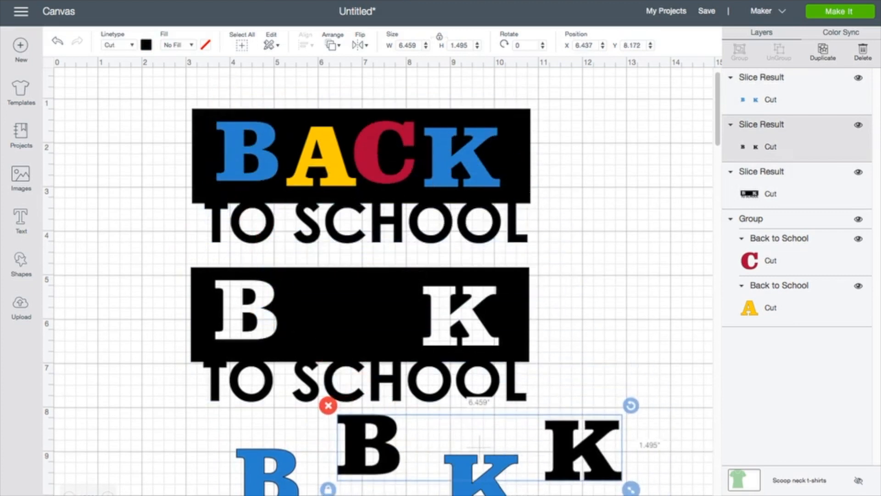
Step: Shift the black base with the B and K cutouts left to about X 1.07, Y 4.82
{"action": "mouse_move", "coordinate": [360, 335]}
{"action": "left_mouse_down"}
{"action": "mouse_move", "coordinate": [362, 313]}
{"action": "mouse_move", "coordinate": [370, 340]}
{"action": "mouse_move", "coordinate": [360, 335]}
{"action": "left_mouse_up"}
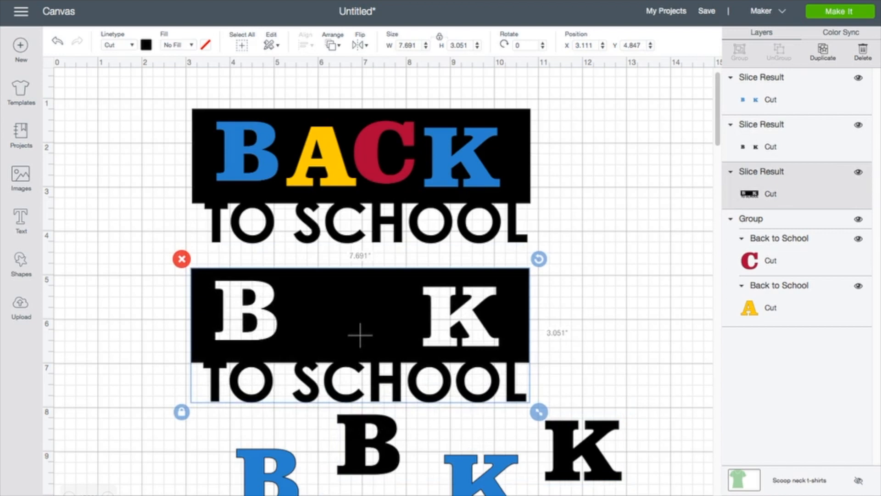
{"action": "left_click_drag", "start_coordinate": [361, 335], "coordinate": [320, 327]}
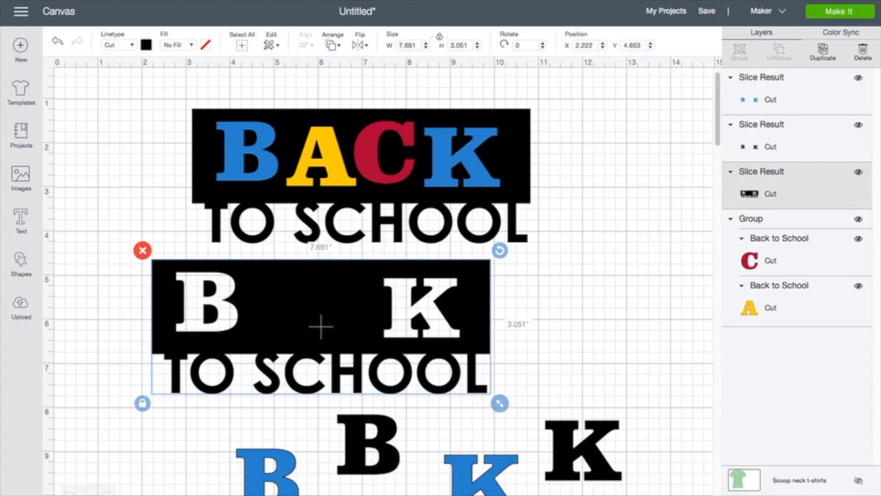
{"action": "left_click_drag", "start_coordinate": [321, 327], "coordinate": [270, 333]}
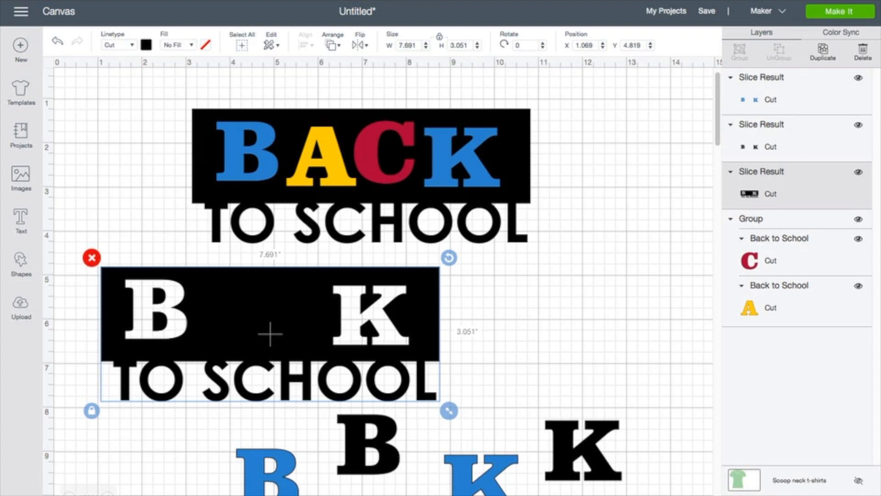
Step: Try moving the A and C group to about X 4.71, Y 1.20, and undo that move and the last base move
{"action": "left_click_drag", "start_coordinate": [350, 153], "coordinate": [328, 140]}
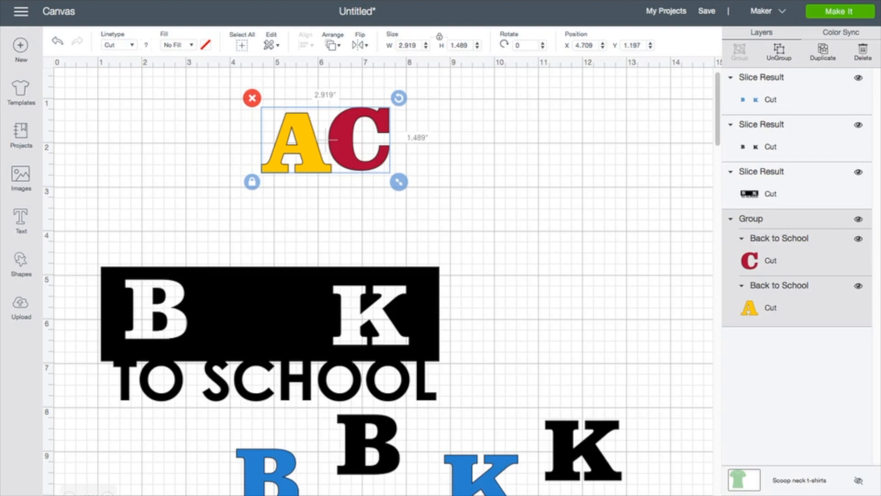
{"action": "key", "text": "ctrl+z"}
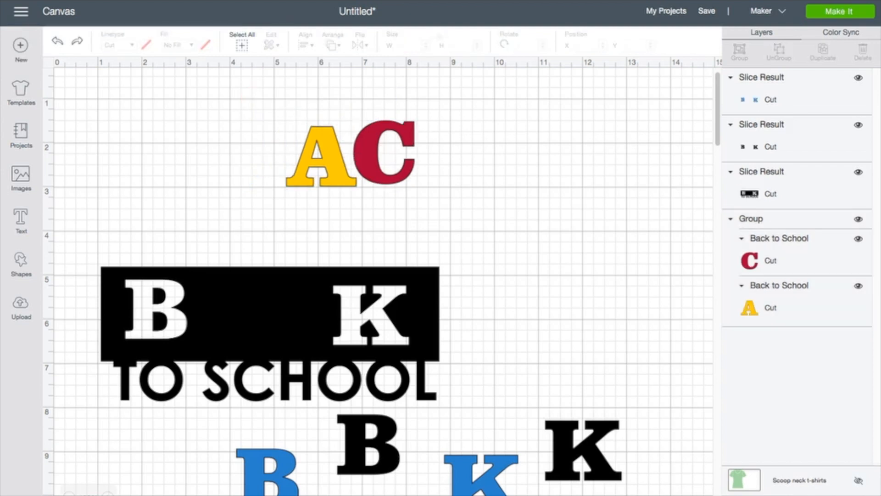
{"action": "key", "text": "ctrl+z"}
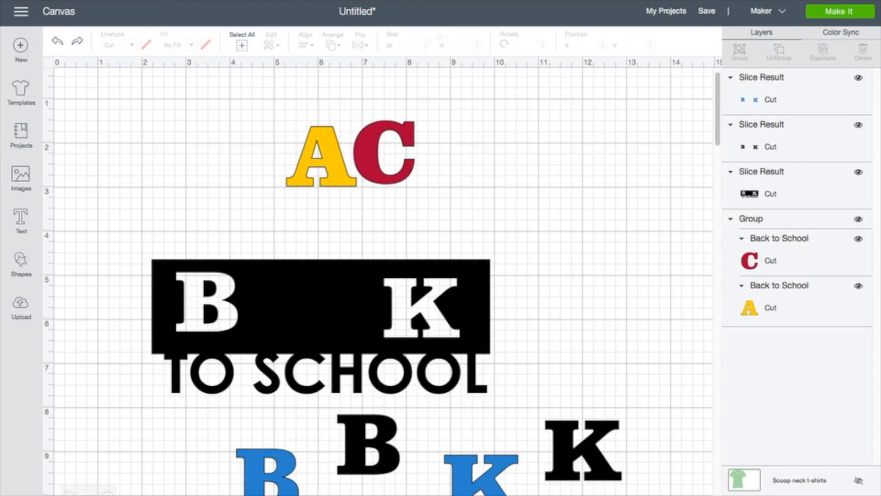
Step: Try deleting the cut-out black base, and undo everything back to the grouped design before the slice
{"action": "left_click", "coordinate": [321, 326]}
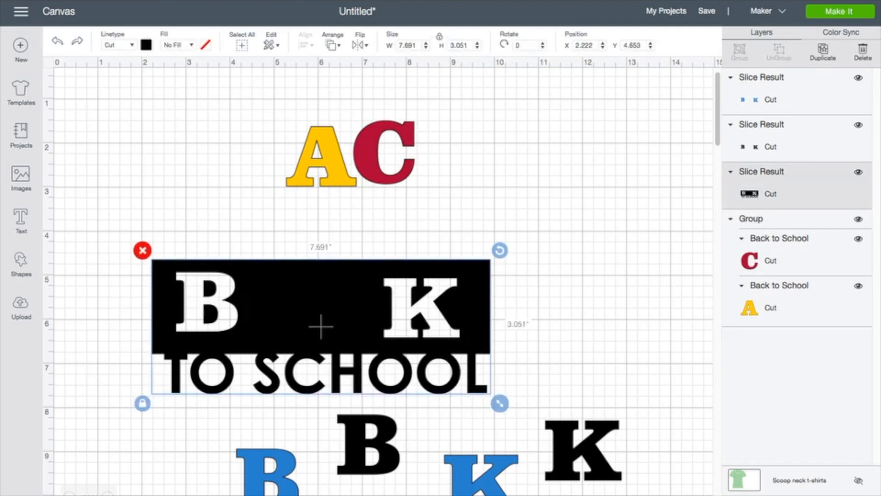
{"action": "key", "text": "Delete"}
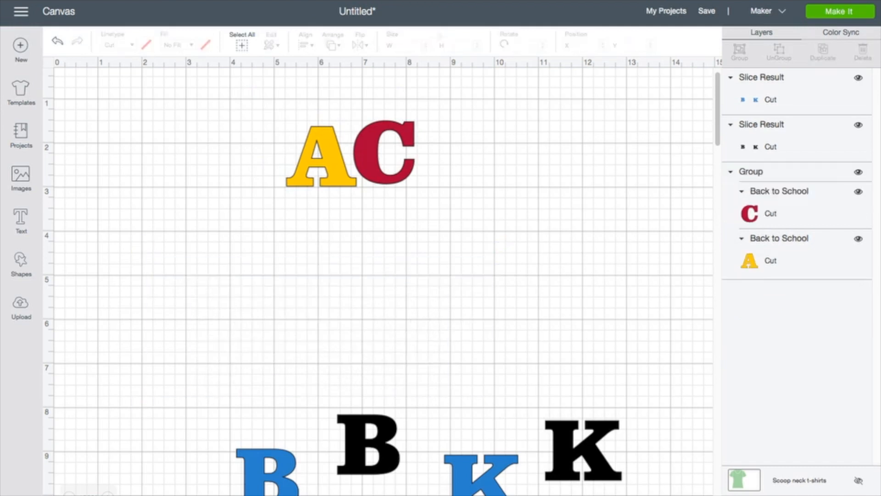
{"action": "key", "text": "ctrl+z"}
{"action": "key", "text": "ctrl+z"}
{"action": "key", "text": "ctrl+z"}
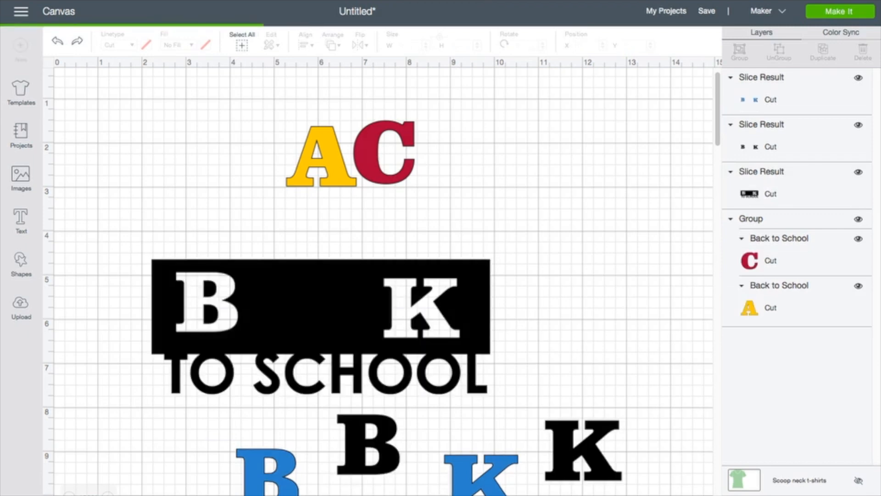
{"action": "key", "text": "ctrl+z"}
{"action": "key", "text": "ctrl+z"}
{"action": "key", "text": "ctrl+z"}
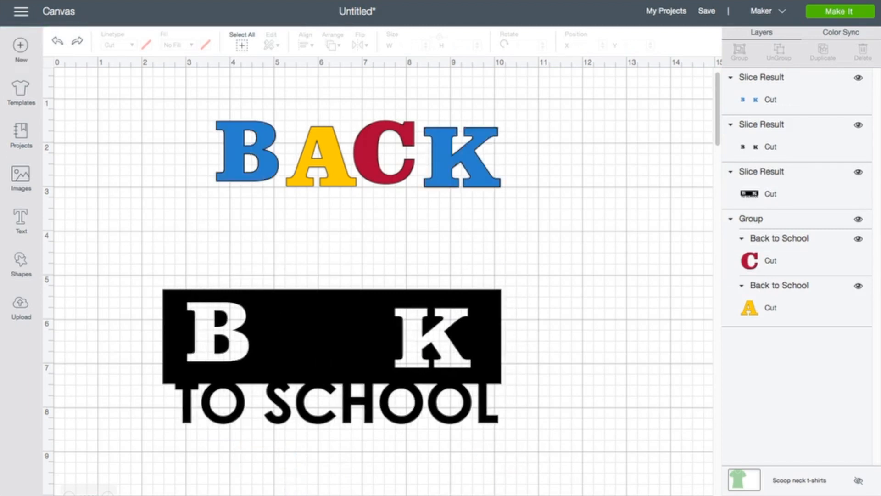
{"action": "key", "text": "ctrl+z"}
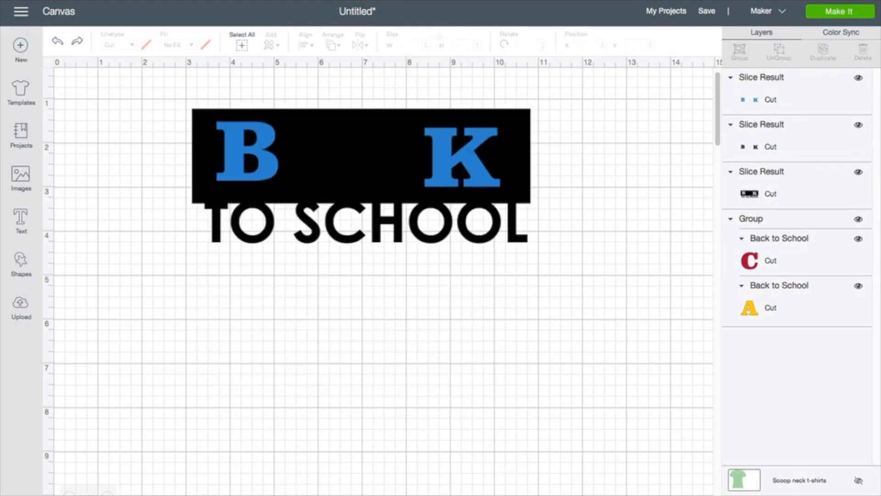
{"action": "key", "text": "ctrl+z"}
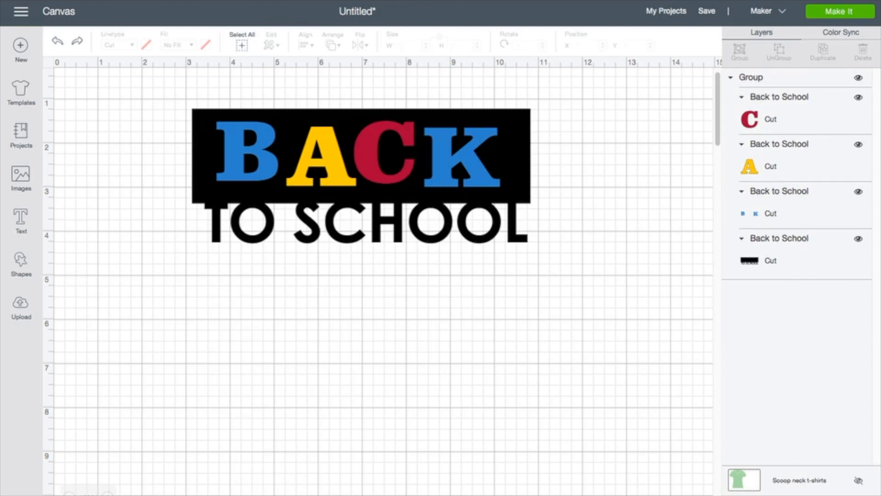
Step: Move the grouped design to about X 0.54, Y 1.43 and shrink it to about 5.11 by 2.03 inches
{"action": "left_click", "coordinate": [361, 176]}
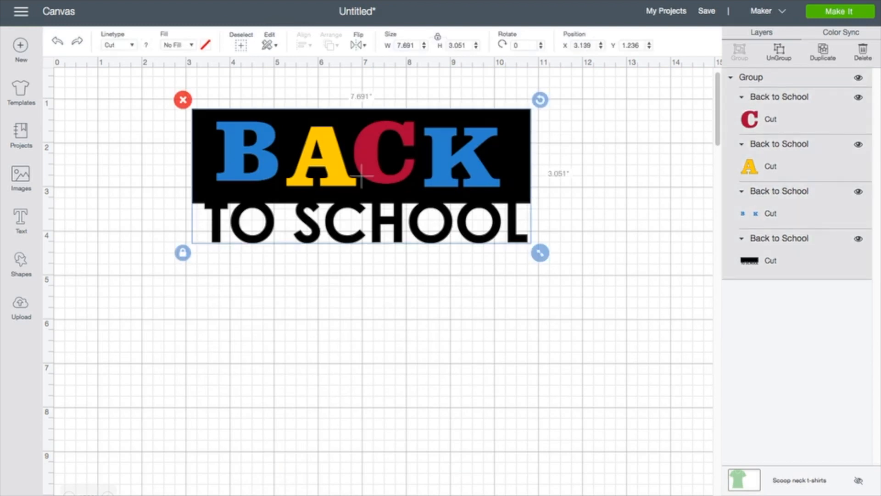
{"action": "left_click_drag", "start_coordinate": [361, 176], "coordinate": [247, 184]}
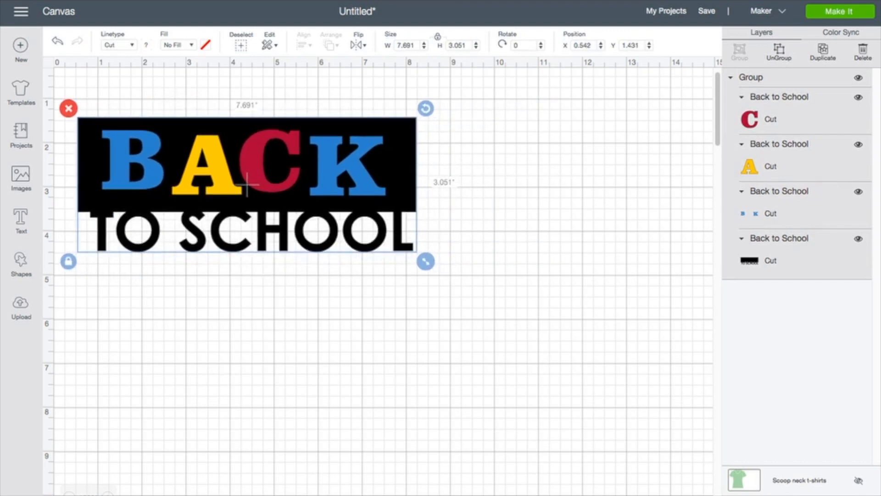
{"action": "left_click_drag", "start_coordinate": [426, 261], "coordinate": [312, 216]}
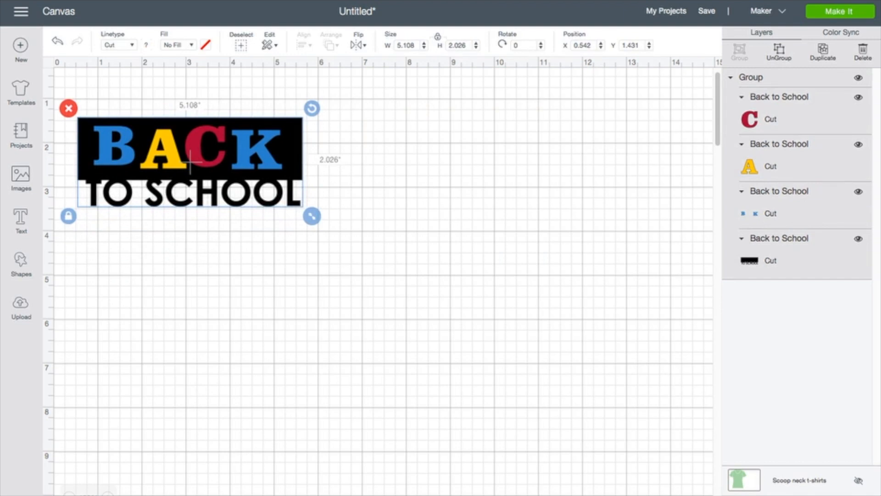
Step: Duplicate the grouped design twice and line the copies up edge to edge in one row, the last at about X 10.68, Y 1.42
{"action": "key", "text": "ctrl+d"}
{"action": "key", "text": "ctrl+d"}
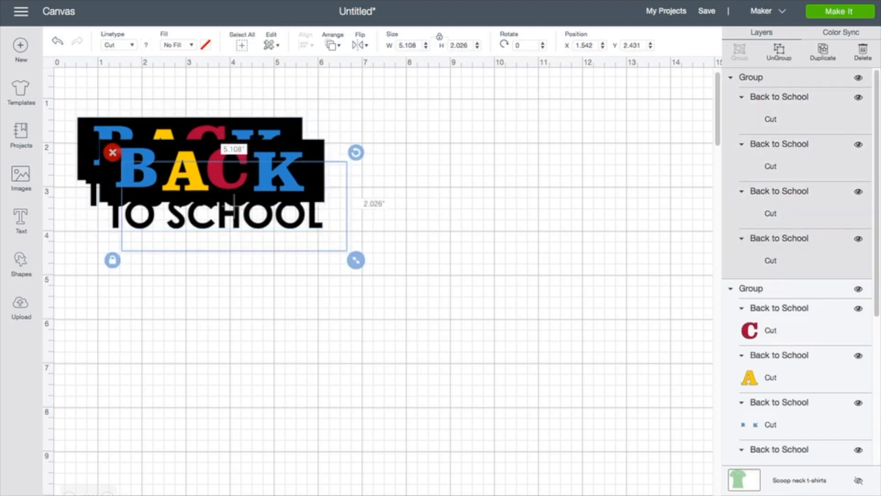
{"action": "left_click_drag", "start_coordinate": [234, 207], "coordinate": [275, 324]}
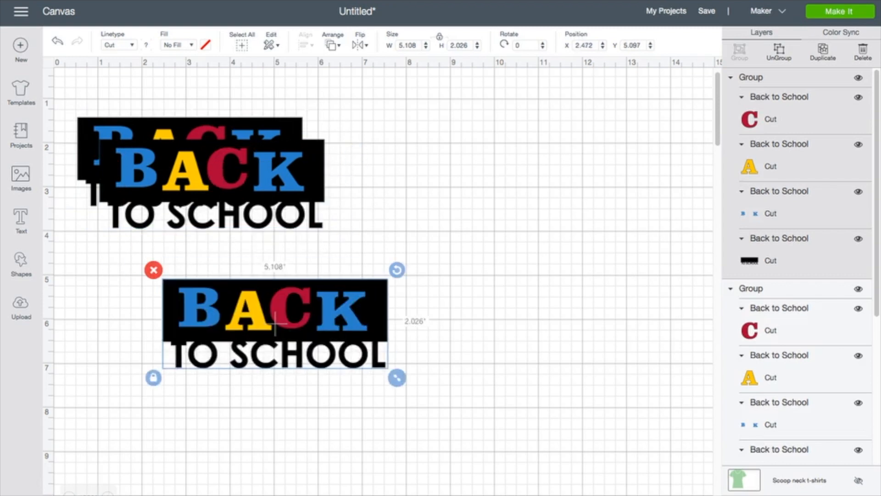
{"action": "left_click_drag", "start_coordinate": [213, 183], "coordinate": [413, 163]}
{"action": "left_click_drag", "start_coordinate": [275, 323], "coordinate": [637, 161]}
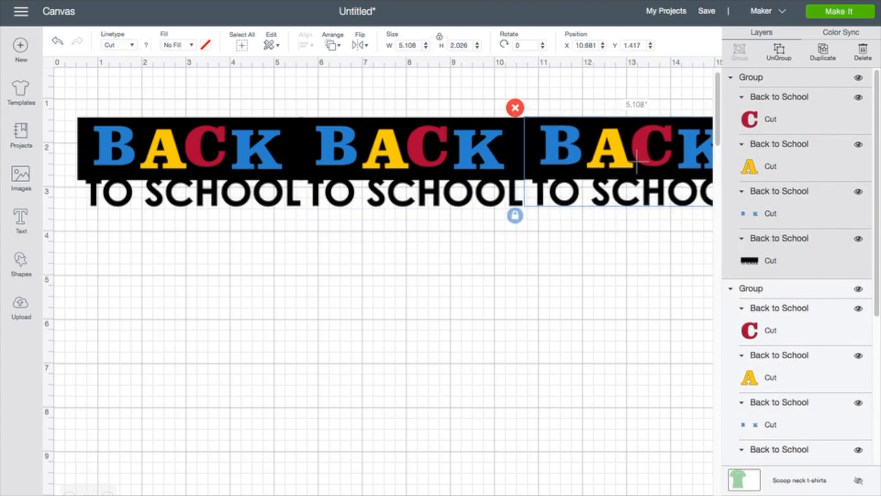
Step: Weld all three grouped designs on the canvas into one single-layer shape
{"action": "left_click", "coordinate": [610, 261]}
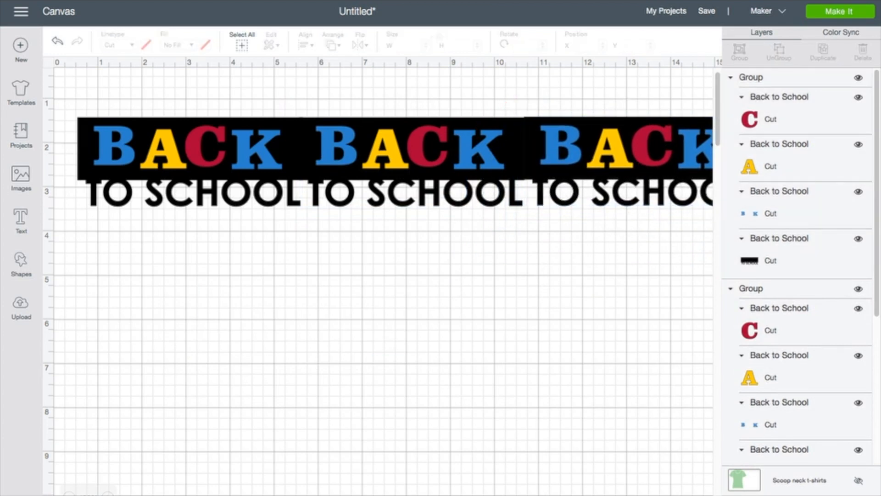
{"action": "key", "text": "ctrl+a"}
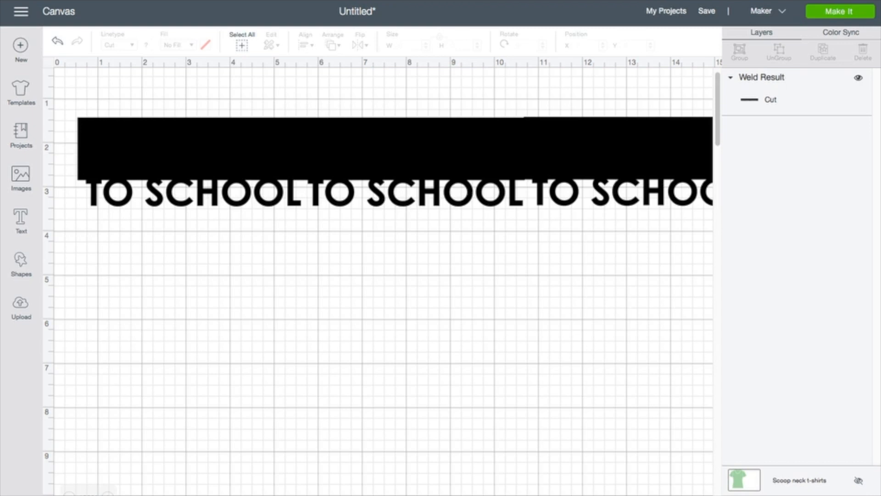
Step: Set the welded shape's width to 10 inches and move it to about X 1.14, Y 1.39
{"action": "mouse_move", "coordinate": [413, 161]}
{"action": "left_mouse_down"}
{"action": "mouse_move", "coordinate": [393, 252]}
{"action": "mouse_move", "coordinate": [397, 163]}
{"action": "mouse_move", "coordinate": [412, 164]}
{"action": "left_mouse_up"}
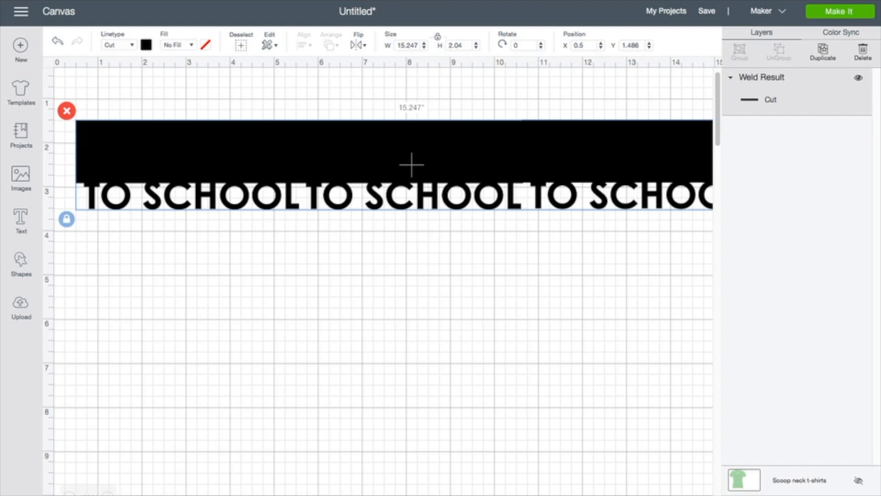
{"action": "left_click_drag", "start_coordinate": [412, 164], "coordinate": [358, 240]}
{"action": "left_click_drag", "start_coordinate": [705, 296], "coordinate": [605, 282]}
{"action": "left_click_drag", "start_coordinate": [390, 238], "coordinate": [390, 200]}
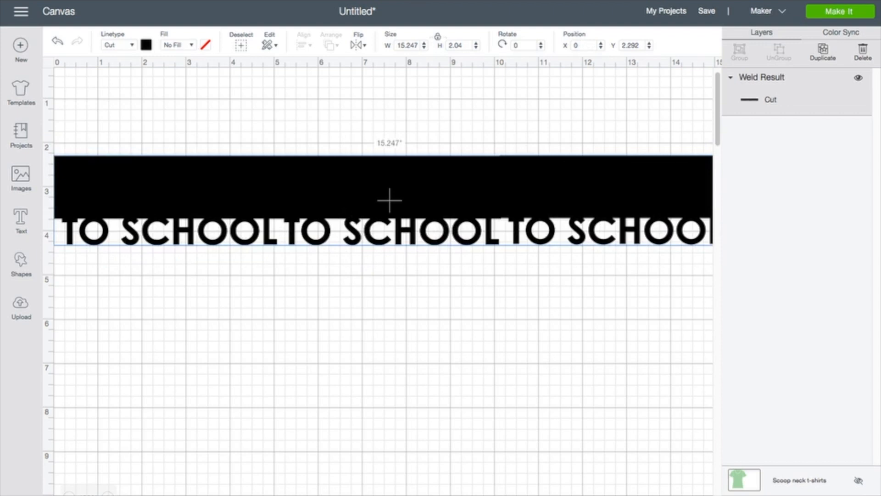
{"action": "left_click_drag", "start_coordinate": [418, 45], "coordinate": [401, 45]}
{"action": "type", "text": "0"}
{"action": "key", "text": "Return"}
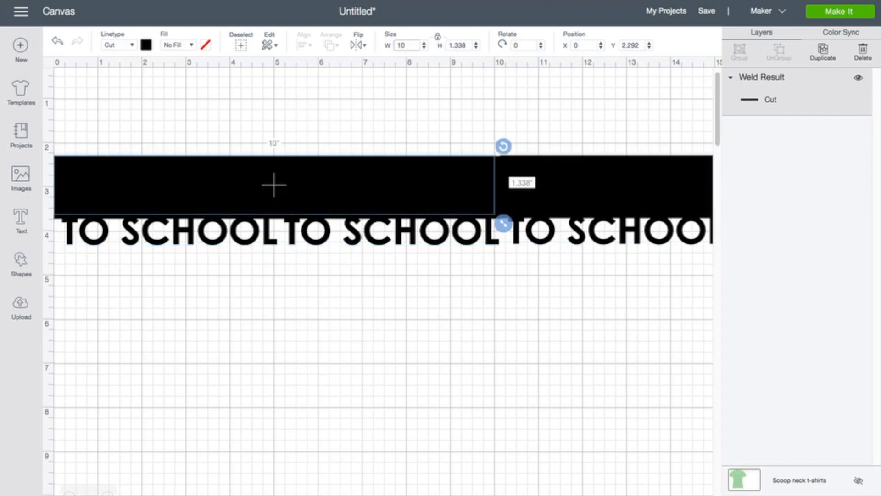
{"action": "left_click_drag", "start_coordinate": [274, 185], "coordinate": [324, 145]}
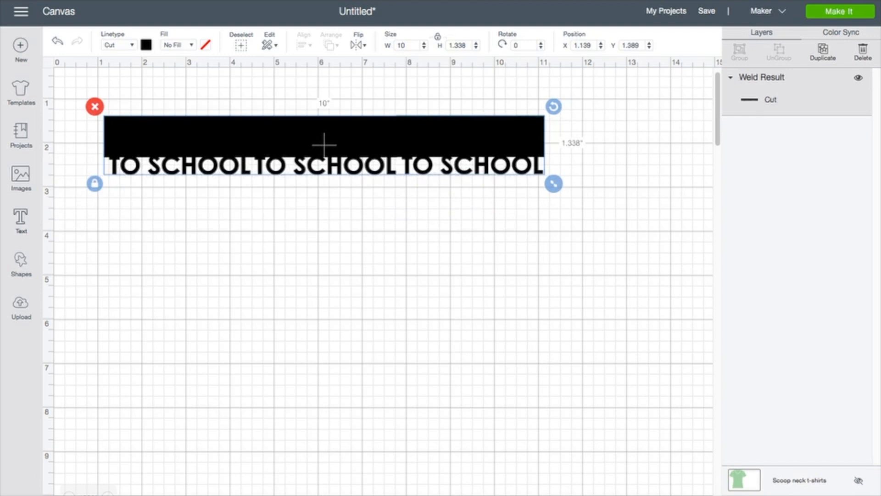
Step: Add a text object containing a first name and place it below the welded shape at about X 2.81, Y 6.36
{"action": "left_click", "coordinate": [21, 220]}
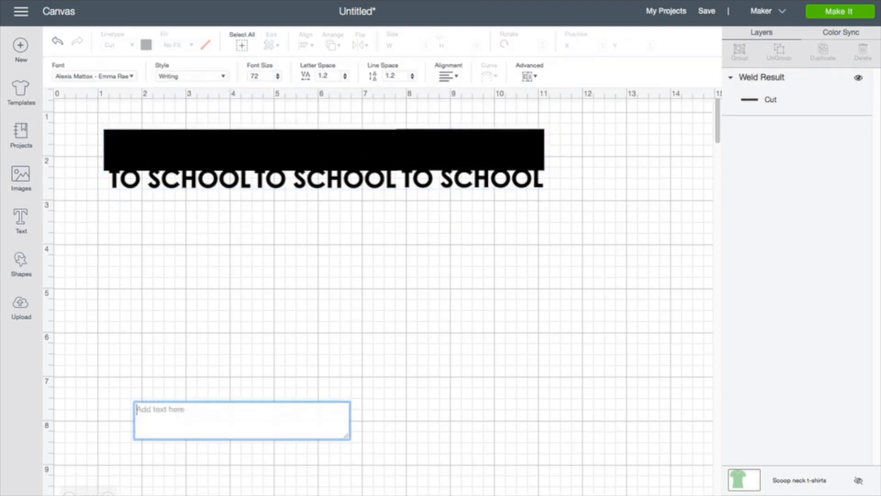
{"action": "type", "text": "Lisa"}
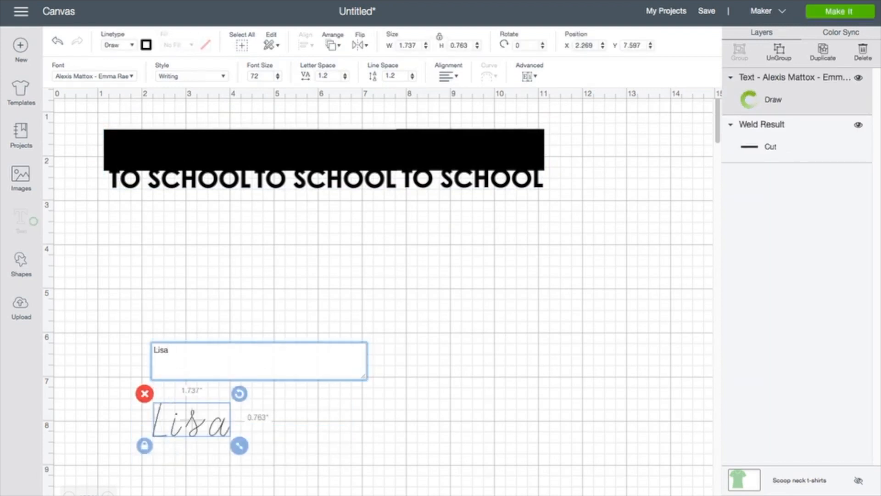
{"action": "left_click_drag", "start_coordinate": [192, 419], "coordinate": [215, 332]}
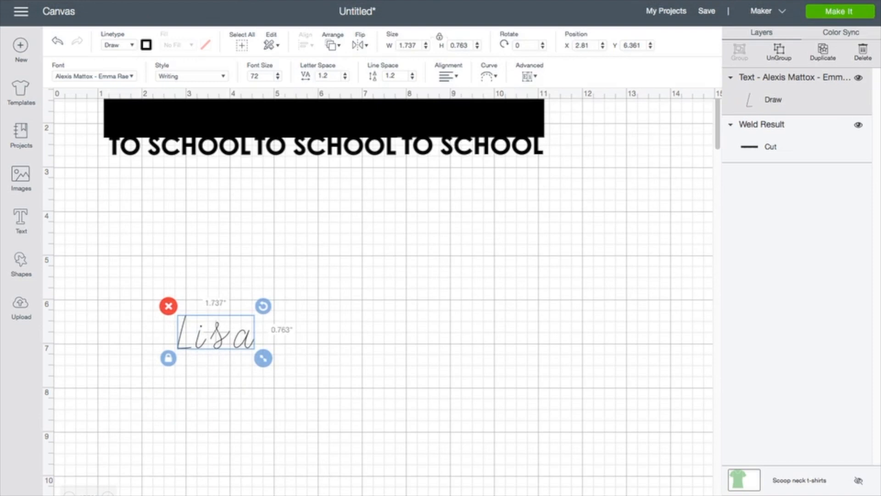
Step: Set the name text's font to Agent Q and enlarge it to about 5.18 by 2.44 inches
{"action": "left_click", "coordinate": [94, 76]}
{"action": "scroll", "coordinate": [381, 179], "scroll_direction": "up", "scroll_amount": 2}
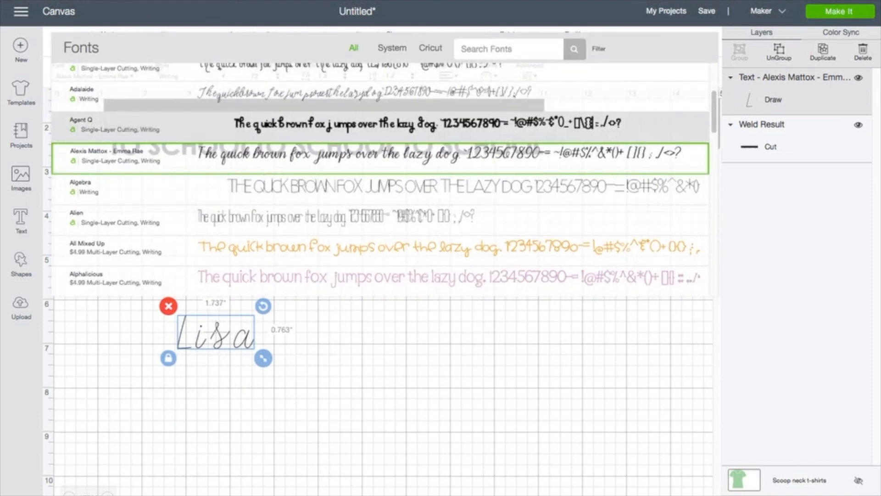
{"action": "left_click", "coordinate": [259, 122]}
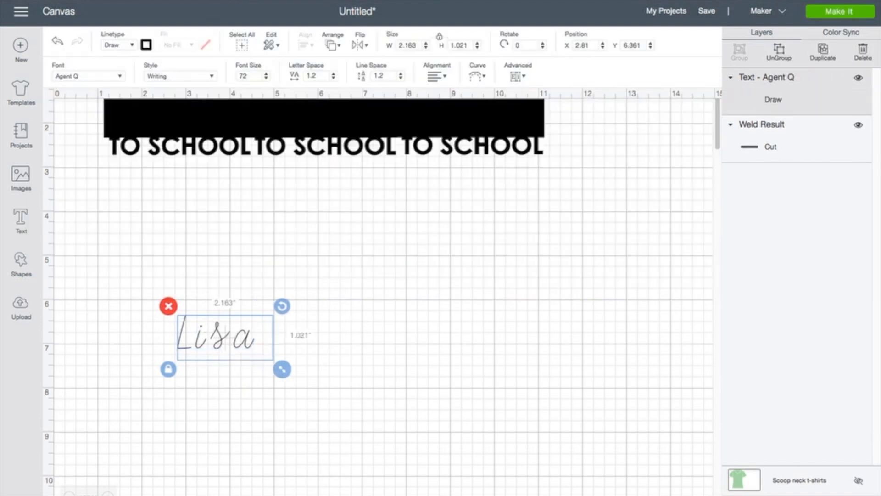
{"action": "left_click_drag", "start_coordinate": [282, 369], "coordinate": [415, 432]}
{"action": "left_click", "coordinate": [487, 390]}
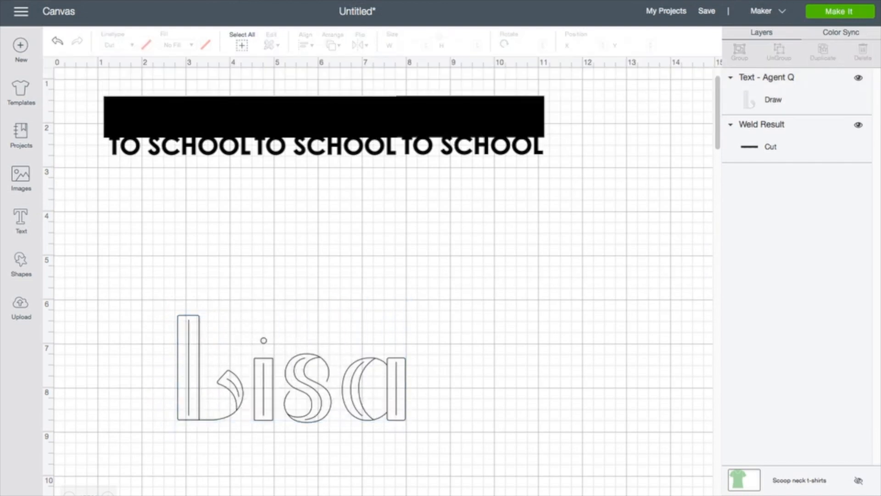
Step: Ungroup the name text to letters and shift the last three letters closer together until neighbouring letters touch
{"action": "left_click", "coordinate": [264, 391]}
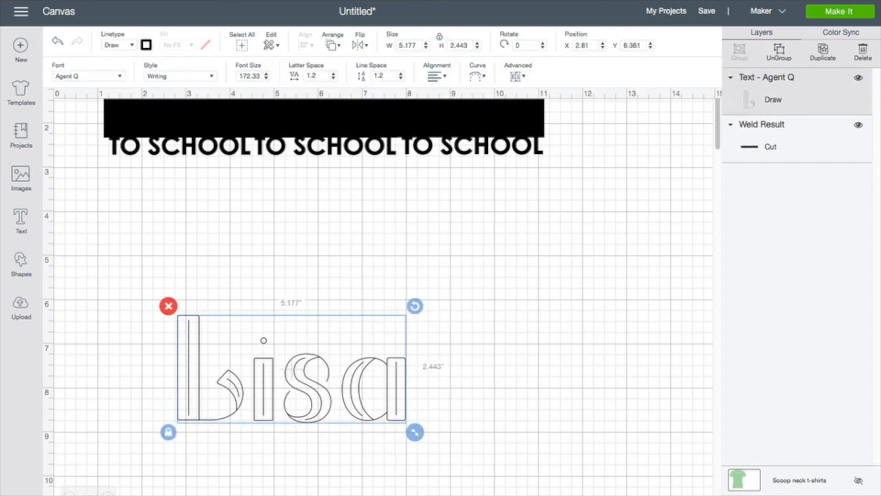
{"action": "left_click", "coordinate": [517, 76]}
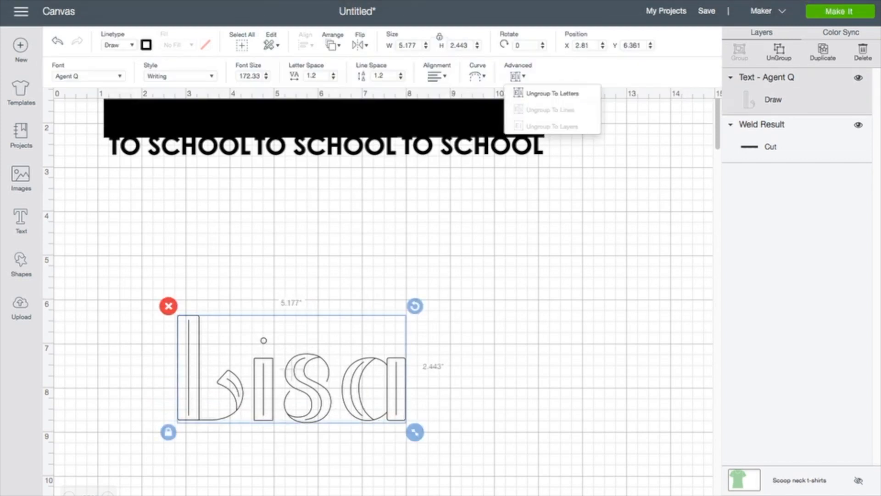
{"action": "left_click", "coordinate": [552, 93]}
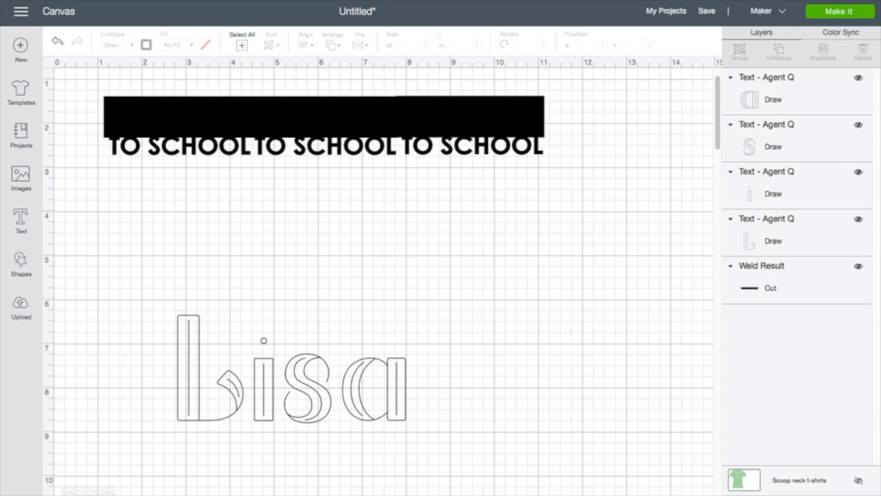
{"action": "left_click_drag", "start_coordinate": [264, 381], "coordinate": [252, 381]}
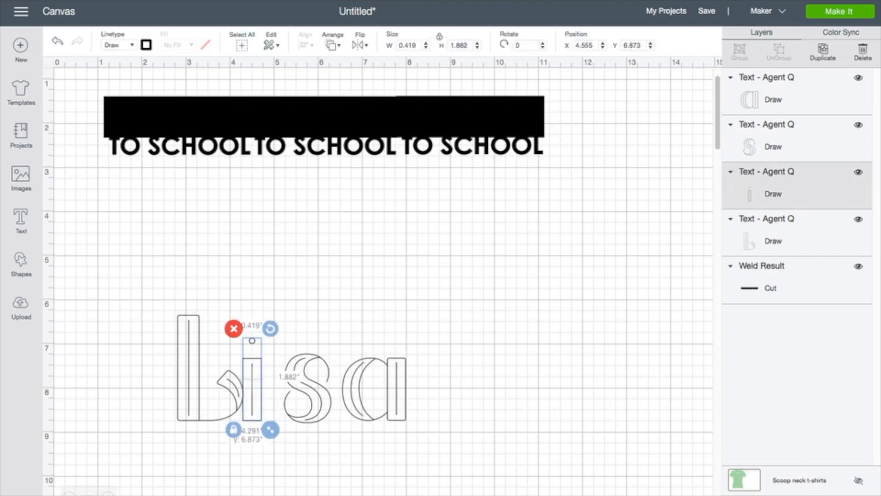
{"action": "left_click_drag", "start_coordinate": [307, 388], "coordinate": [284, 388]}
{"action": "left_click_drag", "start_coordinate": [374, 388], "coordinate": [338, 388]}
{"action": "left_click", "coordinate": [413, 358]}
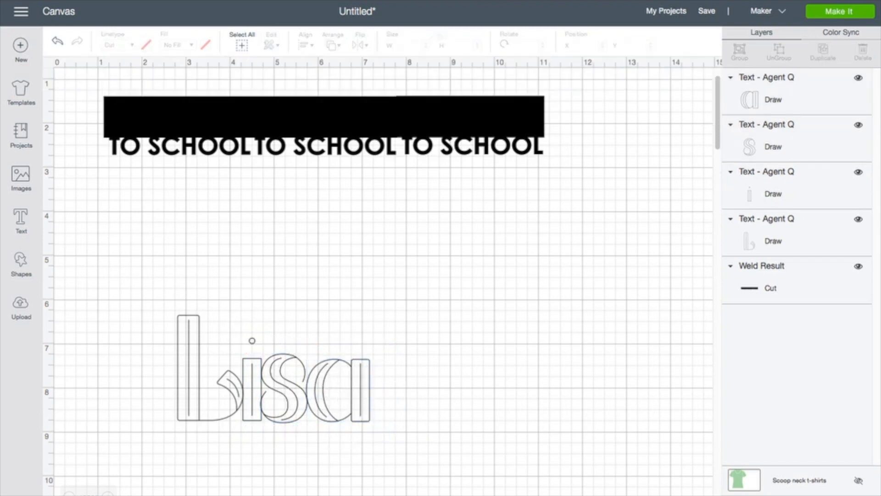
Step: Set the linetype of all four outlined letters to Cut and attach them to each other
{"action": "left_click_drag", "start_coordinate": [152, 299], "coordinate": [389, 428]}
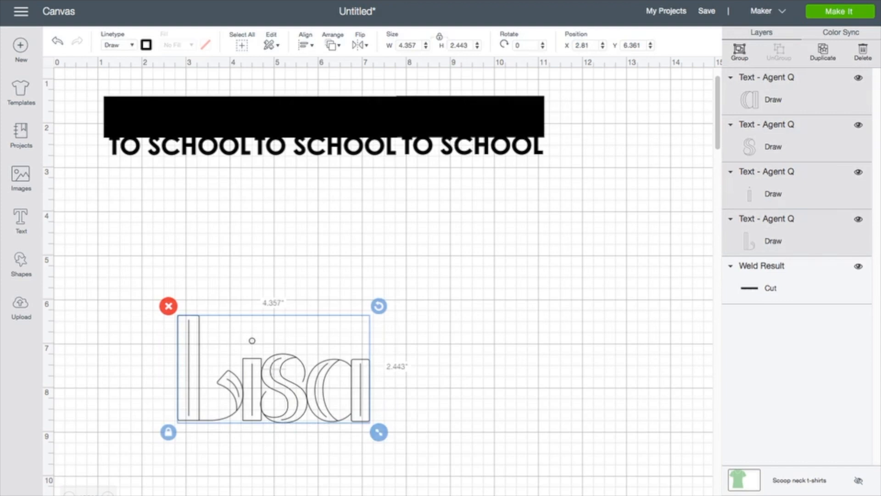
{"action": "left_click", "coordinate": [120, 45]}
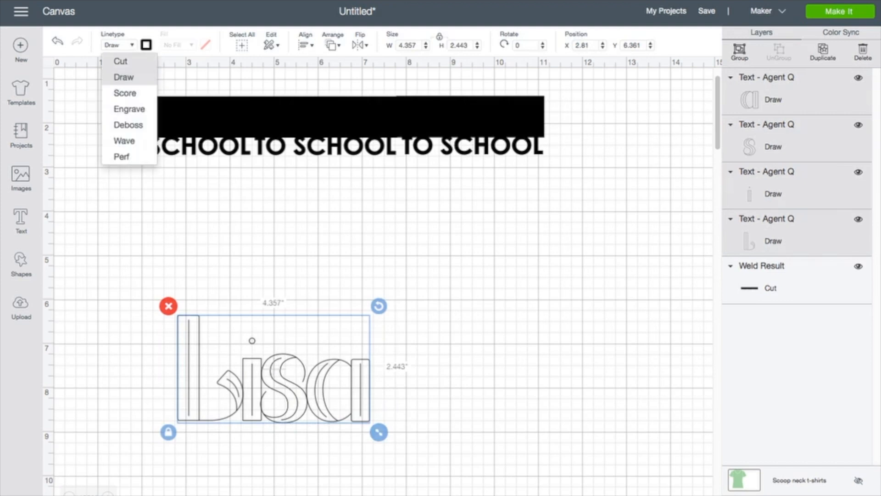
{"action": "left_click", "coordinate": [121, 61]}
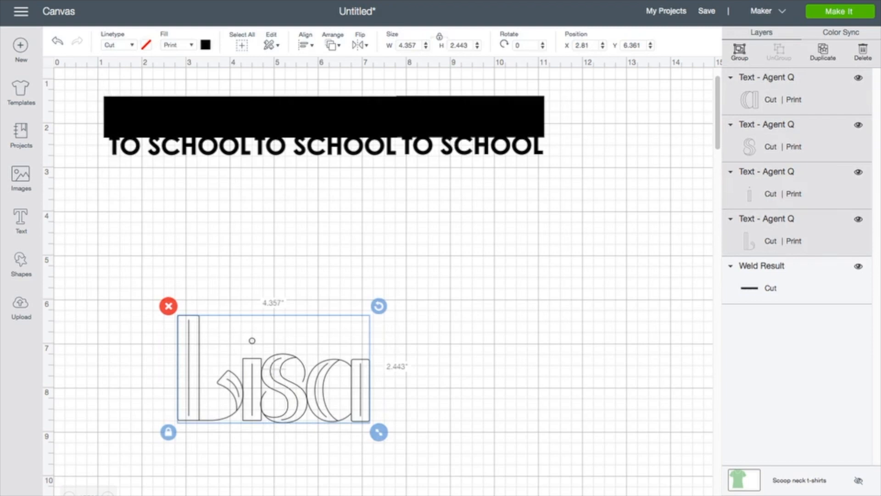
{"action": "key", "text": "Escape"}
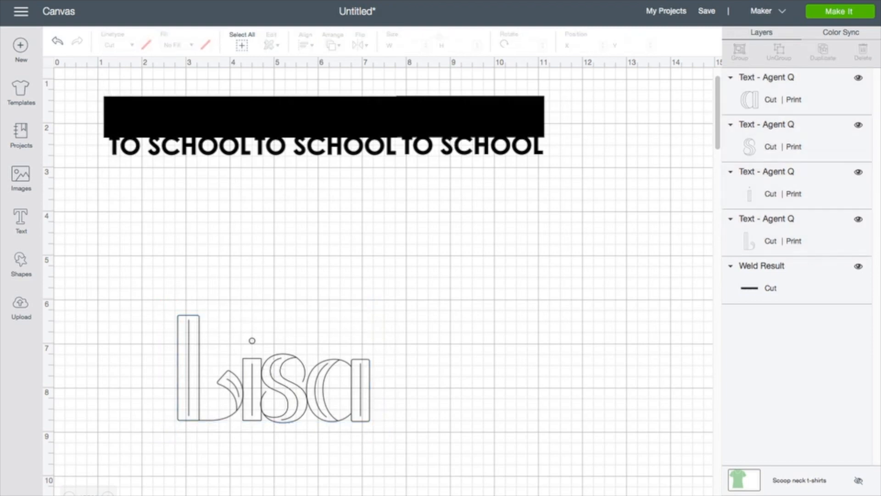
{"action": "left_click_drag", "start_coordinate": [162, 297], "coordinate": [394, 445]}
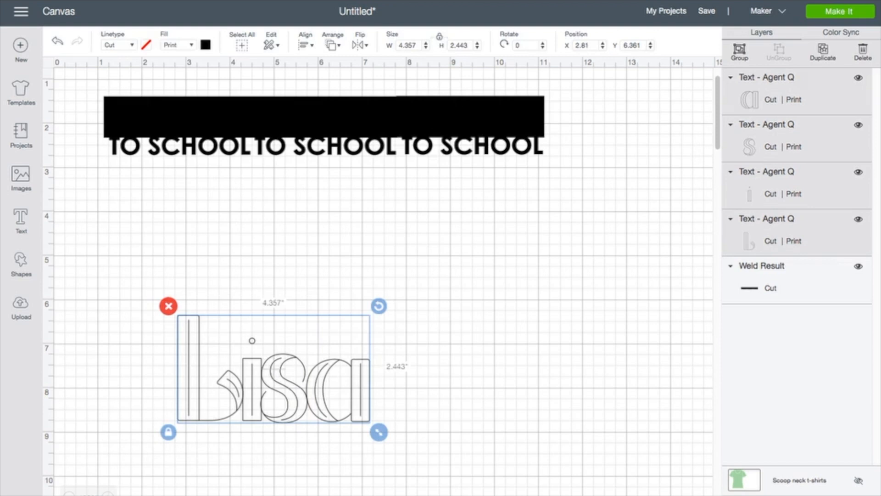
{"action": "key", "text": "ctrl+alt+a"}
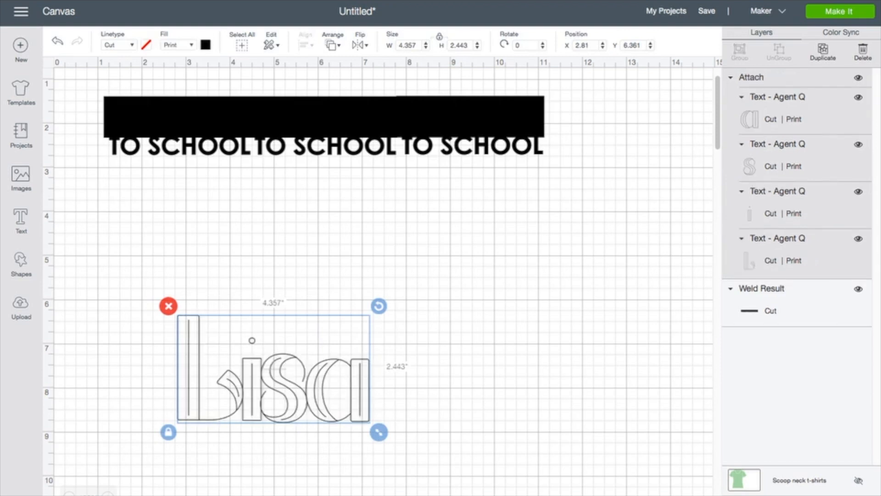
{"action": "key", "text": "Escape"}
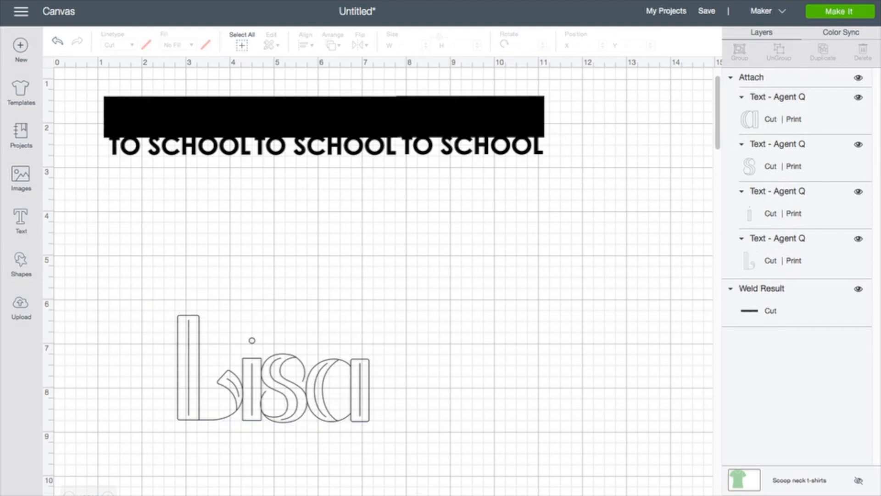
Step: Add a second text with the same first name and move the attached letters above it to about X 2.38, Y 4.1
{"action": "left_click", "coordinate": [20, 219]}
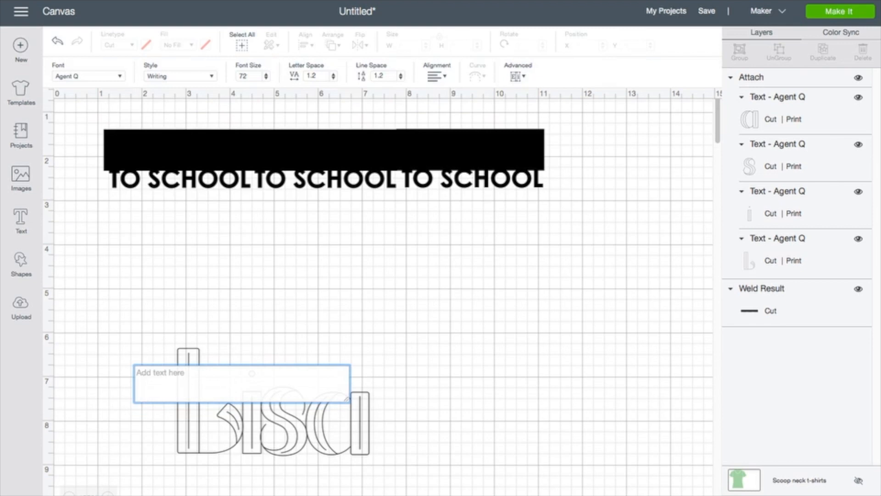
{"action": "type", "text": "Lisa"}
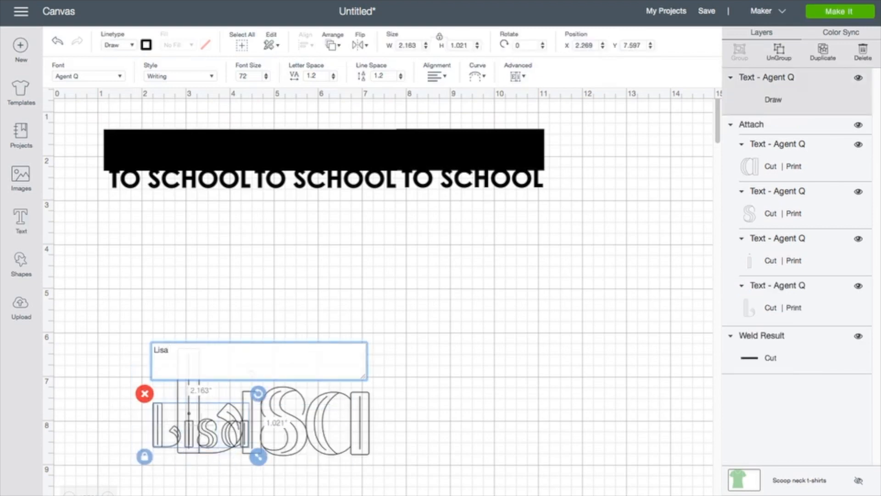
{"action": "left_click_drag", "start_coordinate": [317, 420], "coordinate": [298, 320]}
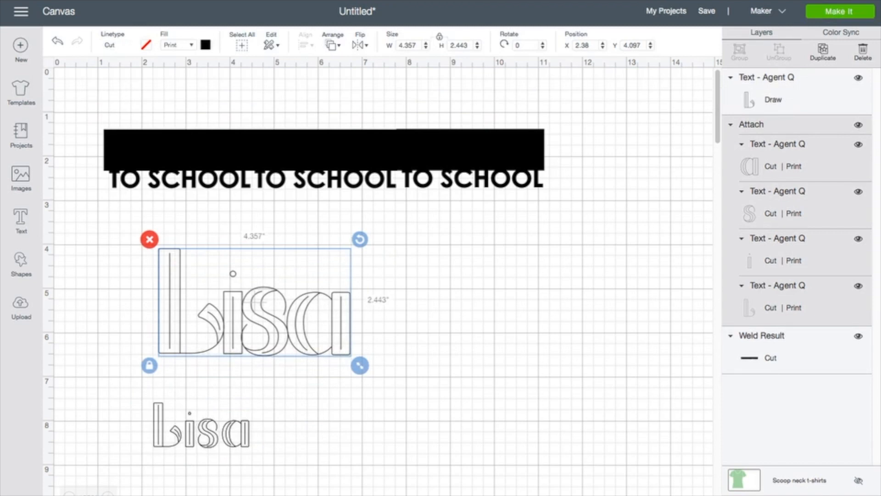
Step: Set the style of the new, smaller name text to Regular
{"action": "left_click", "coordinate": [204, 429]}
{"action": "left_click", "coordinate": [179, 76]}
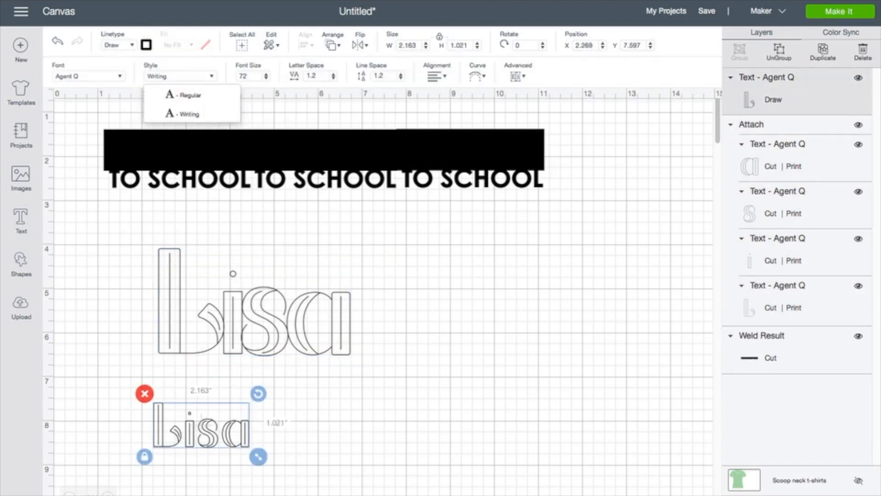
{"action": "left_click", "coordinate": [184, 95]}
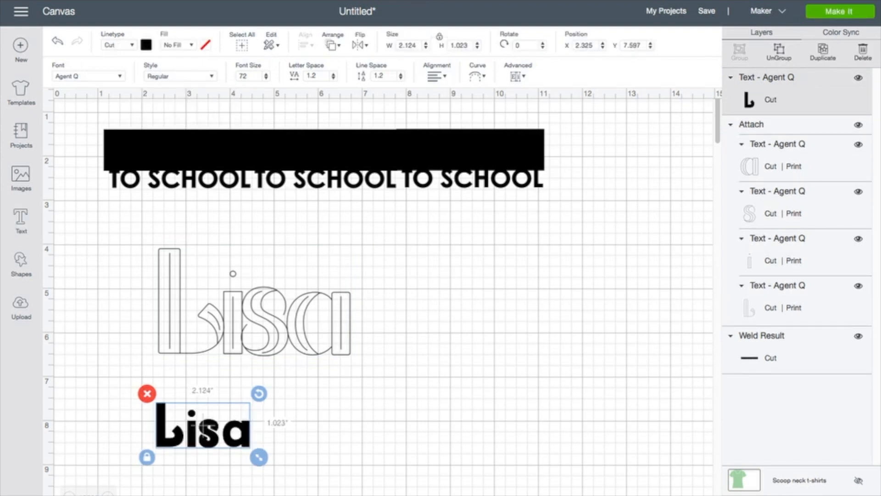
Step: Delete the attached outlined letters, and enlarge the solid name text to about 4.39 by 2.11 inches at about X 2.7, Y 4.6
{"action": "left_click", "coordinate": [184, 317]}
{"action": "left_click", "coordinate": [147, 238]}
{"action": "left_click_drag", "start_coordinate": [204, 429], "coordinate": [220, 297]}
{"action": "left_click_drag", "start_coordinate": [275, 325], "coordinate": [375, 373]}
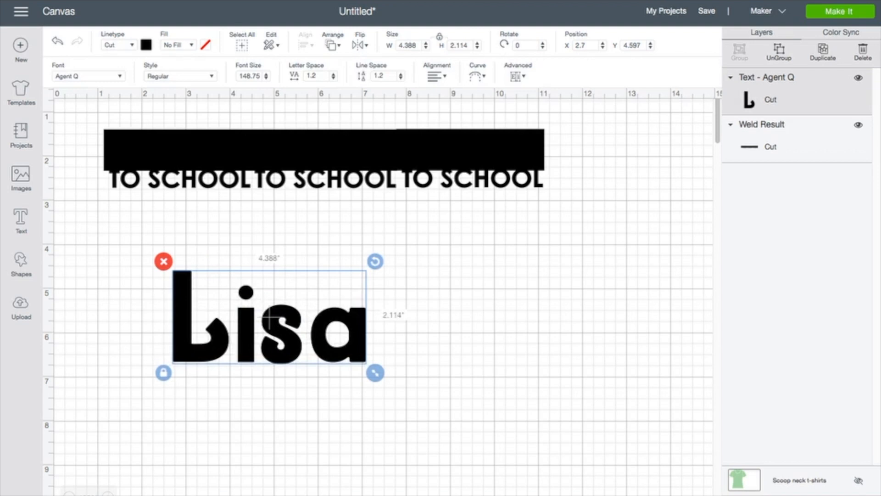
Step: Ungroup the solid name text to letters and slide the last three letters over until neighbouring letters overlap
{"action": "left_click", "coordinate": [518, 77]}
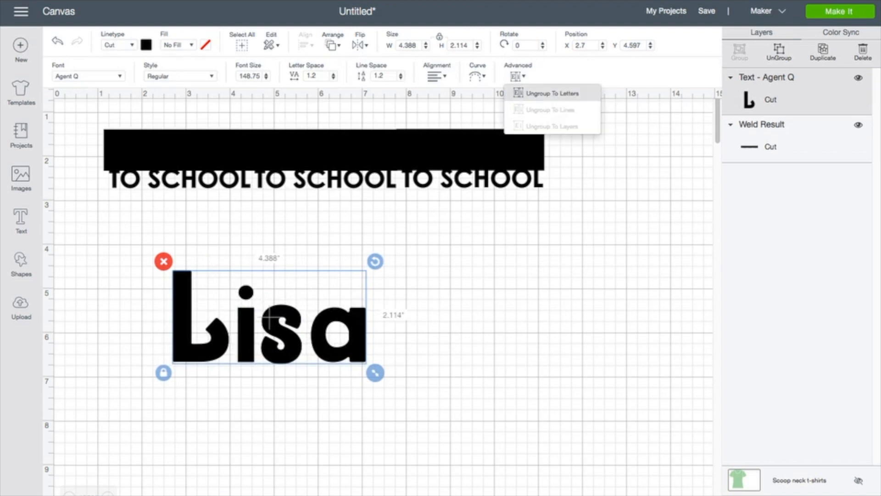
{"action": "left_click", "coordinate": [553, 93]}
{"action": "mouse_move", "coordinate": [247, 323]}
{"action": "left_mouse_down"}
{"action": "mouse_move", "coordinate": [233, 324]}
{"action": "mouse_move", "coordinate": [260, 332]}
{"action": "left_mouse_up"}
{"action": "left_click_drag", "start_coordinate": [337, 334], "coordinate": [298, 334]}
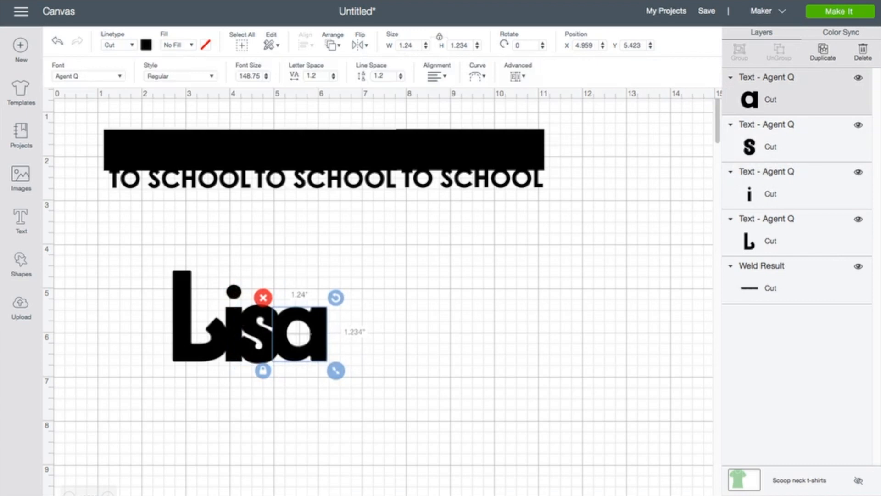
Step: Weld the four overlapping letters into one shape and enlarge it to about 5.82 by 3.52 inches at about X 2.7, Y 3.57
{"action": "key", "text": "Escape"}
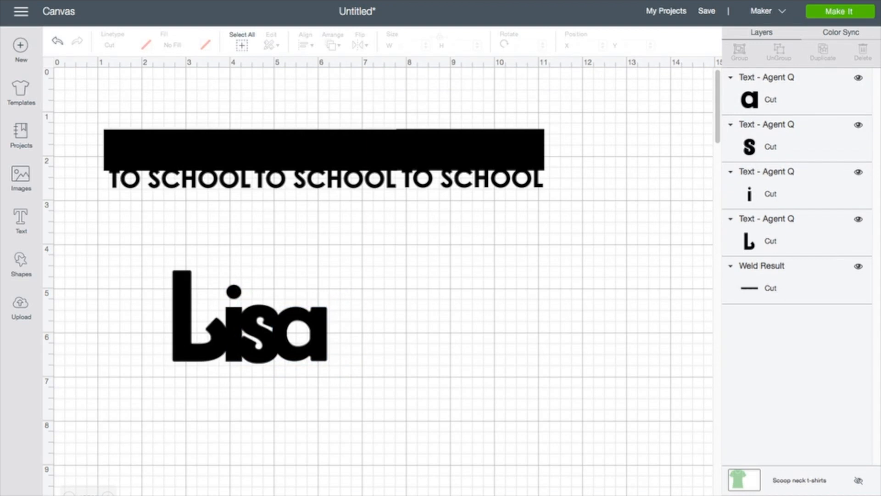
{"action": "left_click_drag", "start_coordinate": [149, 251], "coordinate": [344, 371]}
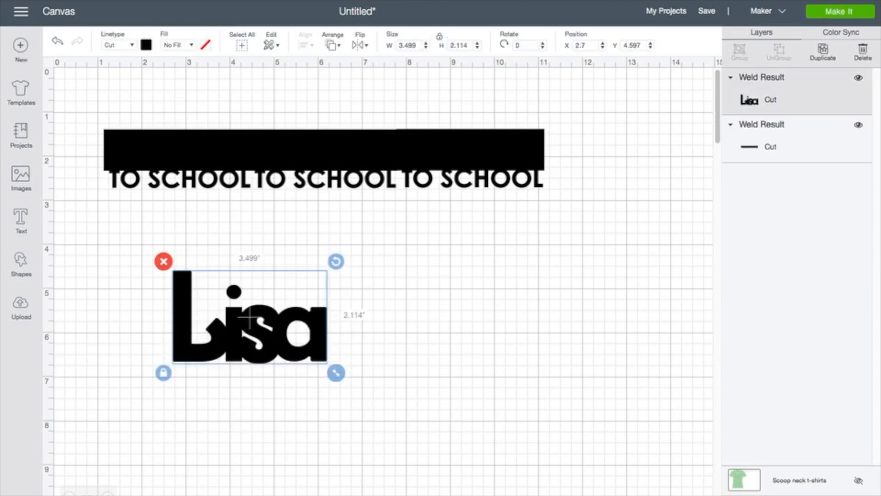
{"action": "left_click_drag", "start_coordinate": [336, 372], "coordinate": [438, 435]}
{"action": "left_click_drag", "start_coordinate": [302, 348], "coordinate": [302, 303]}
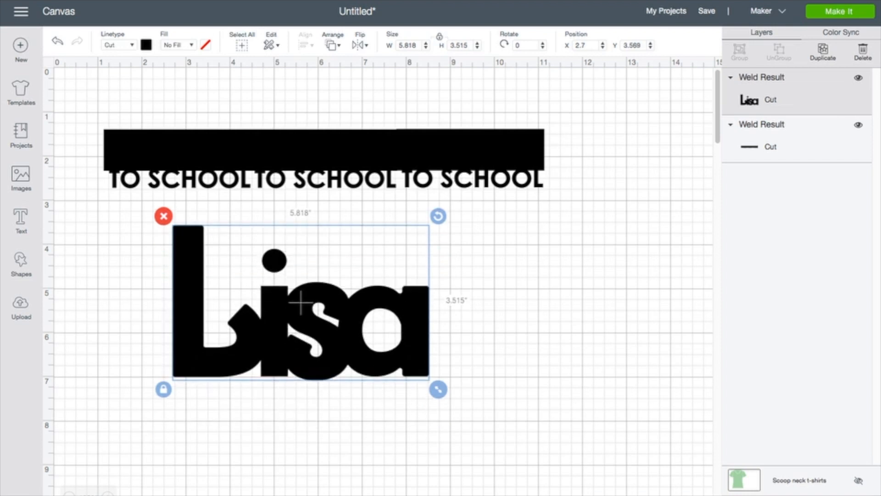
{"action": "left_click_drag", "start_coordinate": [300, 302], "coordinate": [302, 334]}
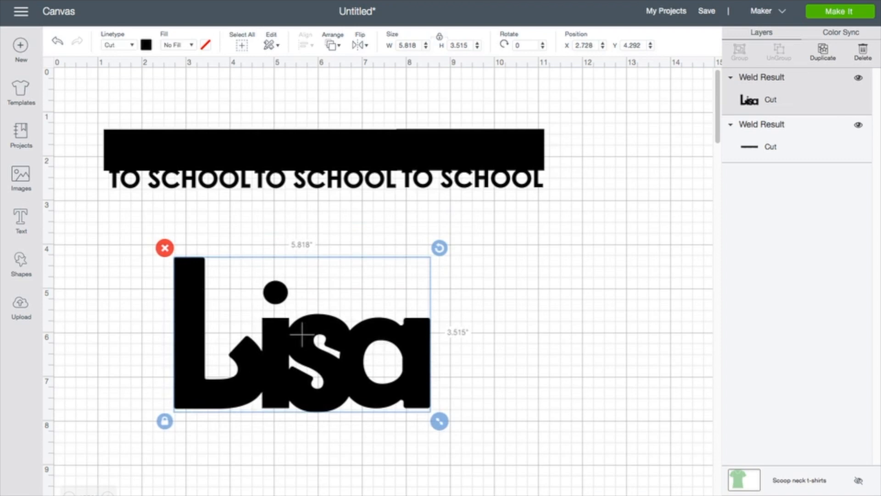
{"action": "key", "text": "ctrl+z"}
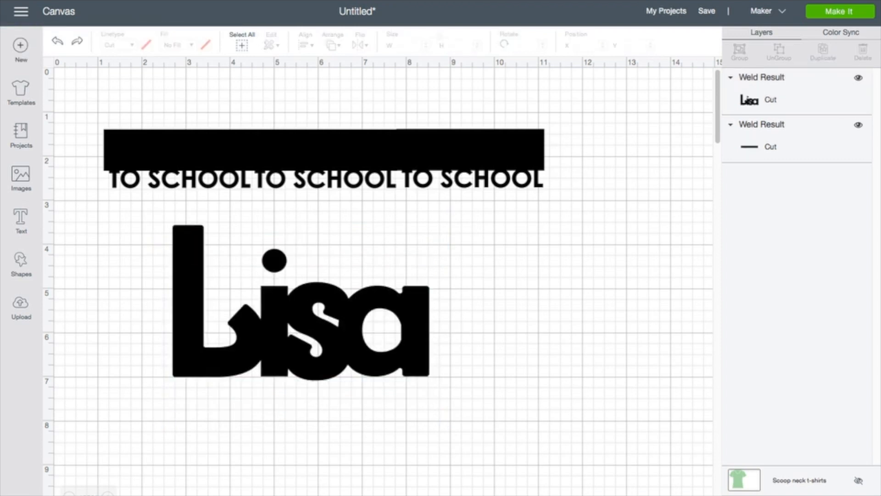
Step: Undo the move and enlargement of the welded name and the weld itself, back to four separate letters
{"action": "key", "text": "ctrl+z"}
{"action": "key", "text": "ctrl+z"}
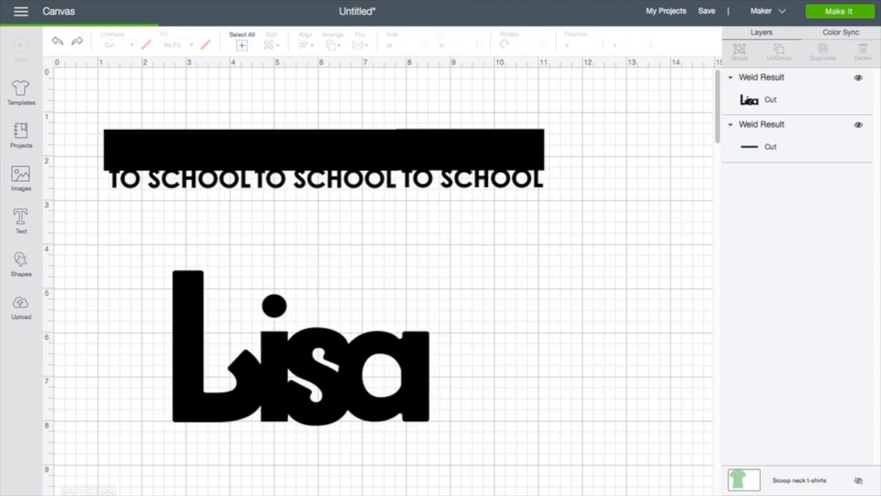
{"action": "key", "text": "ctrl+z"}
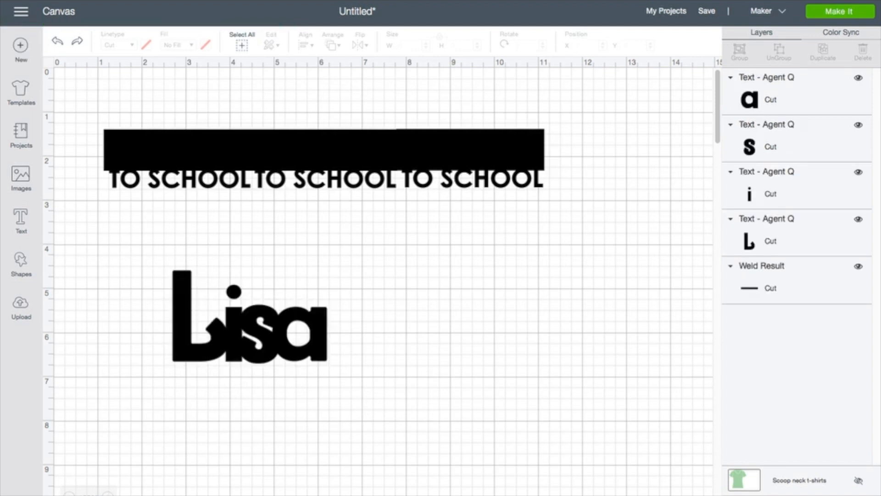
Step: Clear the canvas by deleting the black welded banner shape and all four name letters
{"action": "left_click", "coordinate": [325, 158]}
{"action": "key", "text": "Delete"}
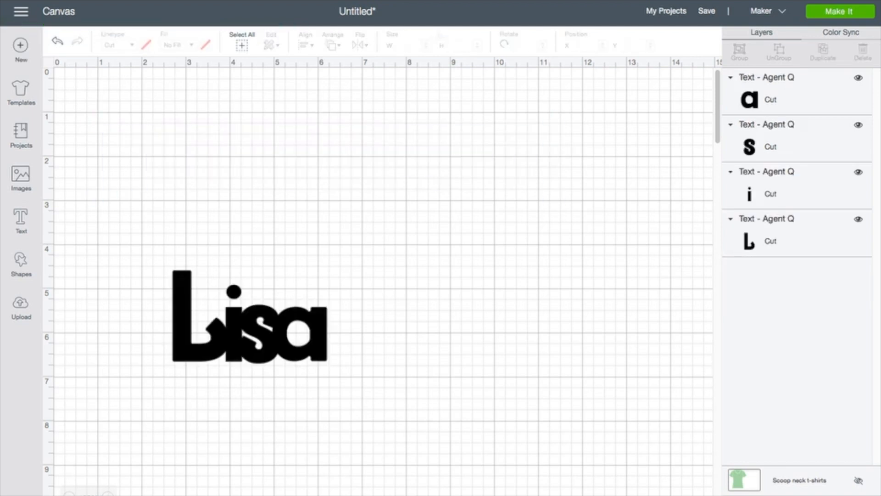
{"action": "left_click", "coordinate": [181, 312]}
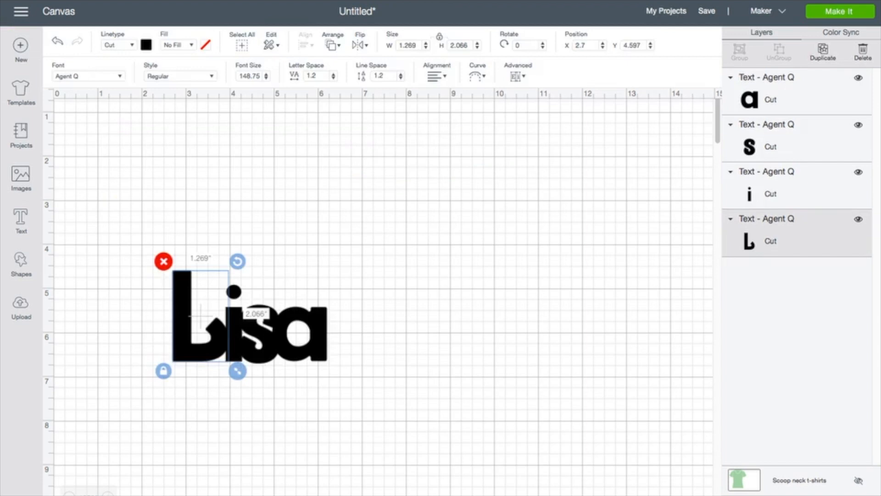
{"action": "left_click", "coordinate": [164, 261]}
{"action": "left_click", "coordinate": [234, 324]}
{"action": "left_click_drag", "start_coordinate": [180, 236], "coordinate": [345, 365]}
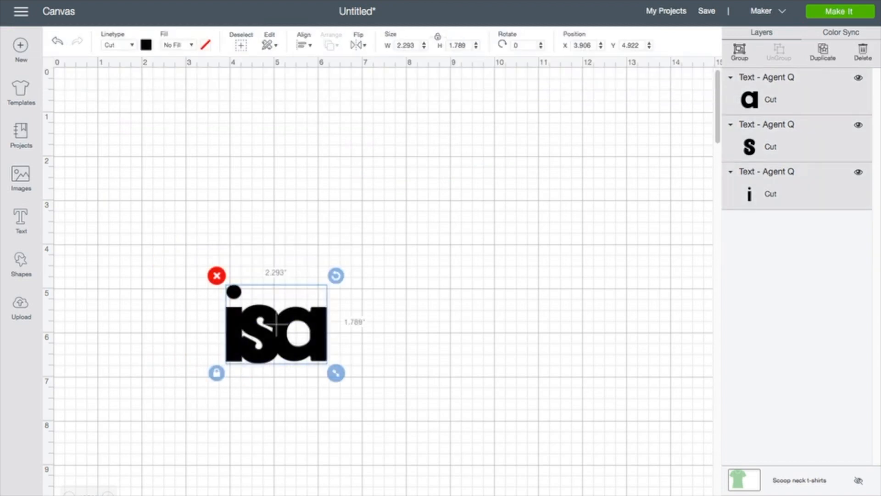
{"action": "key", "text": "Delete"}
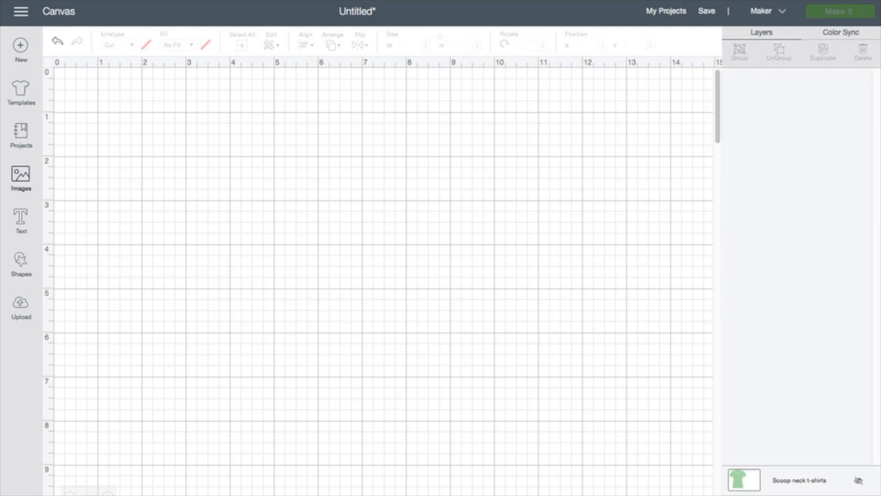
Step: Insert the two-tone teal "Back to School" lettering image from the image library's back to school results
{"action": "left_click", "coordinate": [20, 177]}
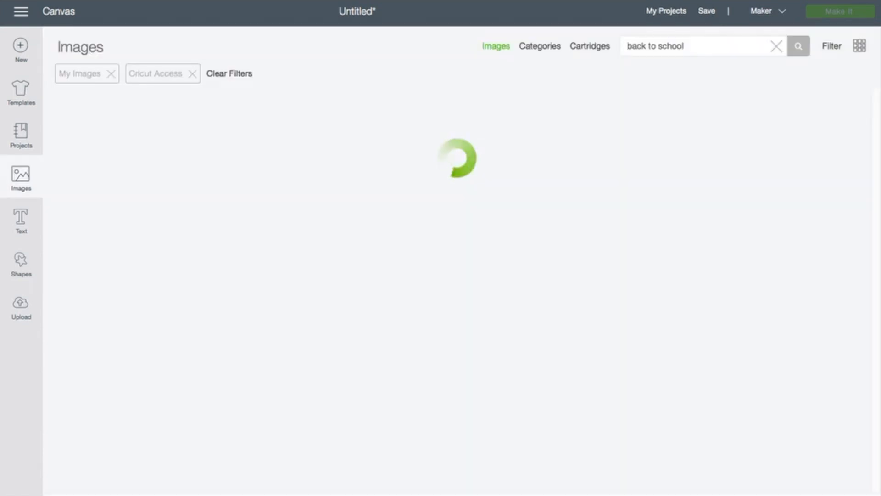
{"action": "scroll", "coordinate": [459, 289], "scroll_direction": "down", "scroll_amount": 1}
{"action": "scroll", "coordinate": [459, 289], "scroll_direction": "up", "scroll_amount": 1}
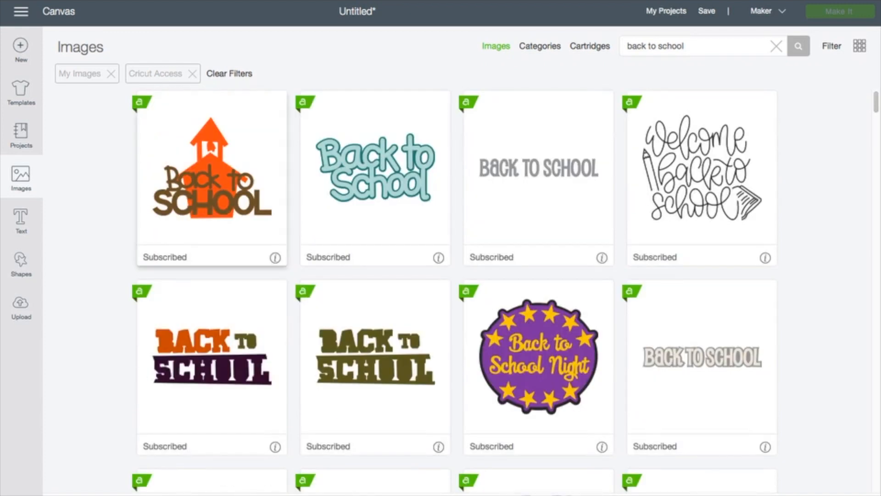
{"action": "left_click", "coordinate": [212, 178]}
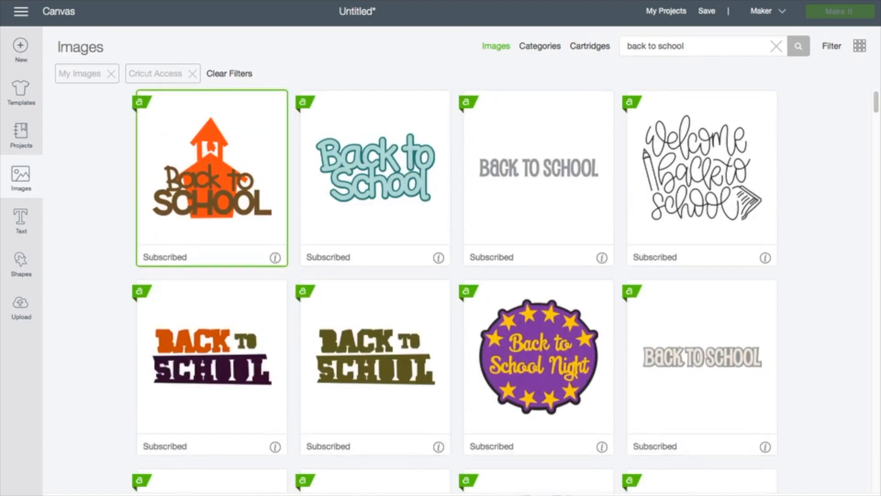
{"action": "left_click", "coordinate": [375, 178]}
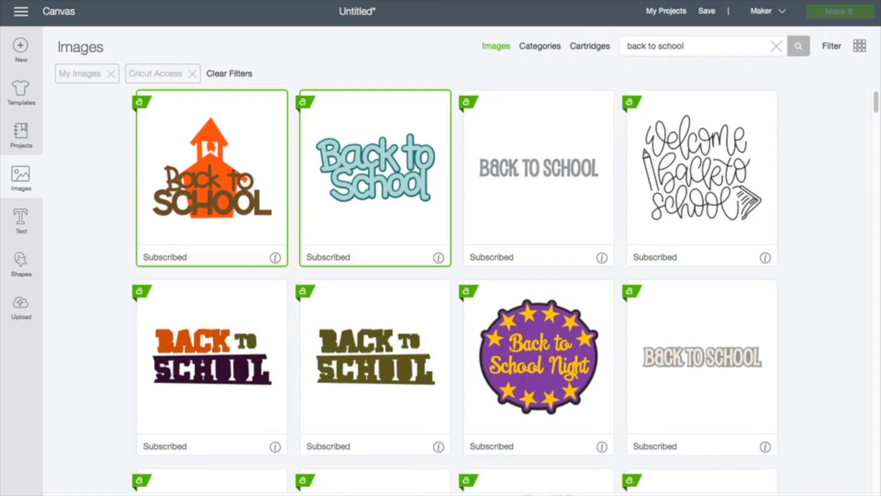
{"action": "left_click", "coordinate": [212, 178]}
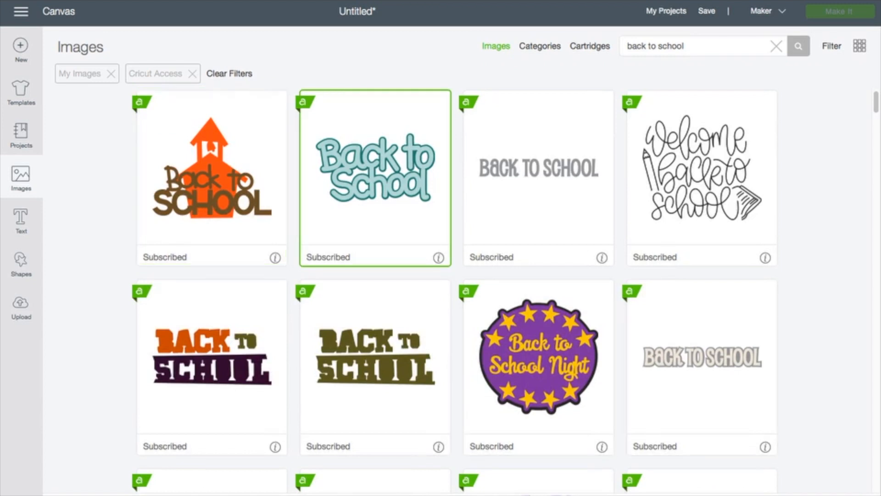
{"action": "left_click", "coordinate": [838, 494]}
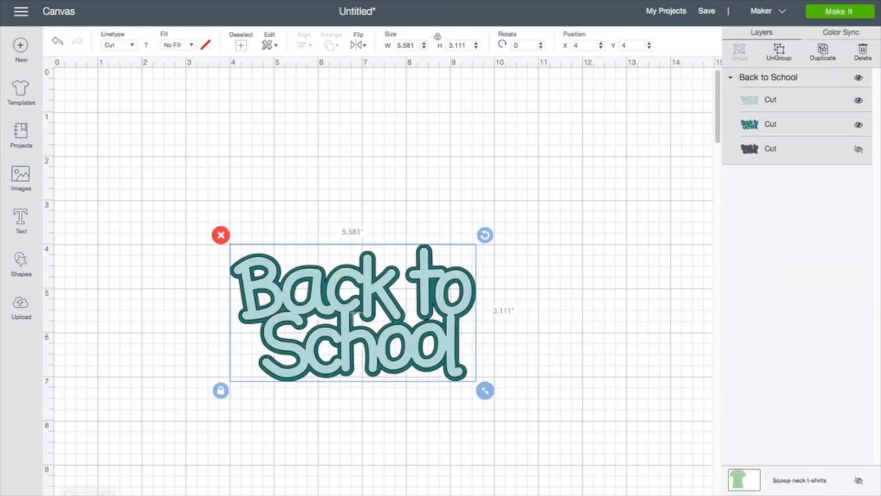
Step: Enlarge the teal image to about 7.75 by 4.32 inches at about X 2.4, Y 1.61, and flatten it into one printable layer
{"action": "left_click_drag", "start_coordinate": [485, 391], "coordinate": [580, 444]}
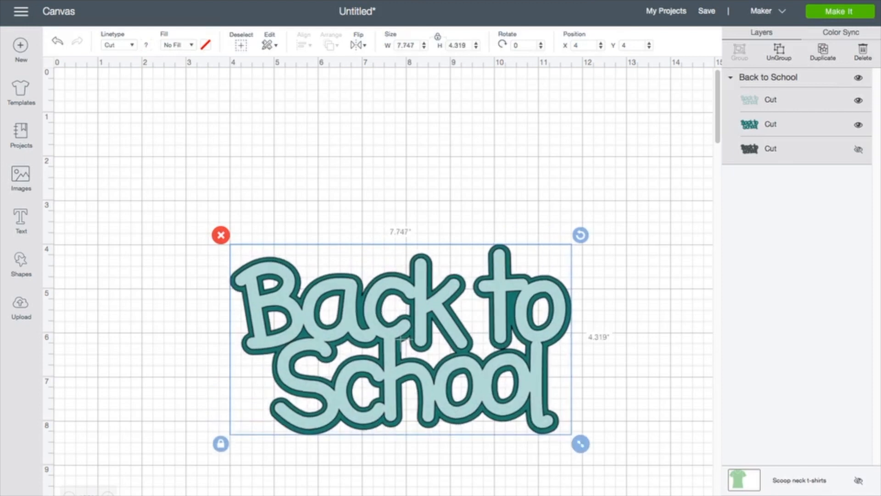
{"action": "left_click_drag", "start_coordinate": [401, 340], "coordinate": [331, 235]}
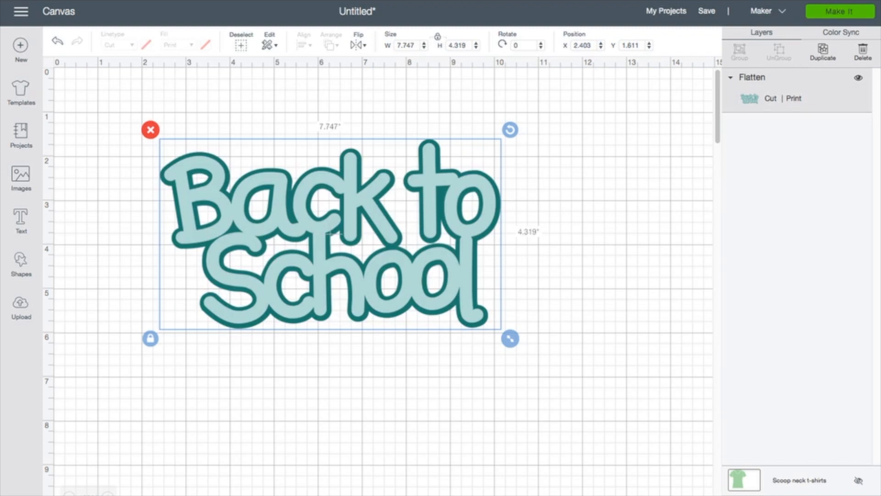
{"action": "left_click", "coordinate": [840, 11]}
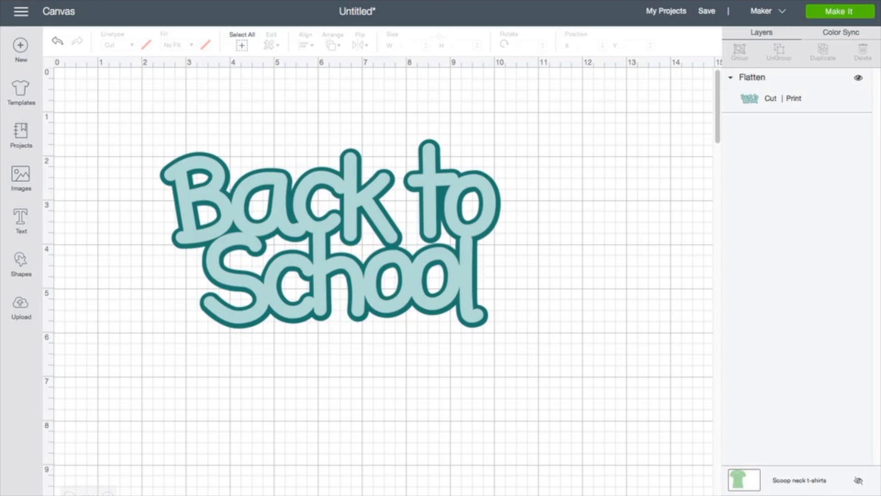
Step: Move the flattened image closer to the canvas origin and insert the yellow open-book "Back to School" image with the purple ribbon
{"action": "left_click_drag", "start_coordinate": [333, 233], "coordinate": [289, 166]}
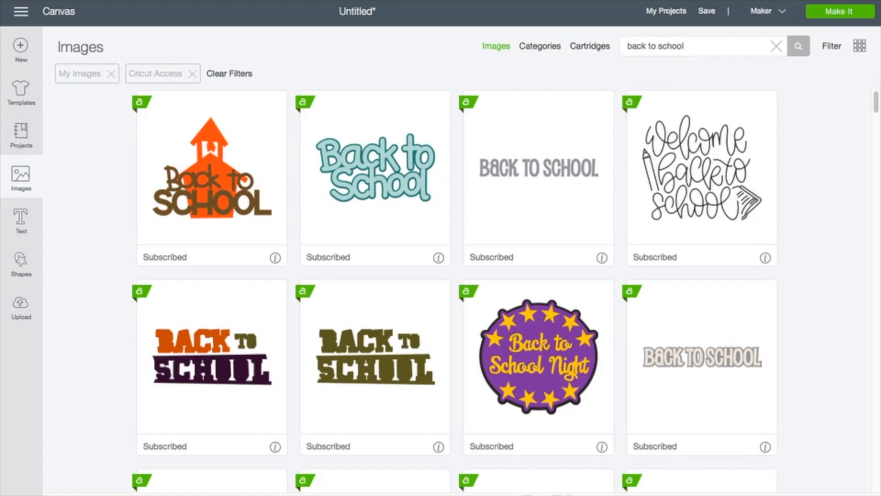
{"action": "scroll", "coordinate": [457, 285], "scroll_direction": "down", "scroll_amount": 9}
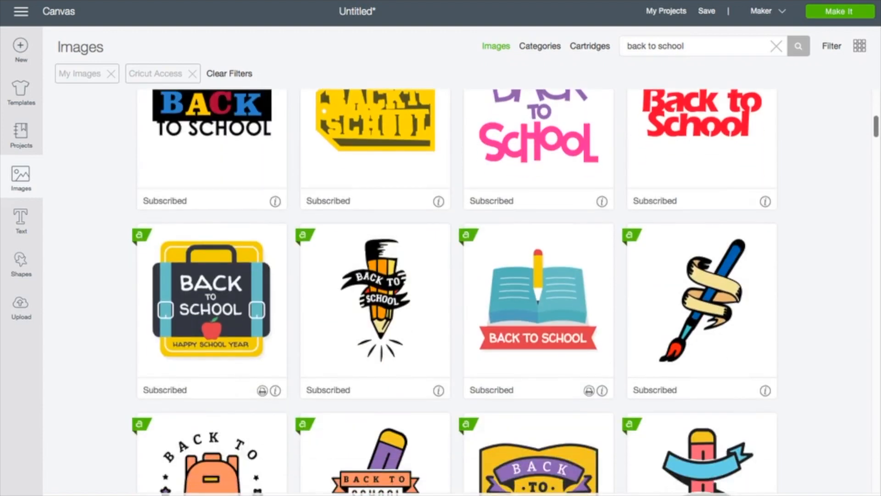
{"action": "scroll", "coordinate": [457, 289], "scroll_direction": "down", "scroll_amount": 2}
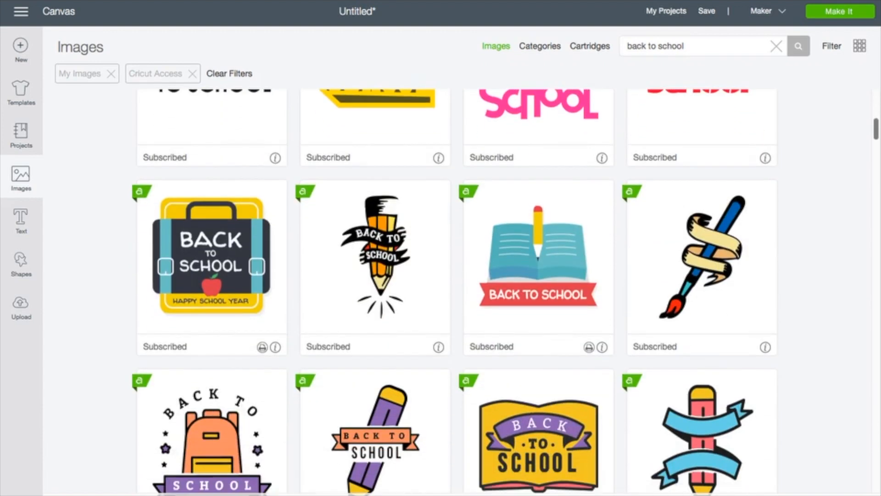
{"action": "left_click", "coordinate": [539, 441]}
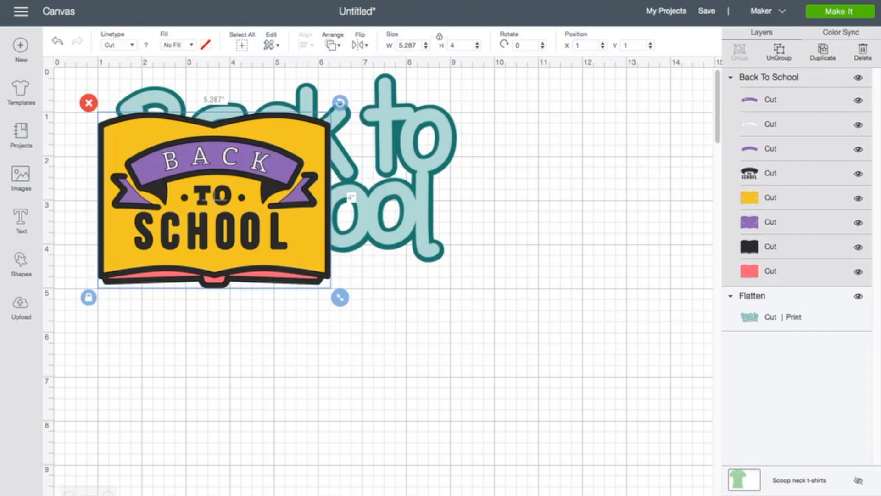
Step: Hide the flattened teal image and enlarge the open-book image to about 6.79 by 5.14 inches at about X 2.49, Y 0.89
{"action": "left_click_drag", "start_coordinate": [385, 115], "coordinate": [509, 150]}
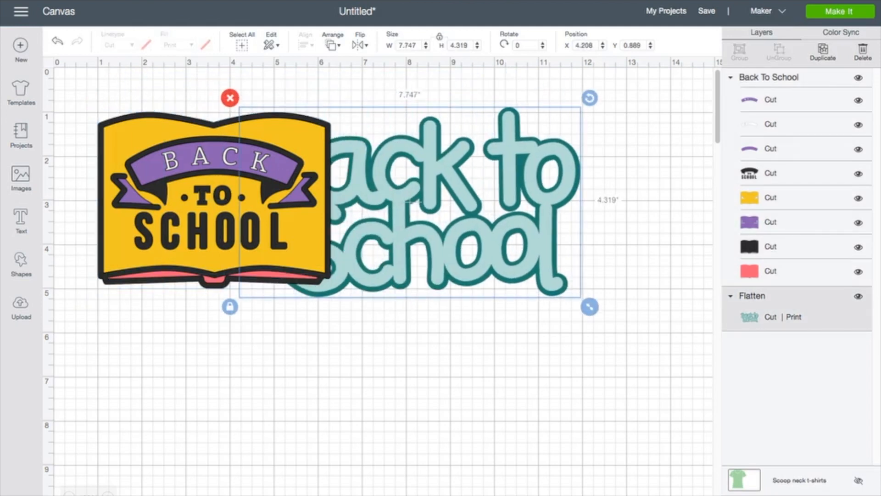
{"action": "left_click", "coordinate": [858, 296]}
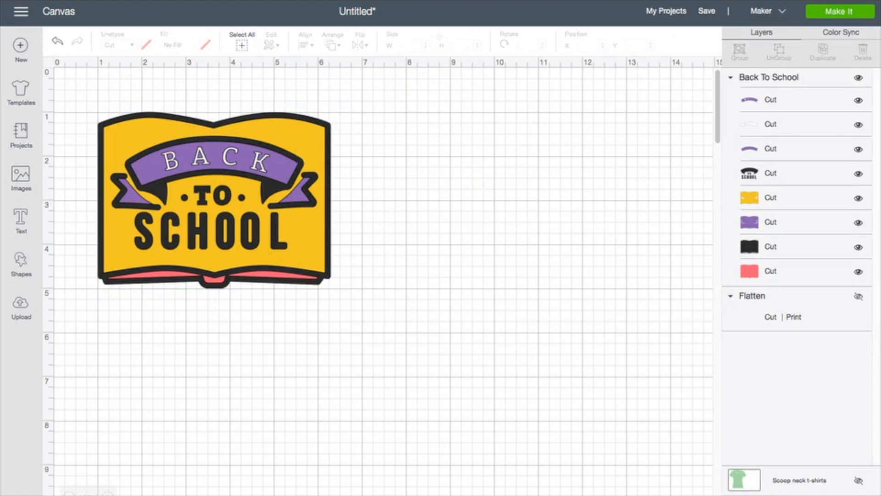
{"action": "left_click_drag", "start_coordinate": [213, 198], "coordinate": [279, 193]}
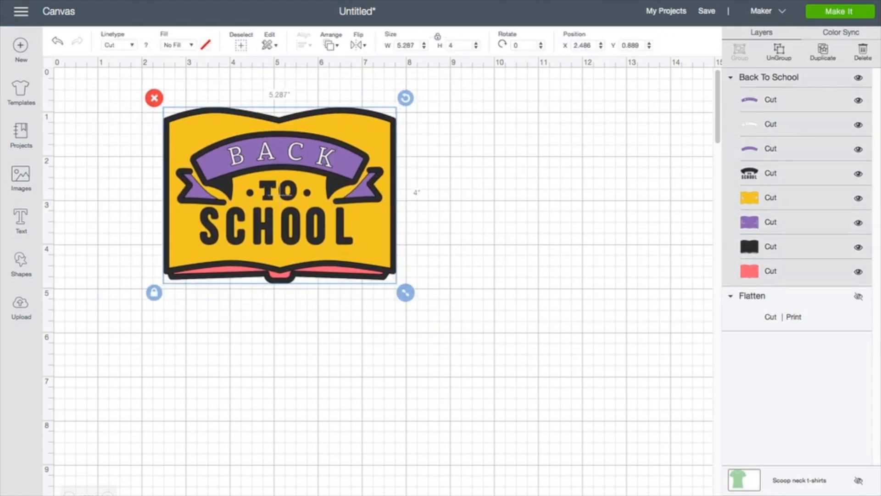
{"action": "left_click_drag", "start_coordinate": [405, 292], "coordinate": [471, 342]}
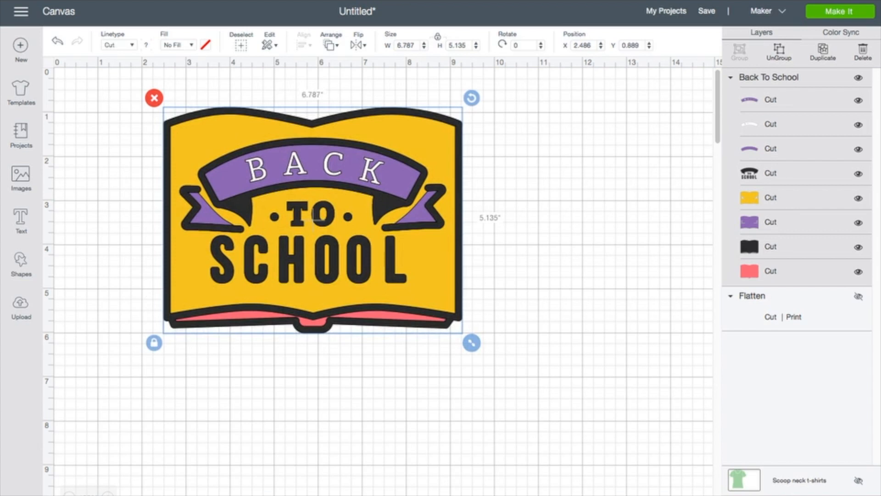
{"action": "key", "text": "Escape"}
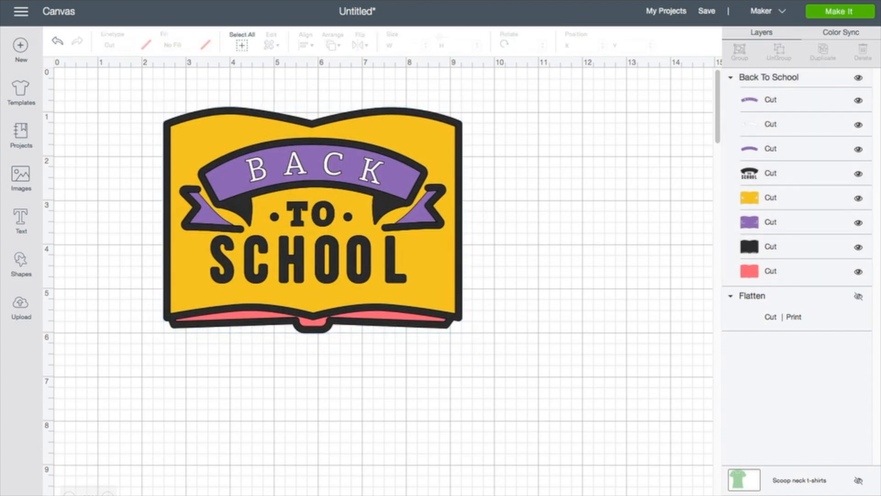
Step: Ungroup the open-book image and hide the contours of both dots and the left ribbon tail in its yellow layer
{"action": "left_click", "coordinate": [314, 215]}
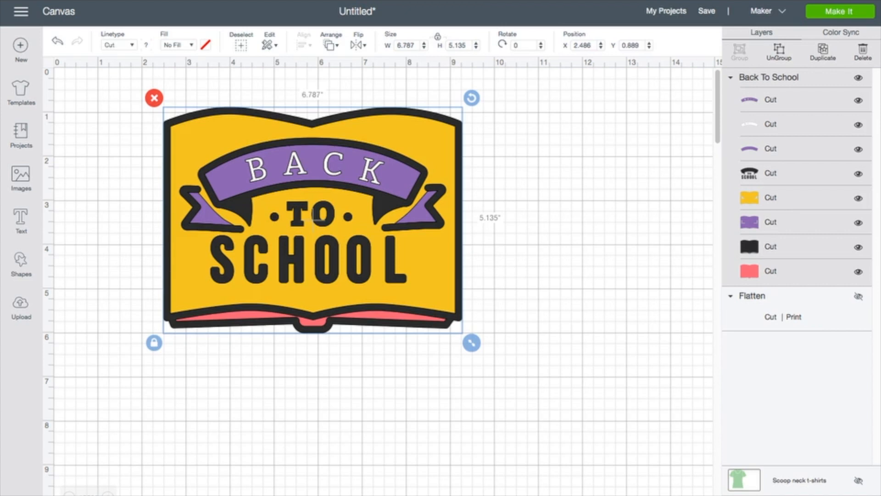
{"action": "key", "text": "ctrl+shift+g"}
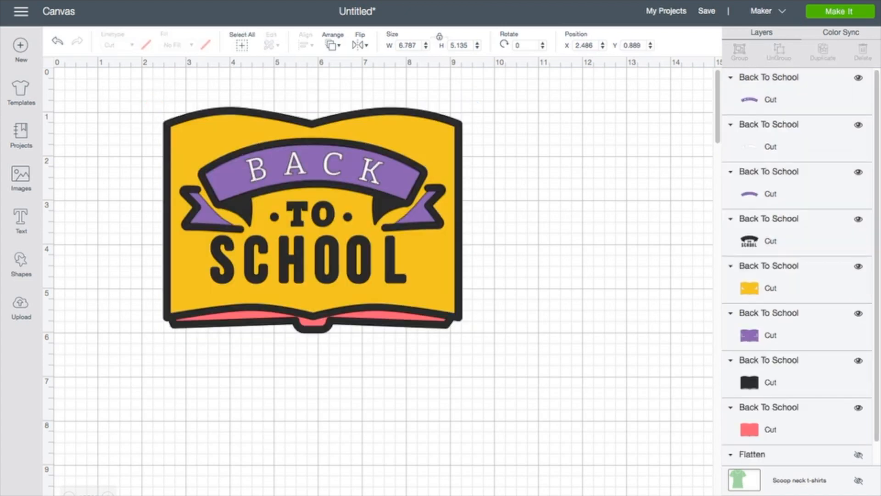
{"action": "left_click", "coordinate": [315, 214]}
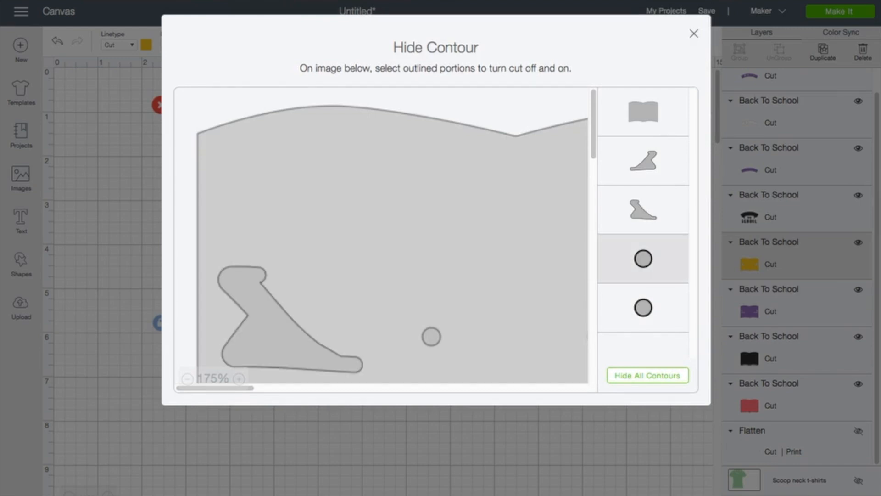
{"action": "left_click", "coordinate": [643, 307]}
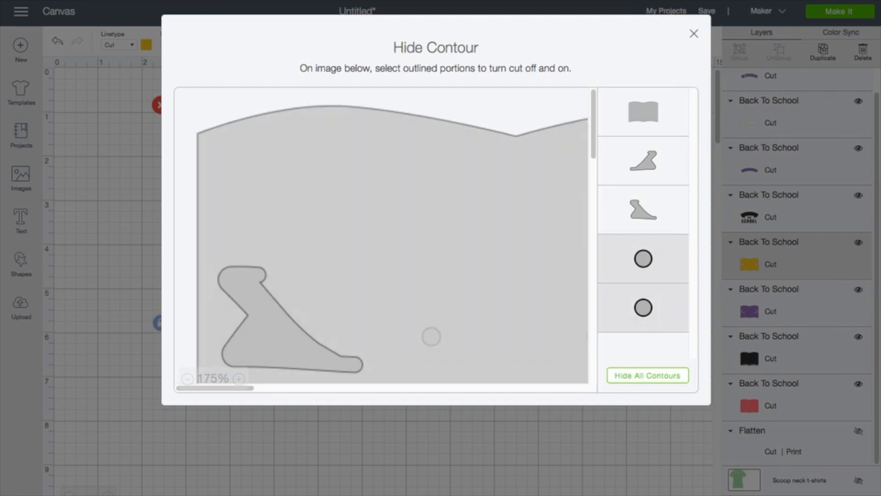
{"action": "left_click", "coordinate": [644, 210]}
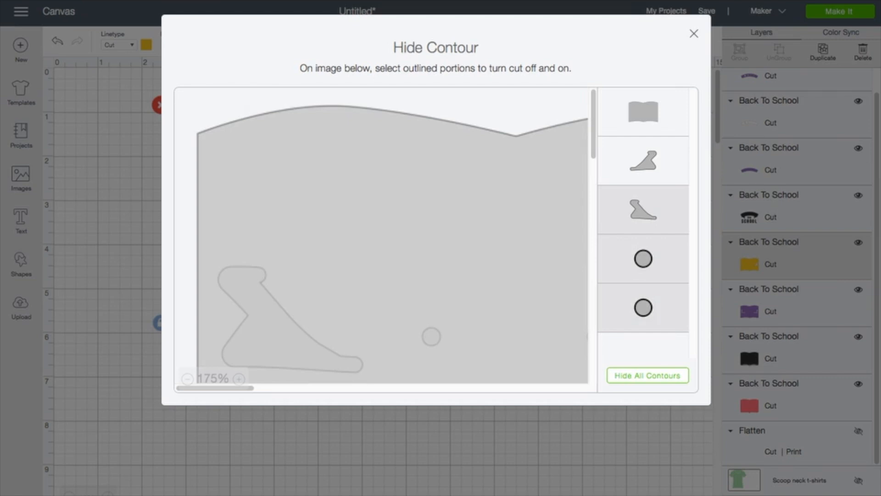
{"action": "left_click", "coordinate": [694, 34]}
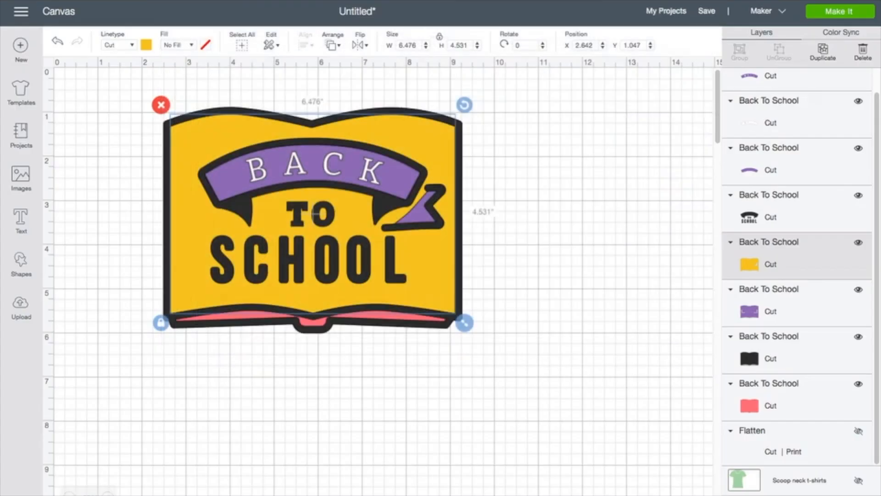
{"action": "mouse_move", "coordinate": [312, 212]}
{"action": "left_mouse_down"}
{"action": "mouse_move", "coordinate": [412, 299]}
{"action": "mouse_move", "coordinate": [429, 429]}
{"action": "mouse_move", "coordinate": [350, 255]}
{"action": "mouse_move", "coordinate": [316, 204]}
{"action": "mouse_move", "coordinate": [305, 215]}
{"action": "mouse_move", "coordinate": [311, 210]}
{"action": "left_mouse_up"}
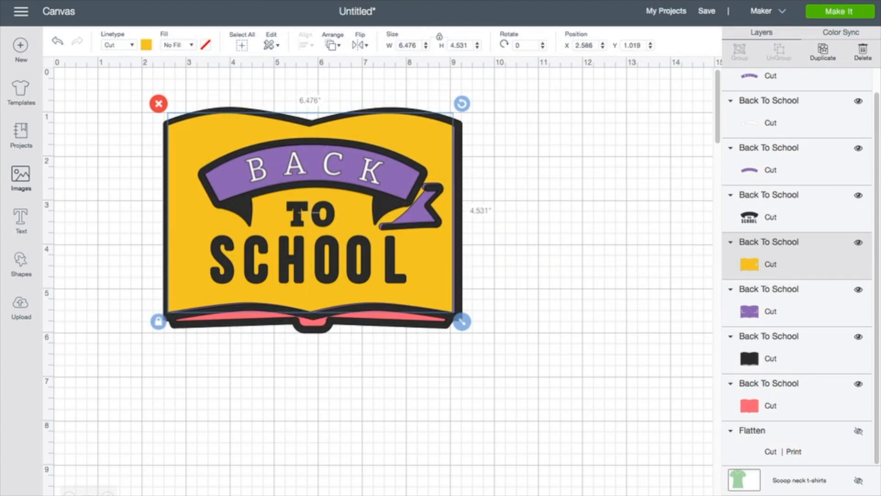
Step: Search the image library for "Flower" and insert the yellow outlined sunflower with three circles in its center
{"action": "left_click", "coordinate": [21, 176]}
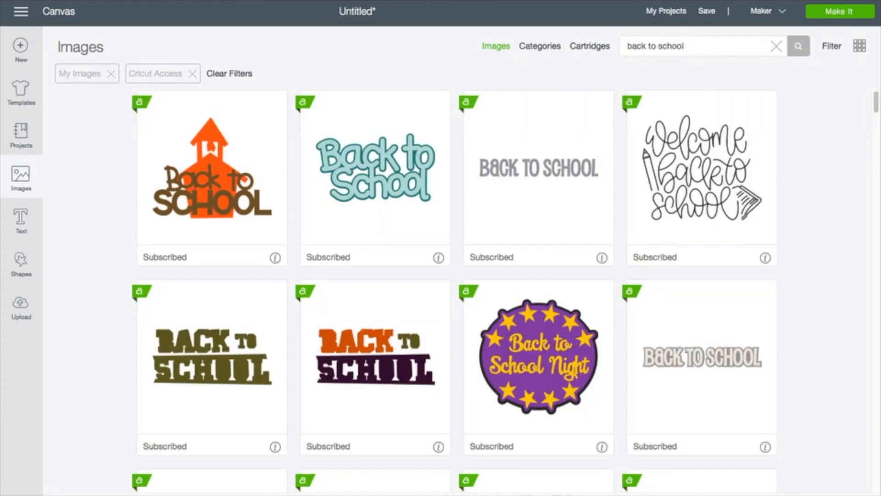
{"action": "left_click", "coordinate": [656, 46]}
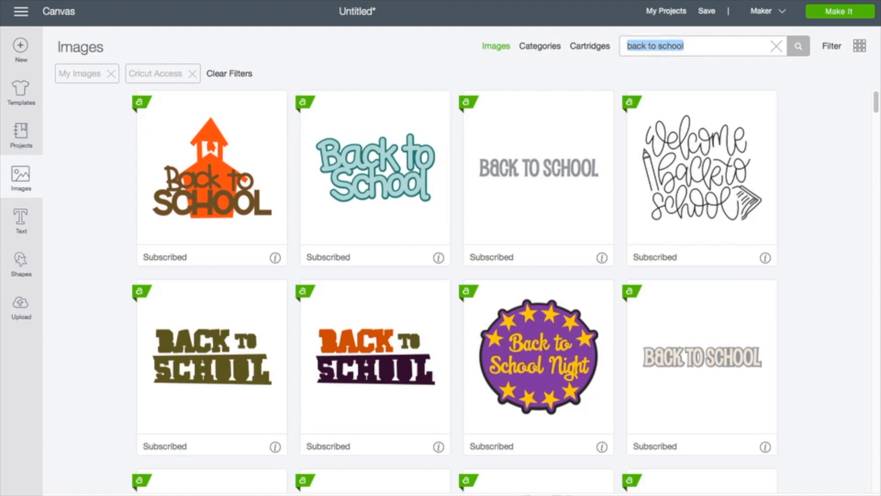
{"action": "type", "text": "Flower"}
{"action": "key", "text": "Return"}
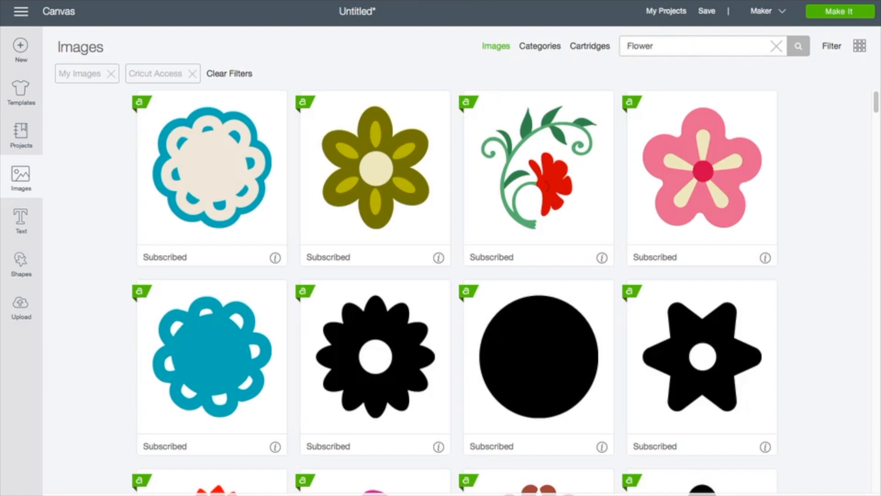
{"action": "scroll", "coordinate": [456, 289], "scroll_direction": "down", "scroll_amount": 6}
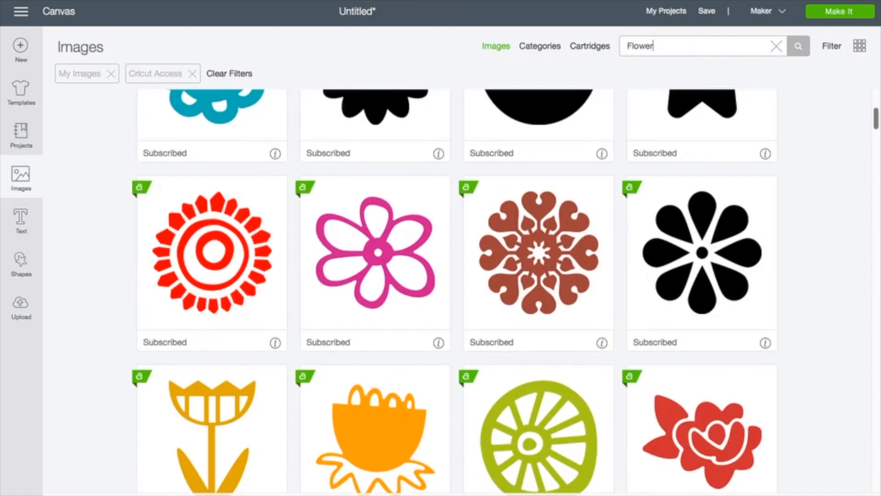
{"action": "scroll", "coordinate": [455, 292], "scroll_direction": "down", "scroll_amount": 10}
{"action": "scroll", "coordinate": [457, 292], "scroll_direction": "down", "scroll_amount": 10}
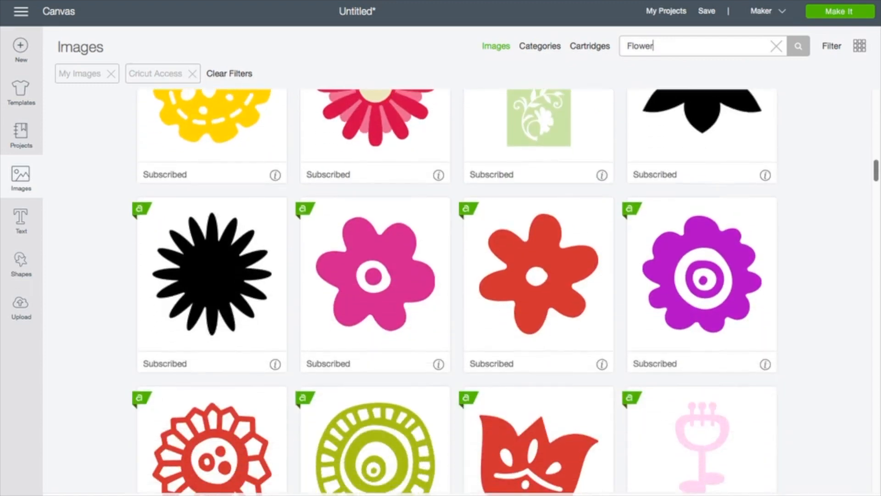
{"action": "scroll", "coordinate": [457, 291], "scroll_direction": "down", "scroll_amount": 5}
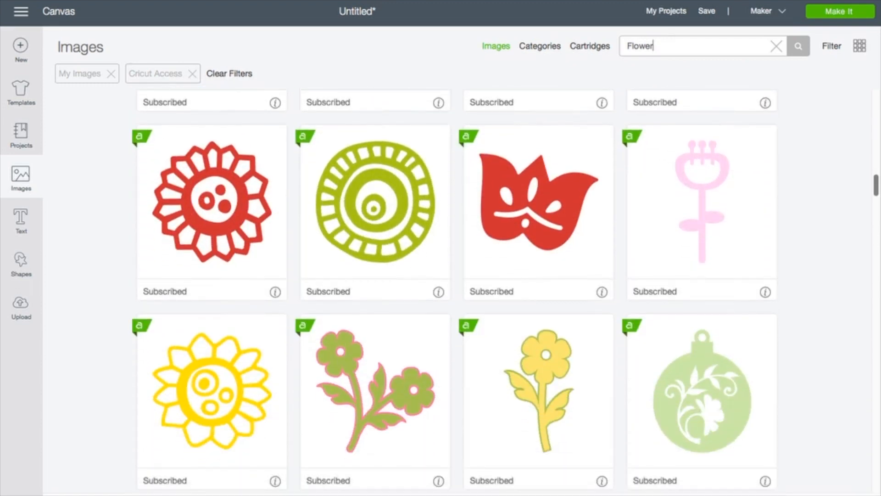
{"action": "left_click", "coordinate": [213, 381]}
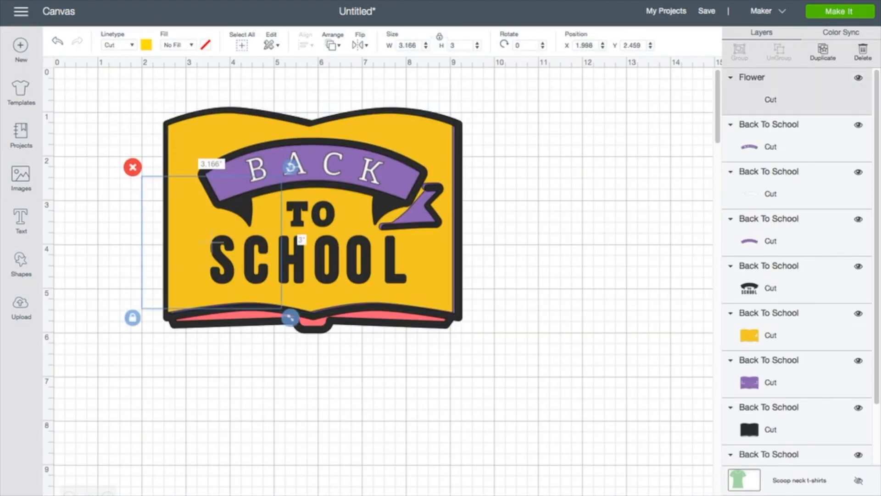
Step: Delete the yellow layer of the open-book image and move the sunflower below the book to about X 4.16, Y 6.22
{"action": "left_click", "coordinate": [313, 174]}
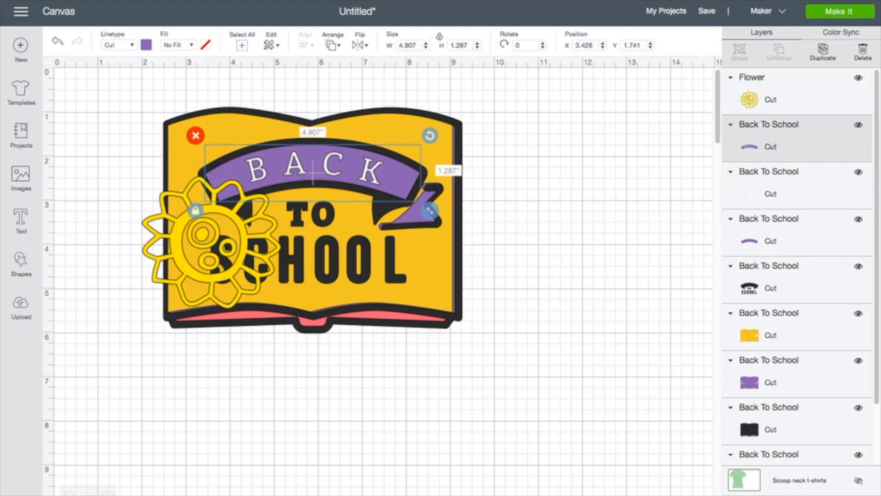
{"action": "left_click", "coordinate": [257, 126]}
{"action": "left_click", "coordinate": [158, 103]}
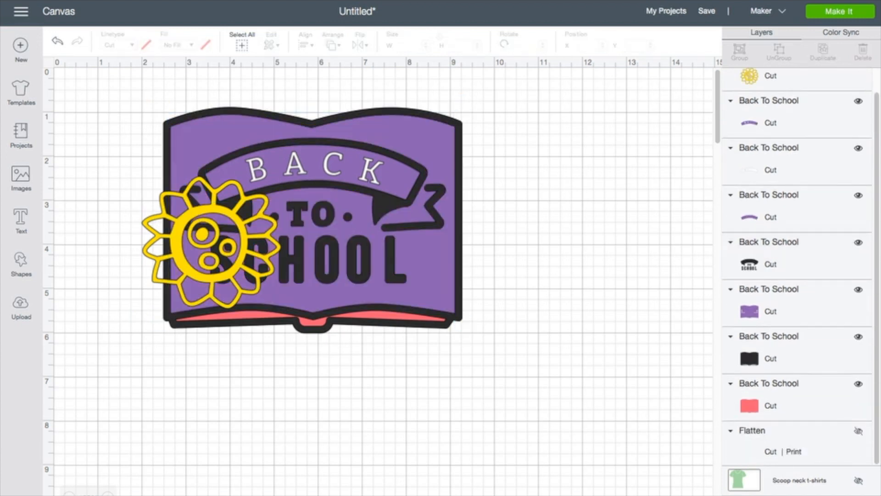
{"action": "left_click", "coordinate": [248, 129]}
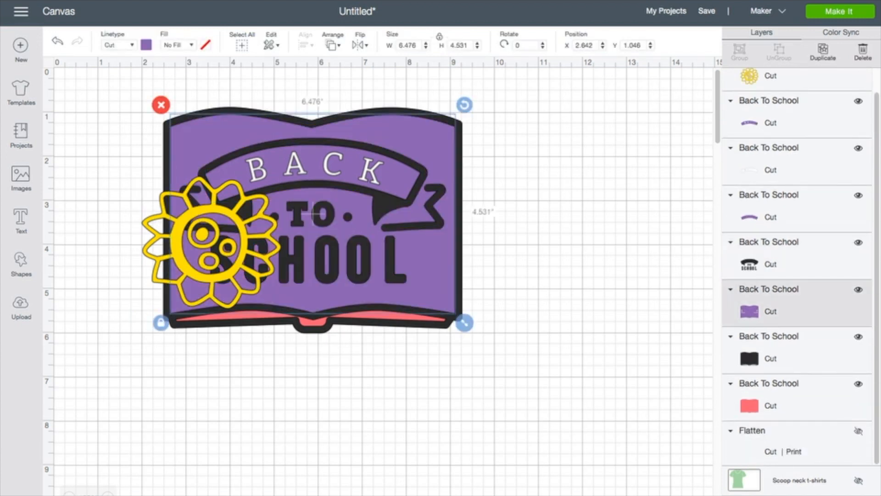
{"action": "left_click_drag", "start_coordinate": [271, 239], "coordinate": [365, 404]}
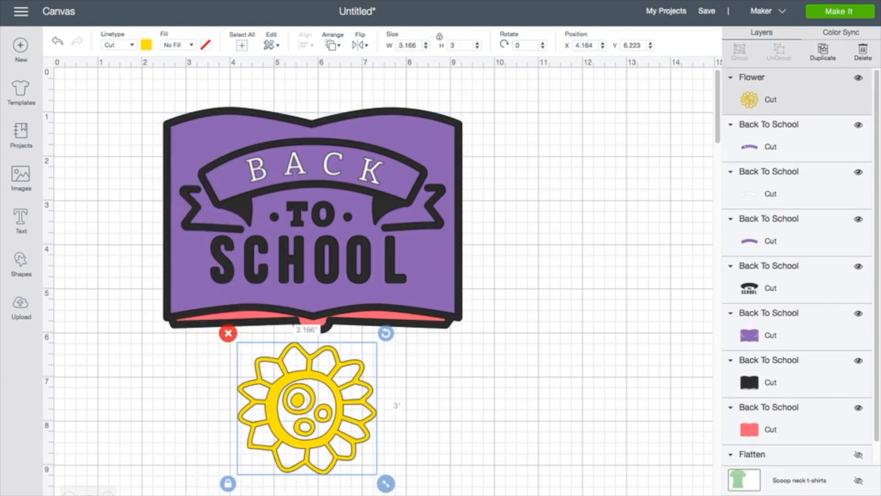
Step: Hide the five smallest contours inside the sunflower's center
{"action": "left_click", "coordinate": [864, 495]}
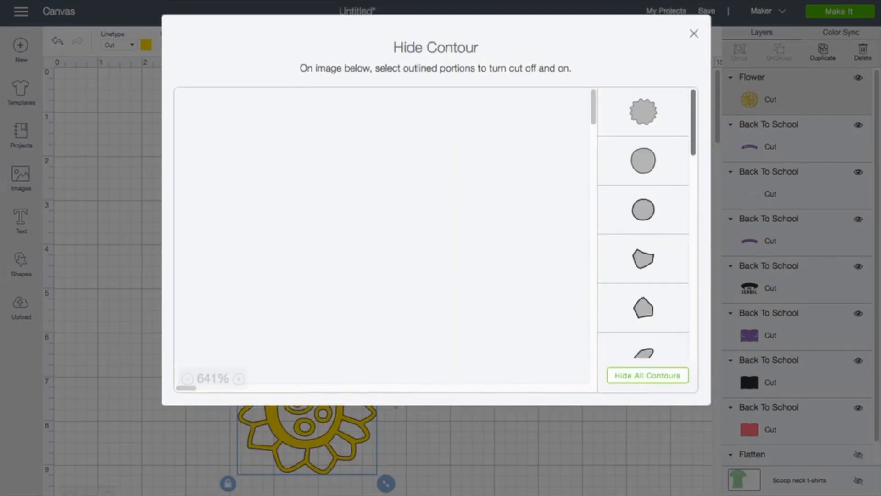
{"action": "scroll", "coordinate": [644, 223], "scroll_direction": "down", "scroll_amount": 10}
{"action": "scroll", "coordinate": [643, 223], "scroll_direction": "down", "scroll_amount": 5}
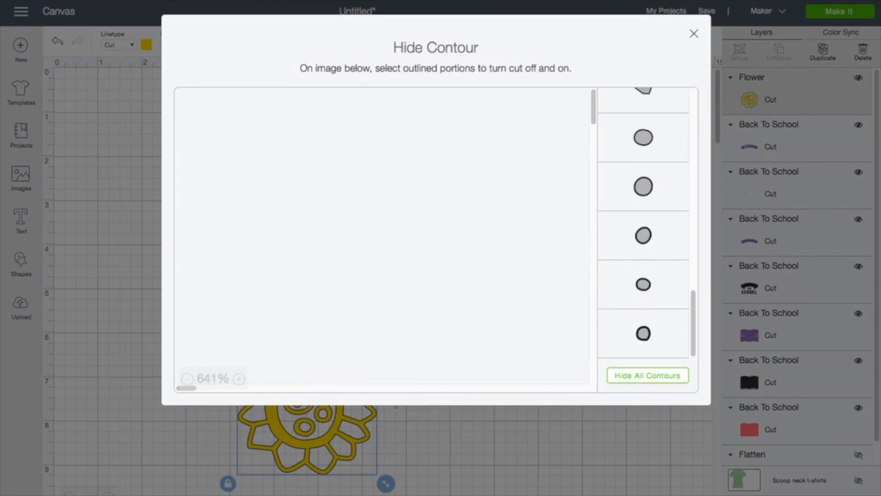
{"action": "left_click", "coordinate": [643, 186]}
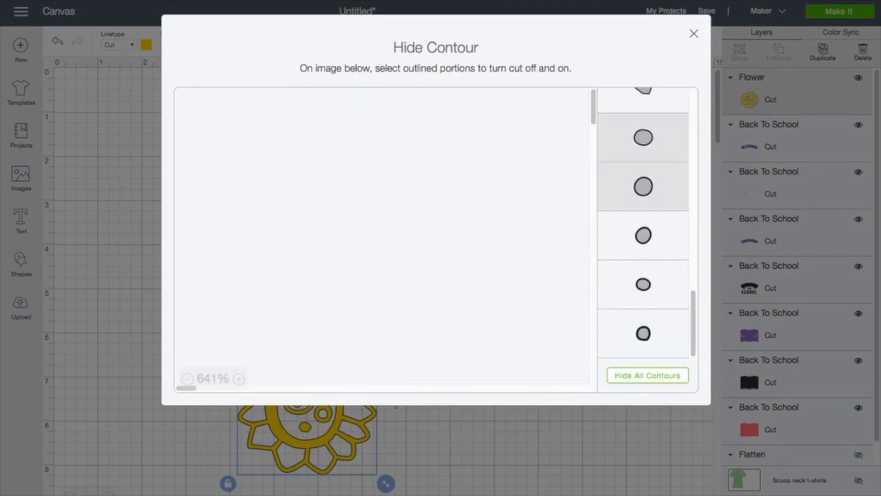
{"action": "left_click", "coordinate": [644, 236]}
{"action": "left_click", "coordinate": [644, 284]}
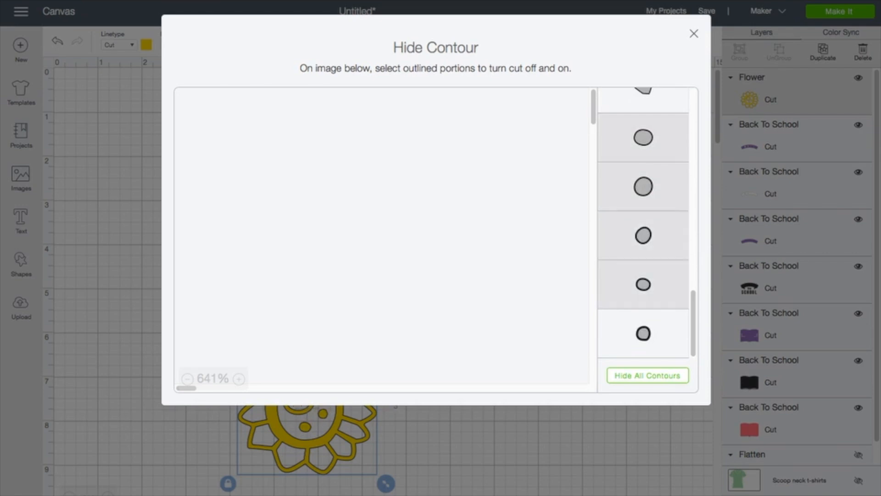
{"action": "left_click", "coordinate": [643, 334]}
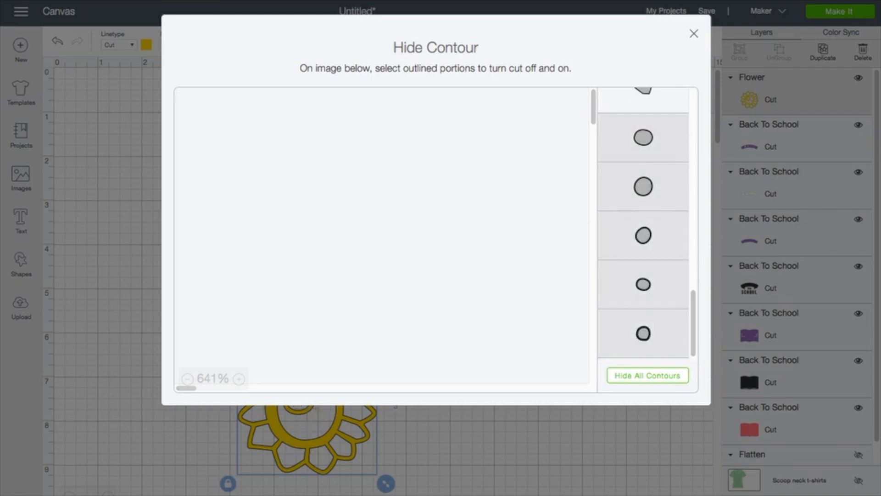
{"action": "left_click", "coordinate": [694, 33]}
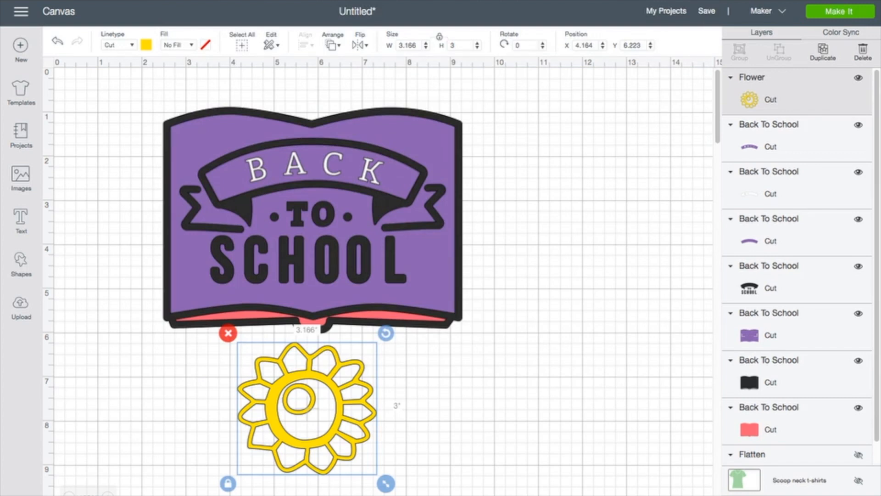
Step: Move the sunflower clear of the open book, and delete all visible book layers and the sunflower
{"action": "left_click_drag", "start_coordinate": [307, 408], "coordinate": [382, 452]}
{"action": "left_click_drag", "start_coordinate": [138, 79], "coordinate": [512, 344]}
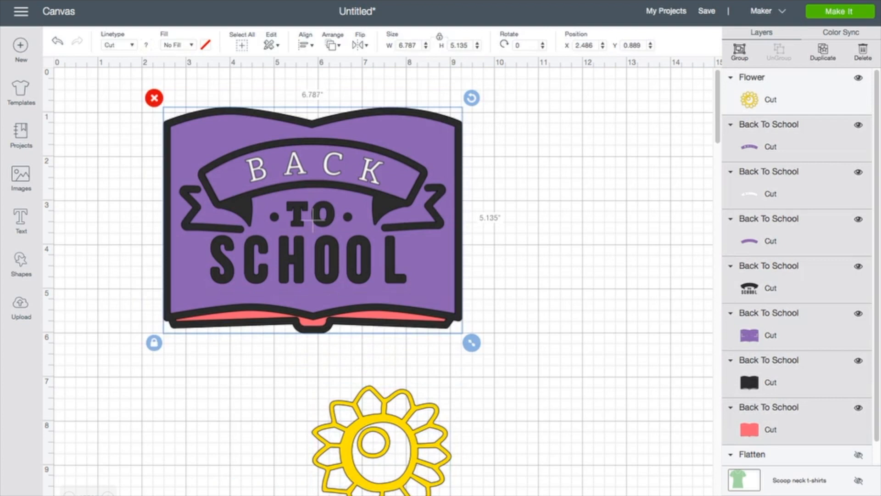
{"action": "key", "text": "Delete"}
{"action": "left_click", "coordinate": [381, 452]}
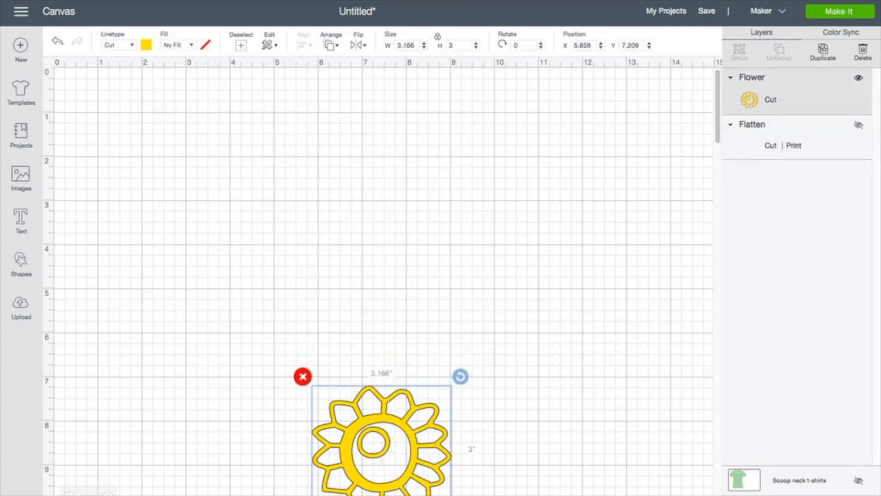
{"action": "key", "text": "Delete"}
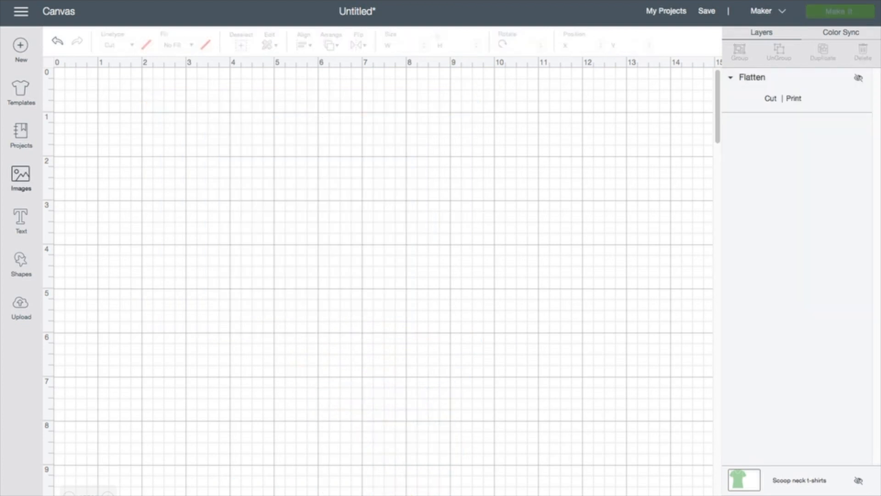
Step: Insert the red flower with the curling green vine, enlarge it to about 5.53 by 5.72 inches, and place it at about X 2.08, Y 0.83
{"action": "left_click", "coordinate": [20, 177]}
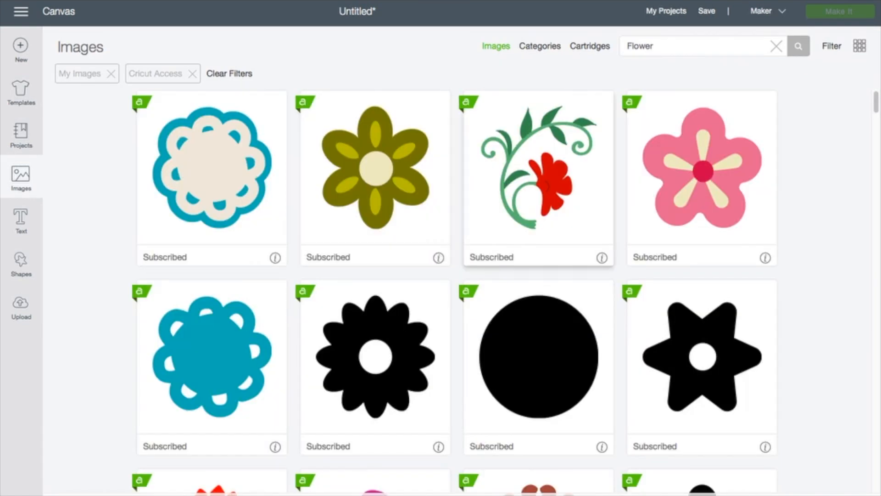
{"action": "left_click", "coordinate": [538, 183]}
{"action": "left_click", "coordinate": [833, 493]}
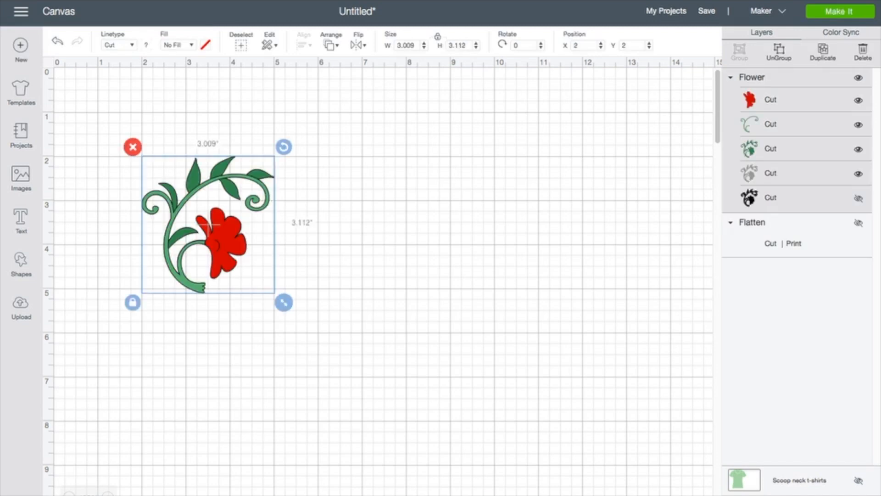
{"action": "left_click_drag", "start_coordinate": [283, 303], "coordinate": [394, 418]}
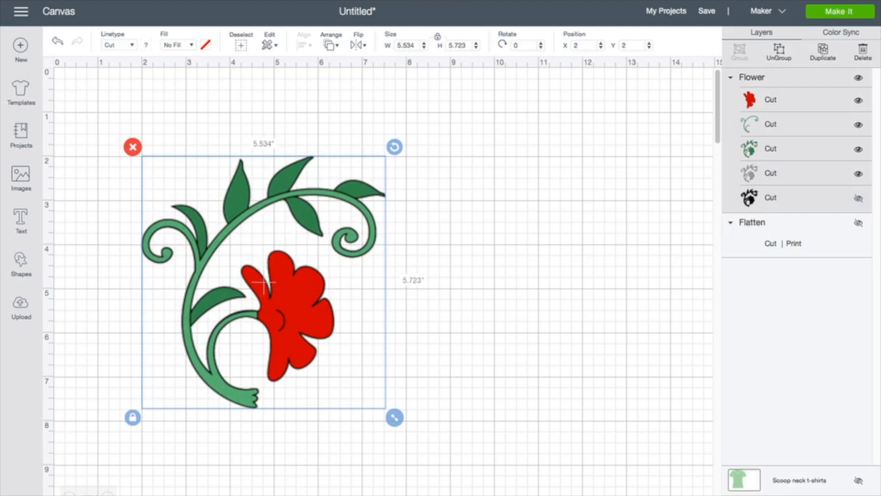
{"action": "left_click_drag", "start_coordinate": [264, 285], "coordinate": [268, 233]}
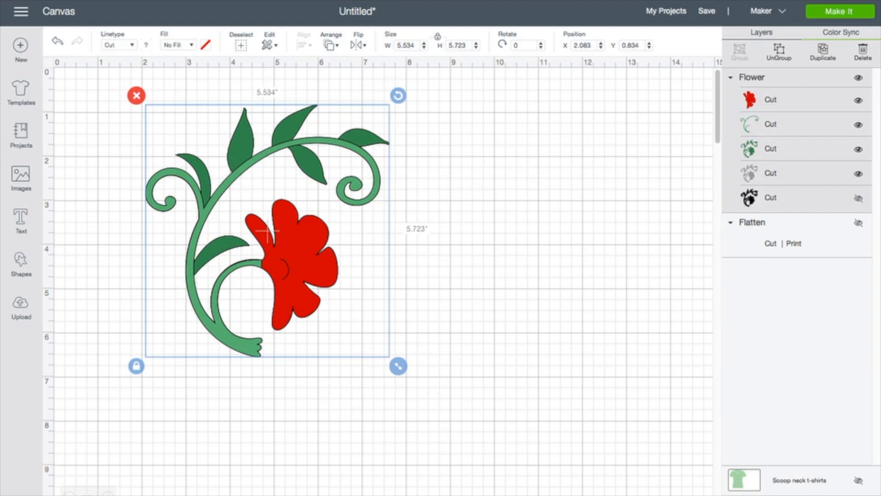
Step: Sync the flower image's light green vine layer to the dark green color of the leaf layer
{"action": "left_click", "coordinate": [841, 32]}
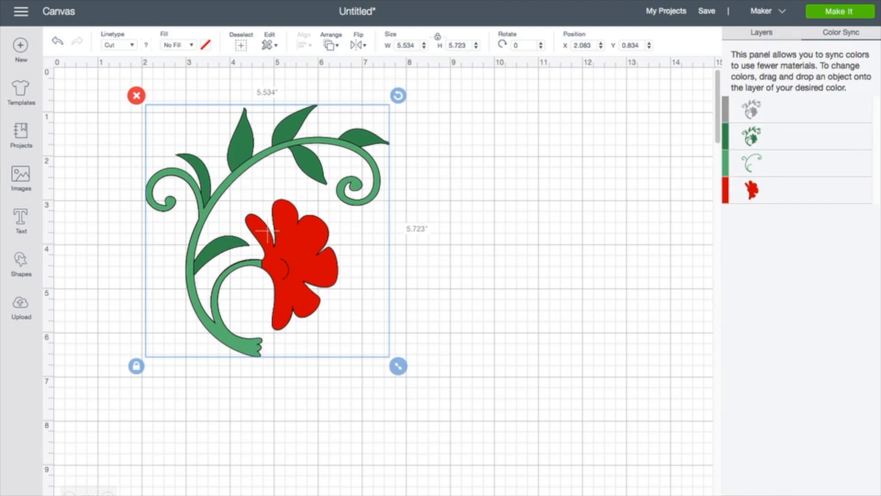
{"action": "left_click_drag", "start_coordinate": [751, 163], "coordinate": [751, 136]}
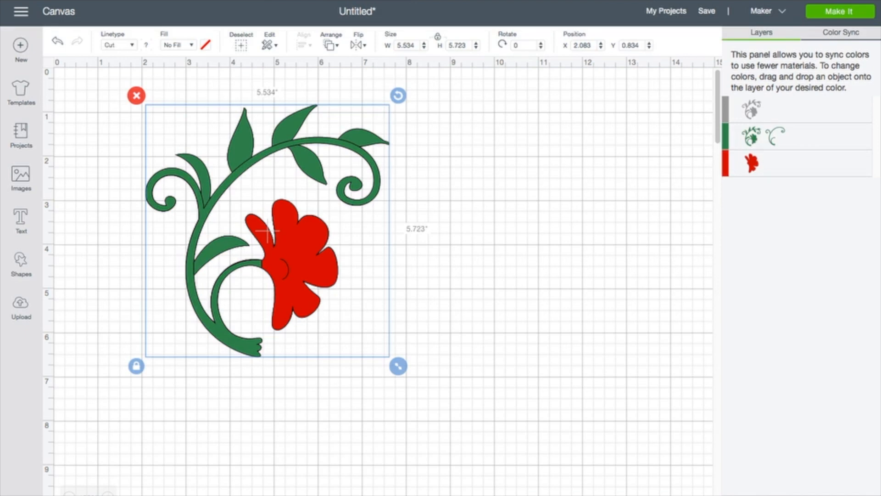
{"action": "left_click", "coordinate": [762, 32]}
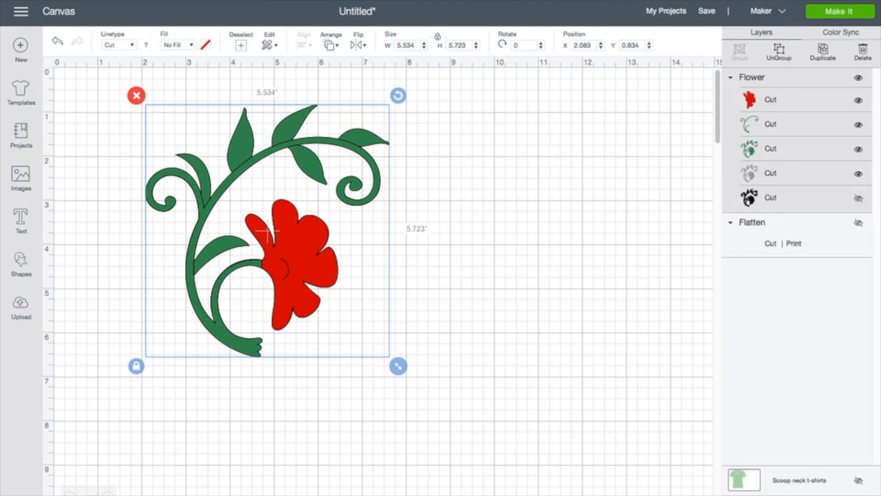
Step: Show the flower image's hidden black background layer
{"action": "left_click", "coordinate": [771, 197]}
{"action": "left_click", "coordinate": [858, 198]}
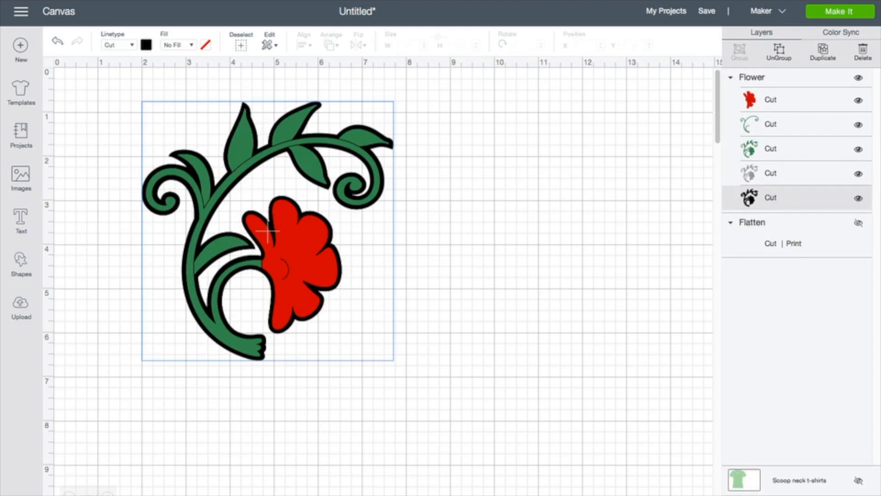
{"action": "left_click", "coordinate": [441, 257]}
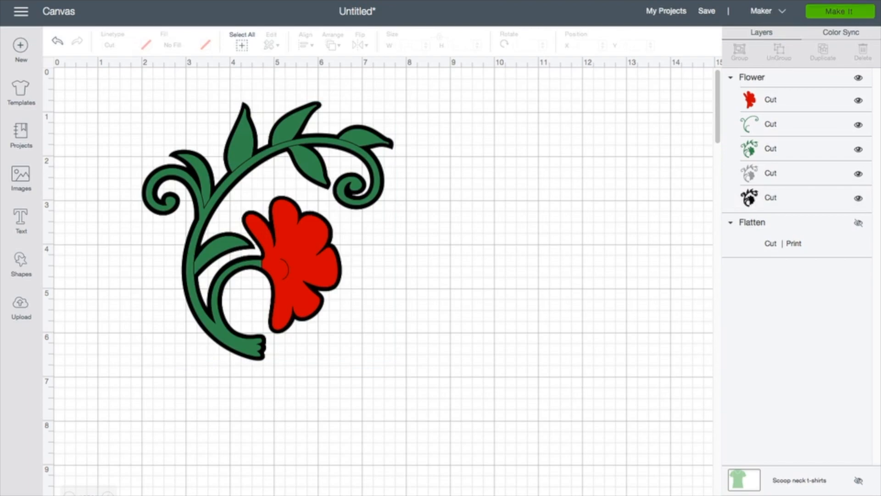
Step: Send the project to mat preparation and inspect the green mat 3 and the gray mat 1
{"action": "left_click", "coordinate": [840, 11]}
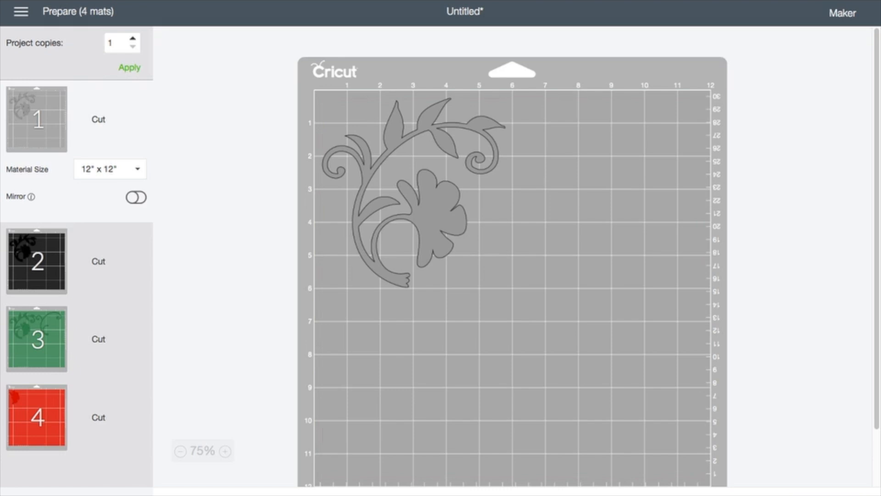
{"action": "left_click", "coordinate": [37, 339]}
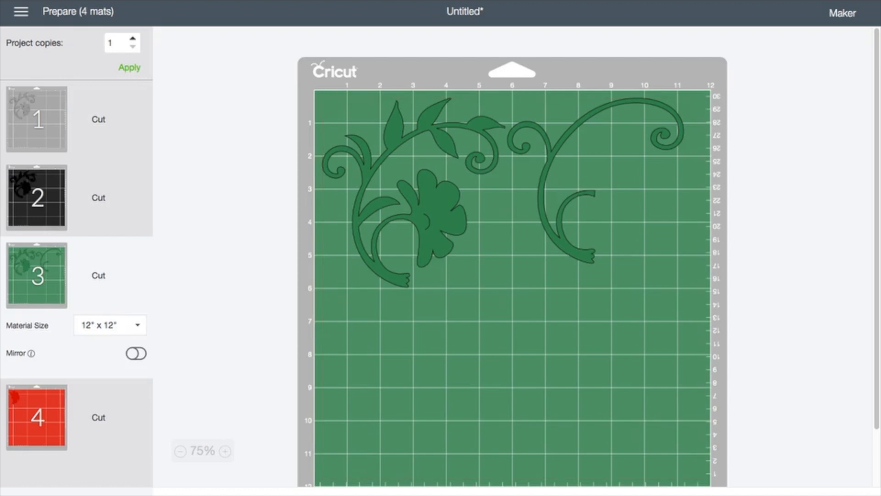
{"action": "left_click", "coordinate": [36, 119]}
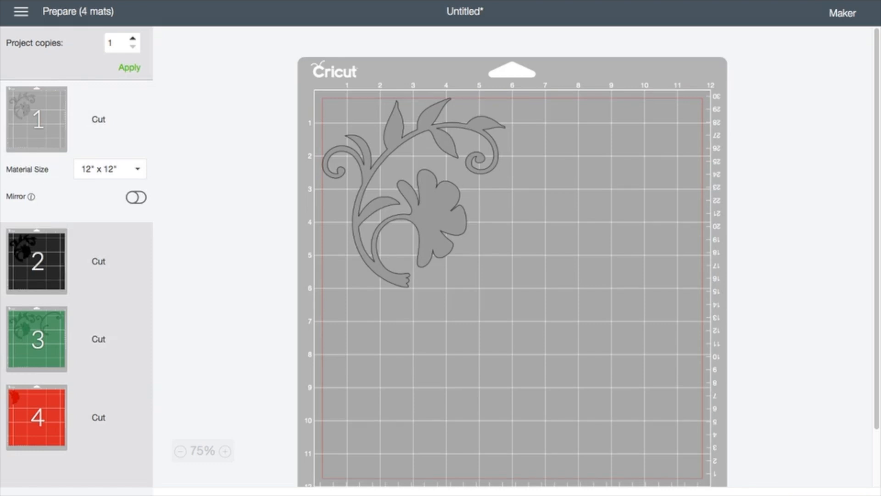
Step: Rotate the flower on gray mat 1 a quarter turn clockwise, shift it slightly inward, and turn on mirroring for that mat
{"action": "left_click", "coordinate": [435, 213]}
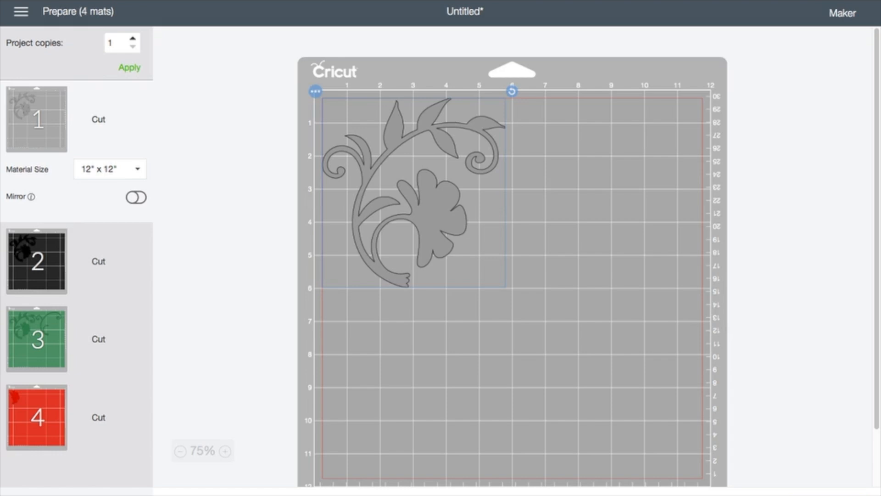
{"action": "left_click_drag", "start_coordinate": [511, 91], "coordinate": [515, 291]}
{"action": "mouse_move", "coordinate": [392, 213]}
{"action": "left_mouse_down"}
{"action": "mouse_move", "coordinate": [411, 326]}
{"action": "mouse_move", "coordinate": [518, 335]}
{"action": "mouse_move", "coordinate": [392, 212]}
{"action": "mouse_move", "coordinate": [392, 280]}
{"action": "mouse_move", "coordinate": [399, 210]}
{"action": "left_mouse_up"}
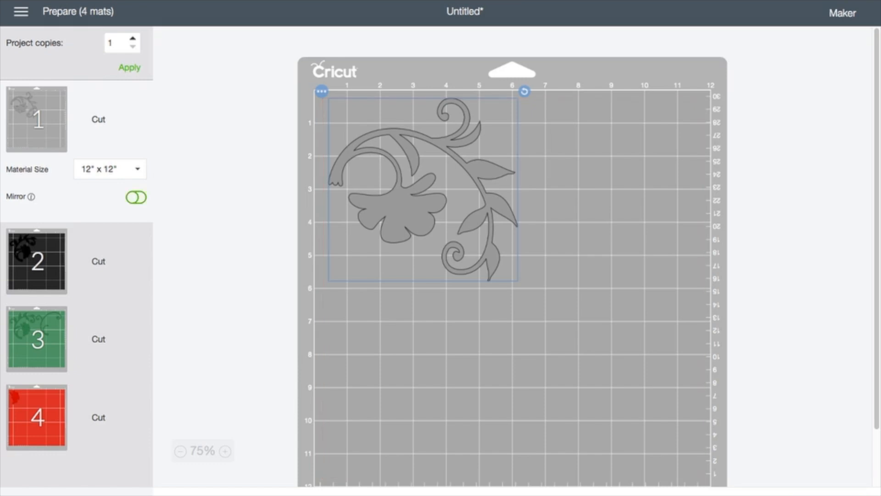
{"action": "left_click", "coordinate": [136, 197]}
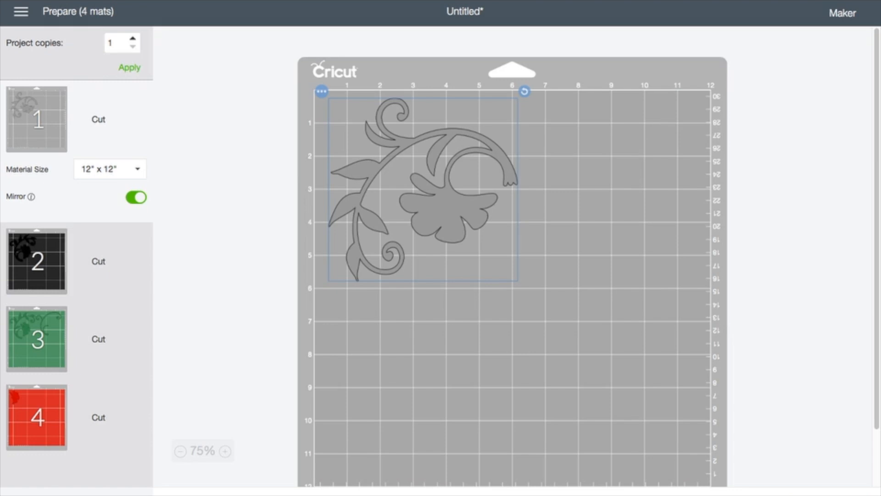
Step: Turn off mirroring for gray mat 1 and view its available material sizes, keeping 12" x 12"
{"action": "left_click", "coordinate": [136, 197]}
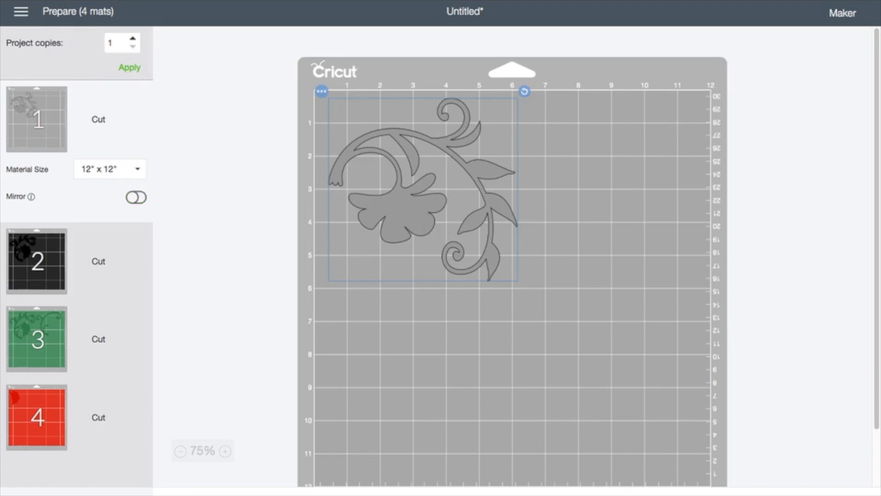
{"action": "left_click", "coordinate": [110, 169]}
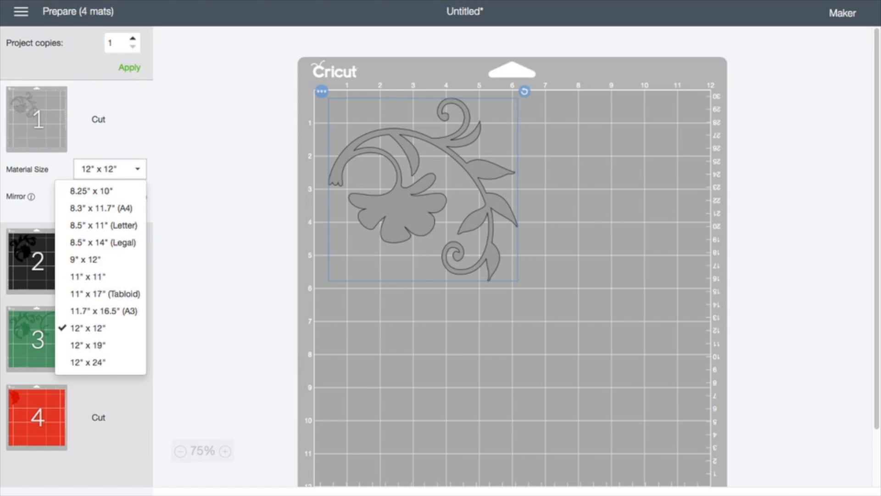
{"action": "key", "text": "Escape"}
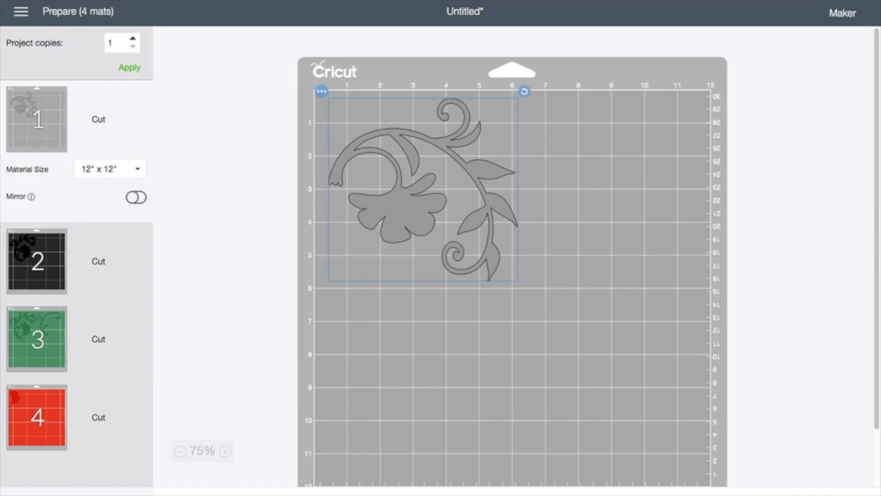
Step: Apply 2 project copies and inspect the black mats 2 and 3, green mat 4 and gray mat 1
{"action": "left_click", "coordinate": [133, 39]}
{"action": "left_click", "coordinate": [130, 68]}
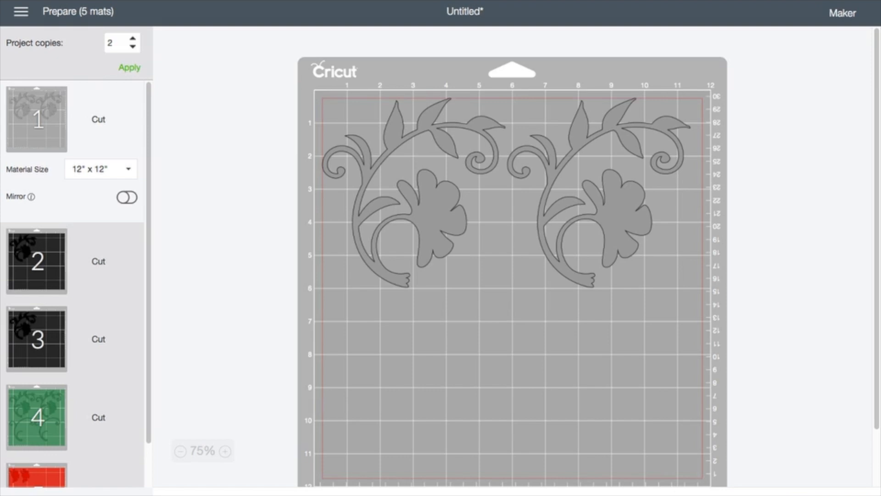
{"action": "left_click", "coordinate": [36, 261]}
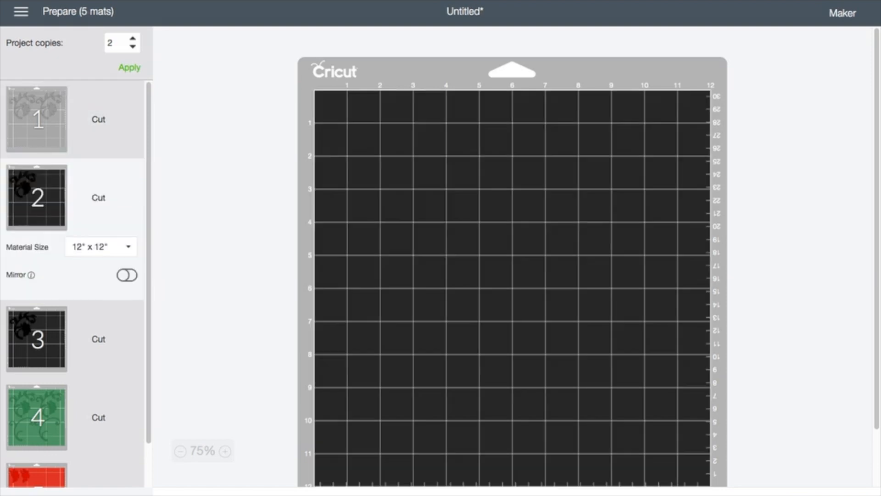
{"action": "left_click", "coordinate": [37, 339]}
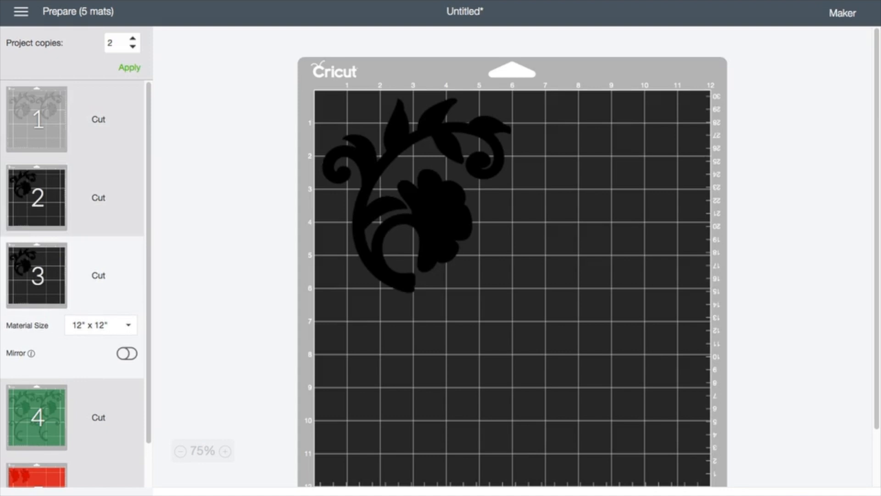
{"action": "left_click", "coordinate": [36, 417]}
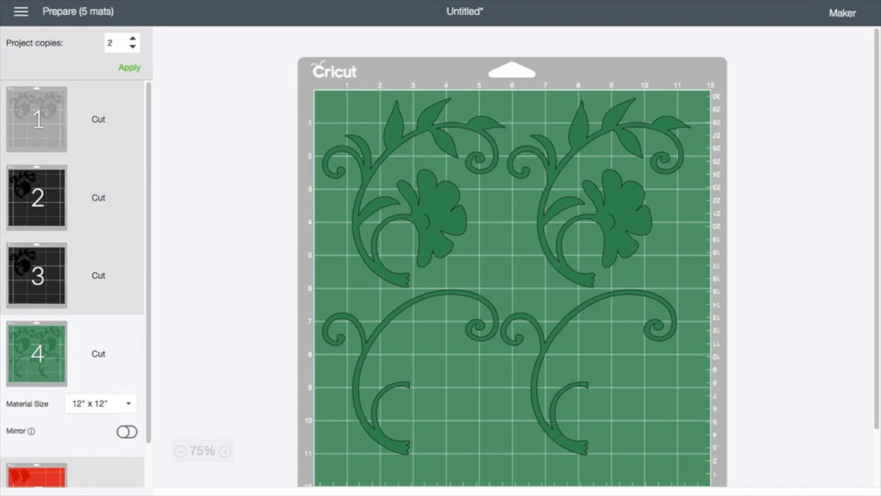
{"action": "left_click", "coordinate": [37, 119]}
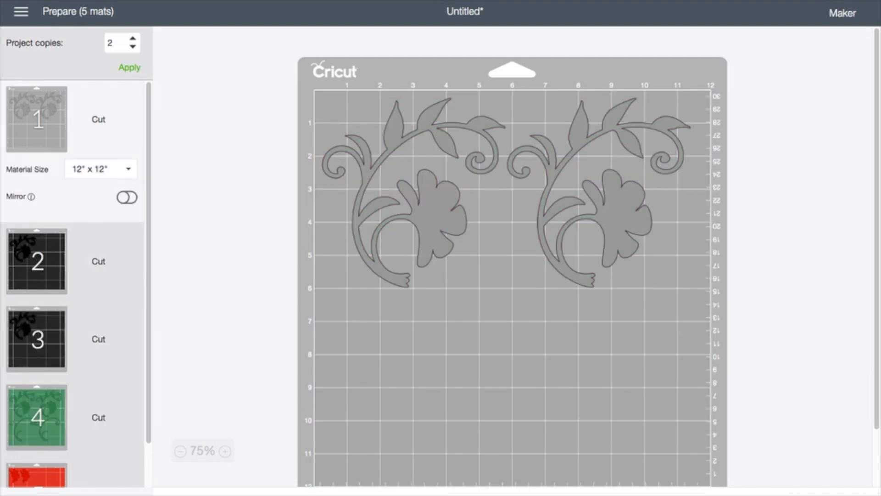
Step: Apply 1 project copy and review the black, green, red and gray mats
{"action": "left_click", "coordinate": [133, 47]}
{"action": "left_click", "coordinate": [129, 68]}
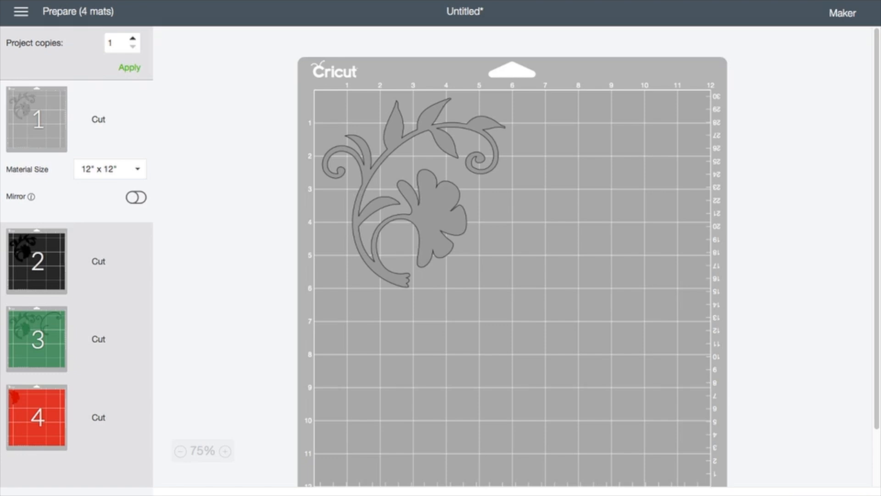
{"action": "left_click", "coordinate": [37, 261]}
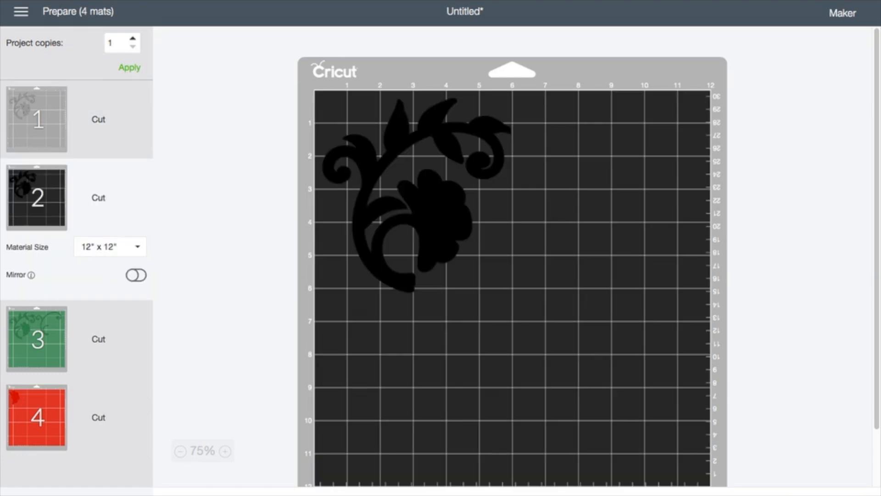
{"action": "left_click", "coordinate": [37, 339]}
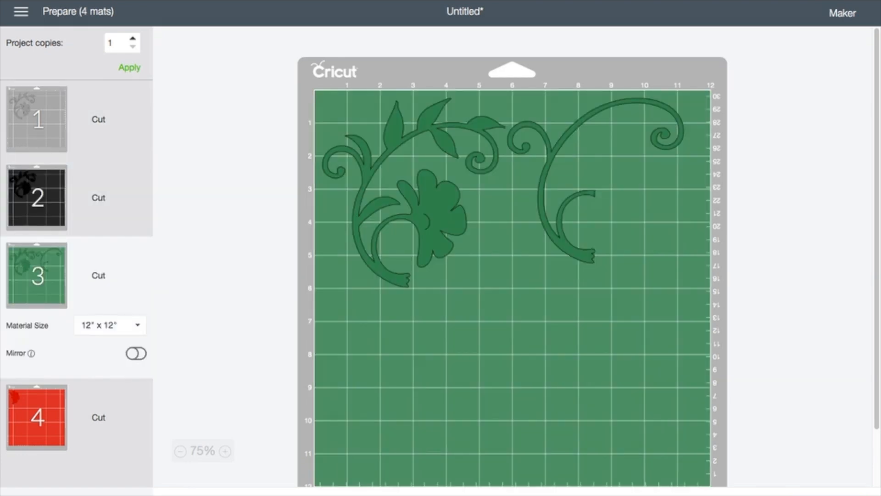
{"action": "left_click", "coordinate": [37, 417]}
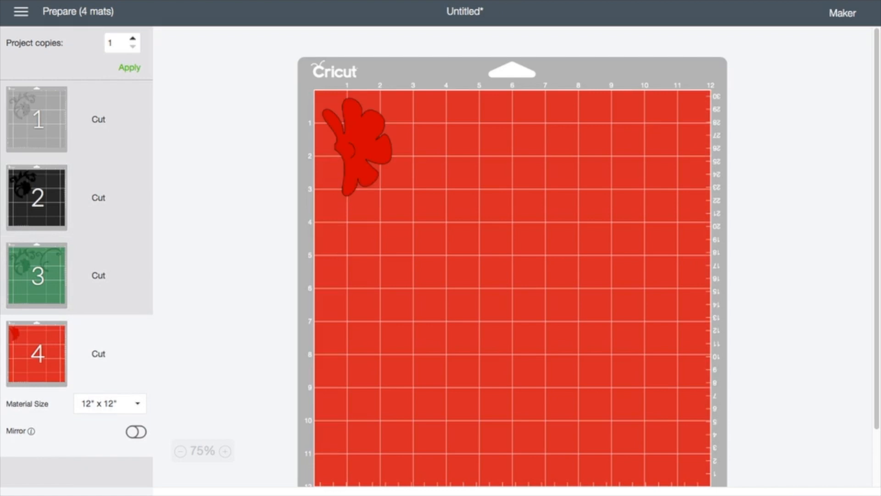
{"action": "left_click", "coordinate": [37, 119]}
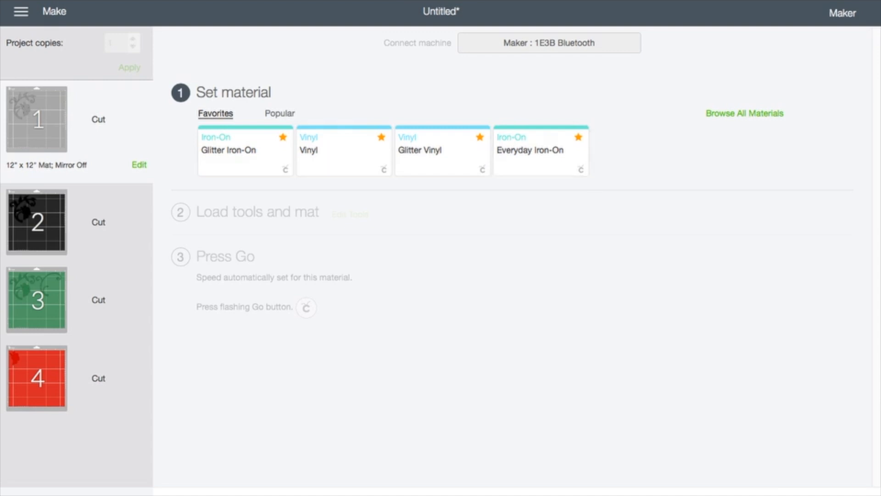
Step: Search the full materials list for cardstock and set gray mat 1's material to Medium Cardstock – 80 lb (216 gsm)
{"action": "left_click", "coordinate": [745, 114]}
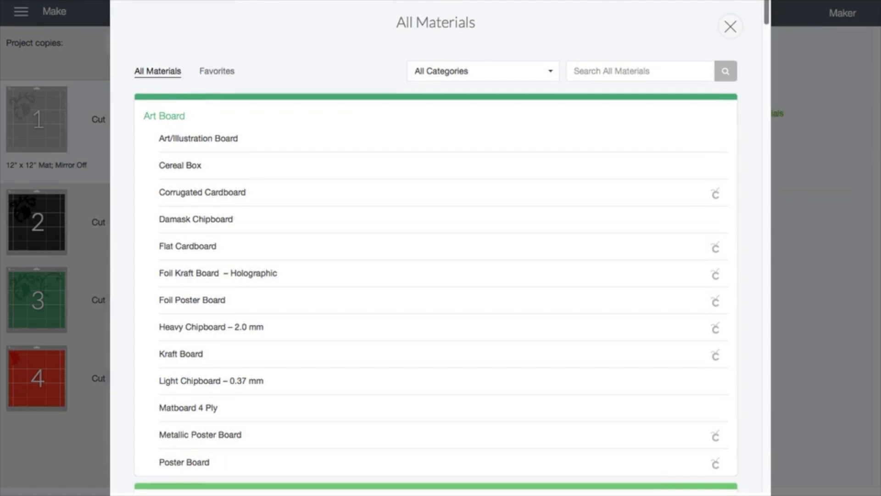
{"action": "scroll", "coordinate": [436, 248], "scroll_direction": "down", "scroll_amount": 20}
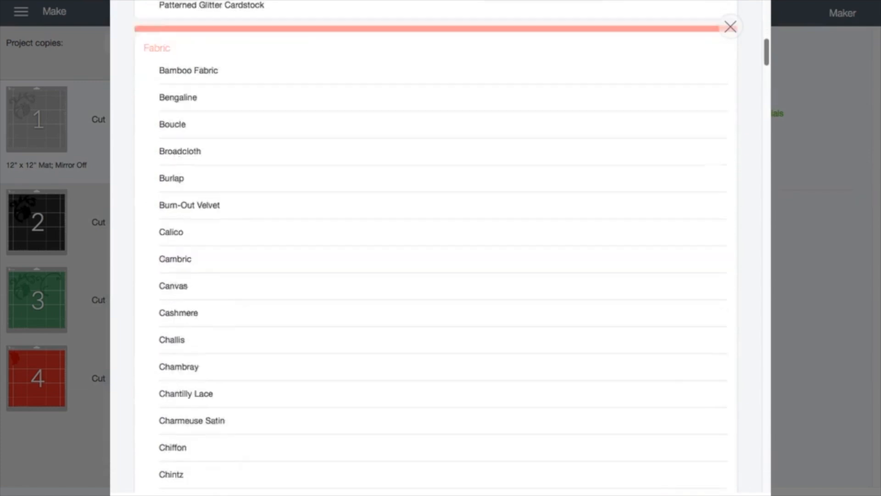
{"action": "scroll", "coordinate": [436, 248], "scroll_direction": "up", "scroll_amount": 20}
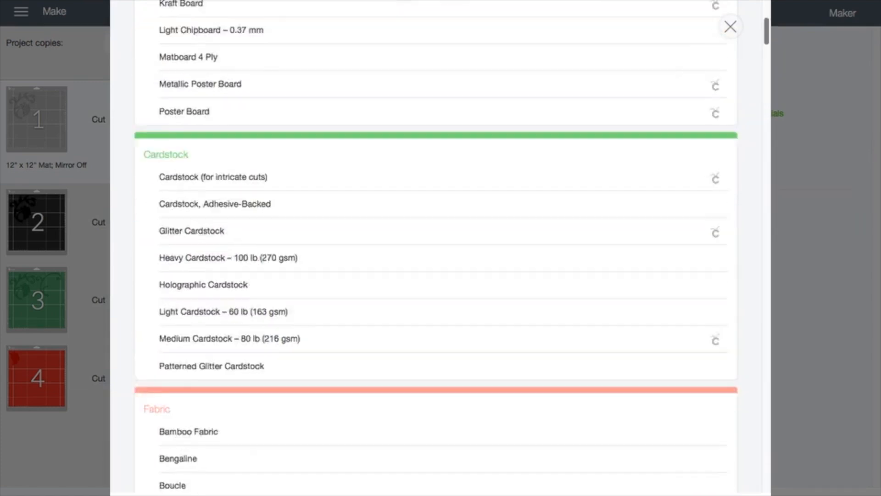
{"action": "left_click", "coordinate": [641, 71]}
{"action": "type", "text": "cards"}
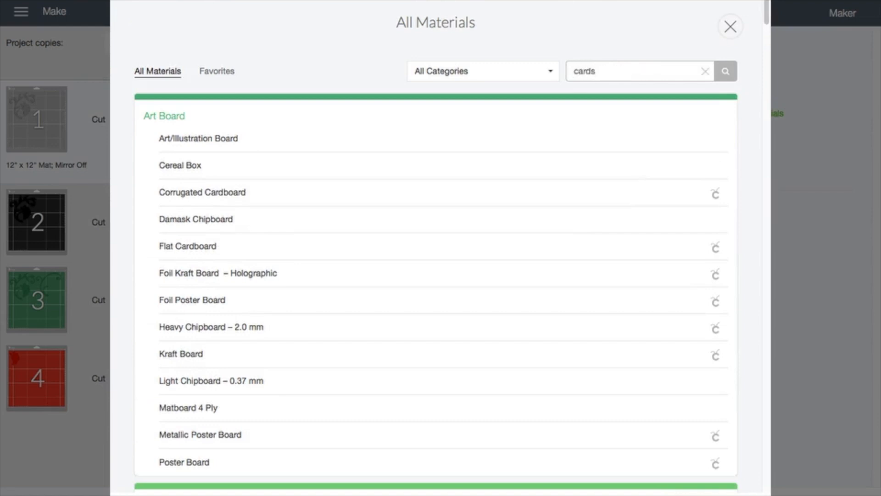
{"action": "type", "text": "tocke"}
{"action": "key", "text": "BackSpace"}
{"action": "key", "text": "Return"}
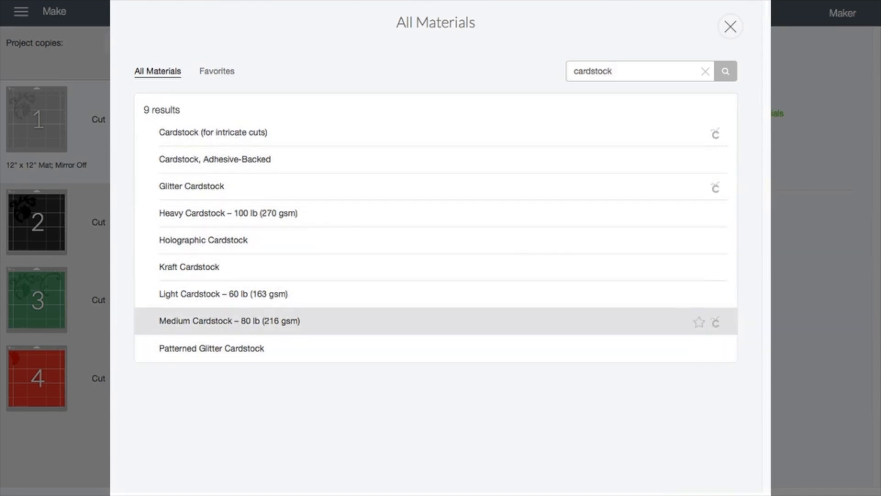
{"action": "left_click", "coordinate": [229, 321]}
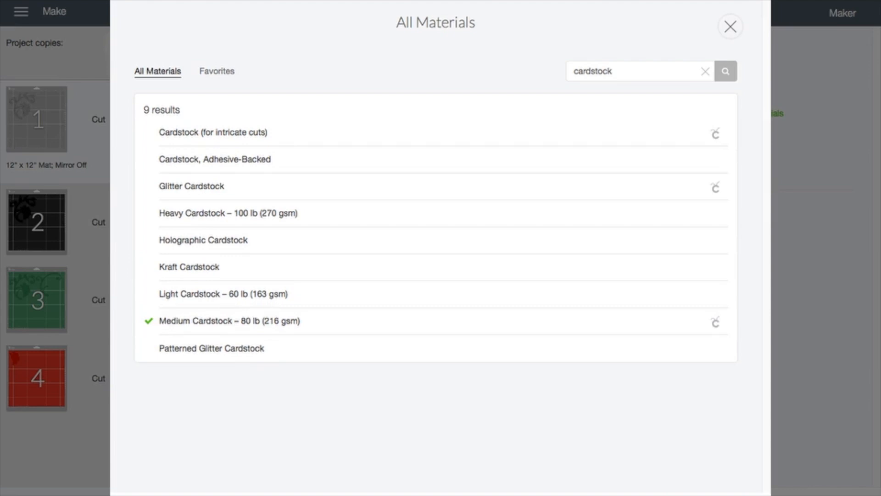
{"action": "left_click", "coordinate": [705, 494]}
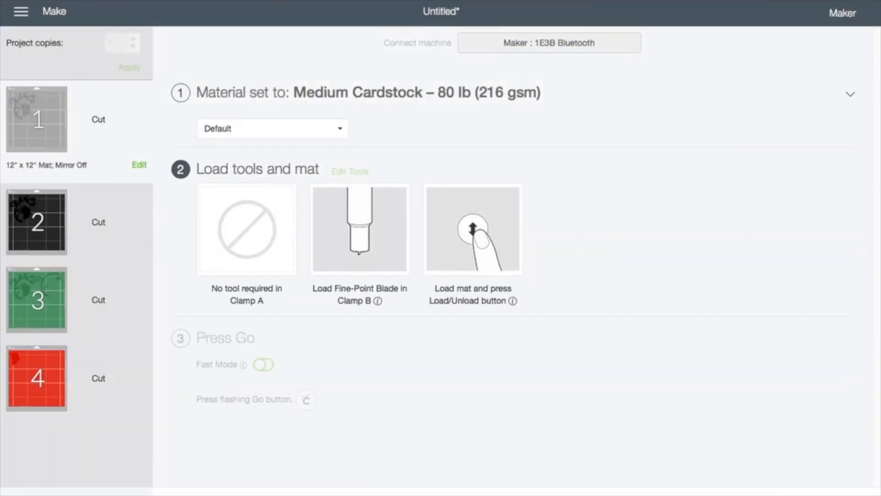